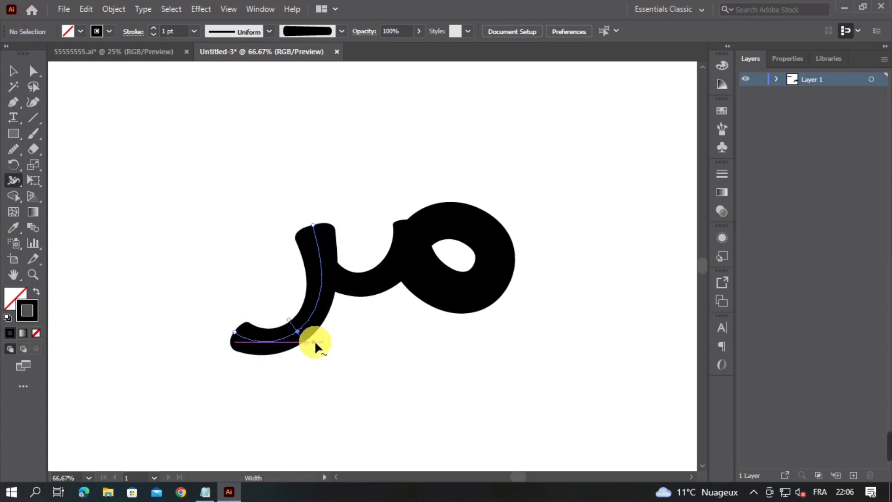
Paint a long brush stroke with a curved hook, a small loop and a sweeping tail beside the existing letters
{"action": "left_click", "coordinate": [9, 73]}
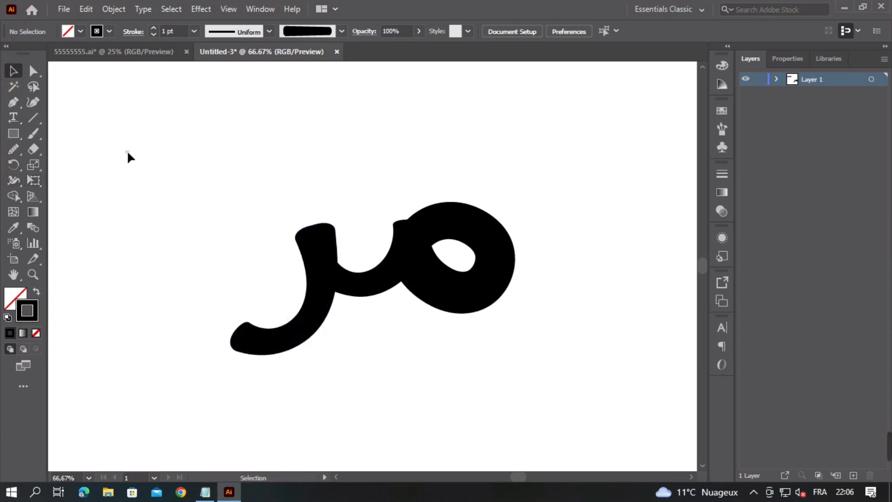
{"action": "scroll", "coordinate": [455, 301], "scroll_direction": "down", "scroll_amount": 1}
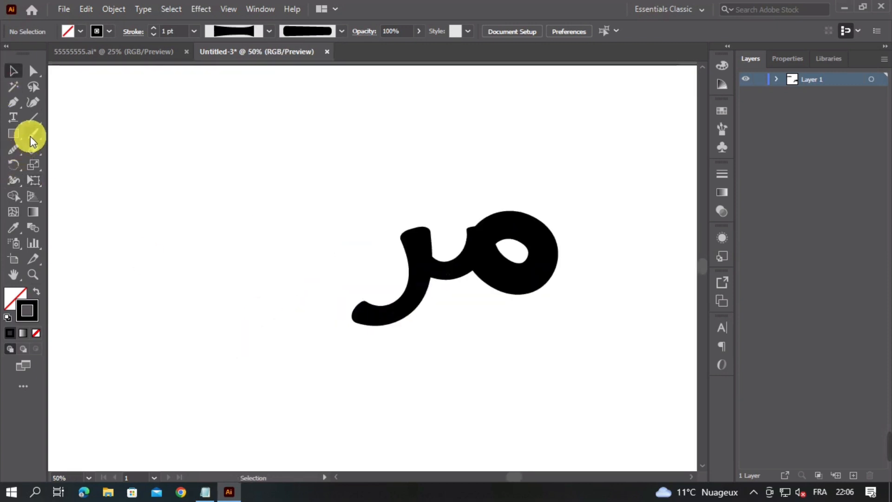
{"action": "left_click", "coordinate": [31, 135]}
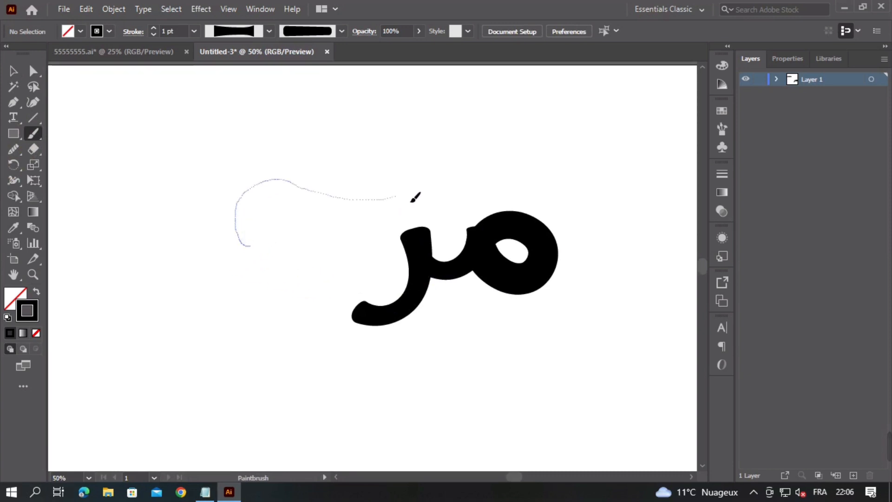
{"action": "left_click_drag", "start_coordinate": [150, 299], "coordinate": [146, 286]}
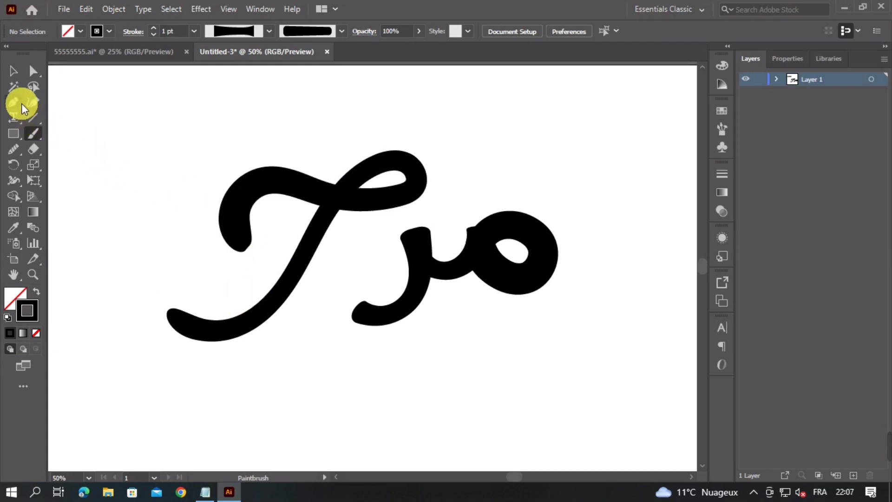
Try to vary the looped stroke's thickness at its middle and its hook end with the Width tool
{"action": "left_click", "coordinate": [14, 180]}
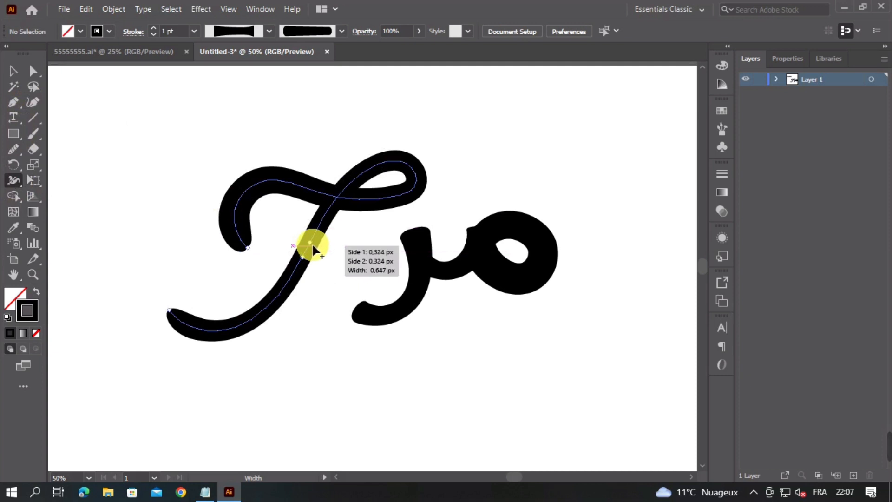
{"action": "left_click_drag", "start_coordinate": [311, 242], "coordinate": [328, 239]}
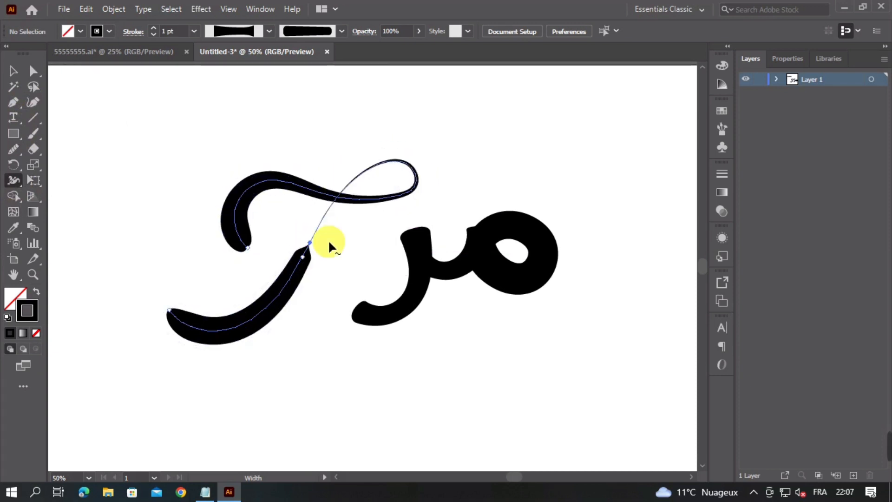
{"action": "key", "text": "ctrl+z"}
{"action": "left_click_drag", "start_coordinate": [249, 246], "coordinate": [270, 230]}
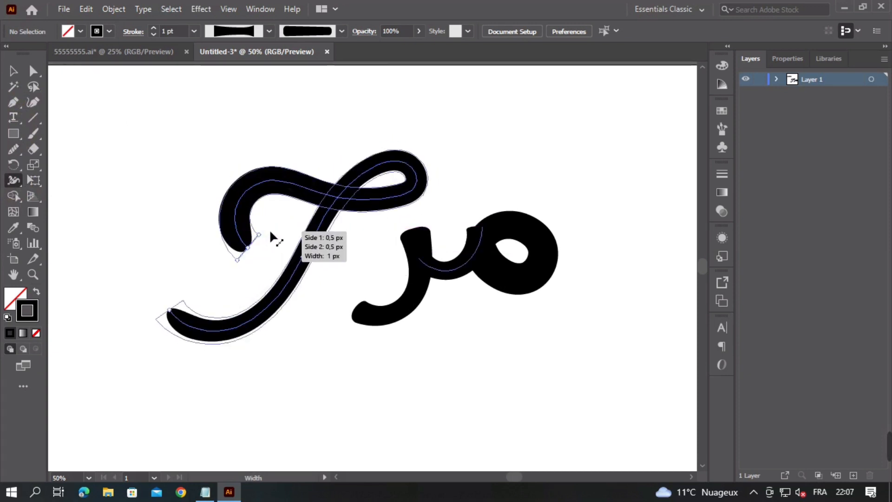
Reshape the looped letter's hook with the Curvature tool, extending its end downward and bulging the curve outward
{"action": "left_click", "coordinate": [247, 247]}
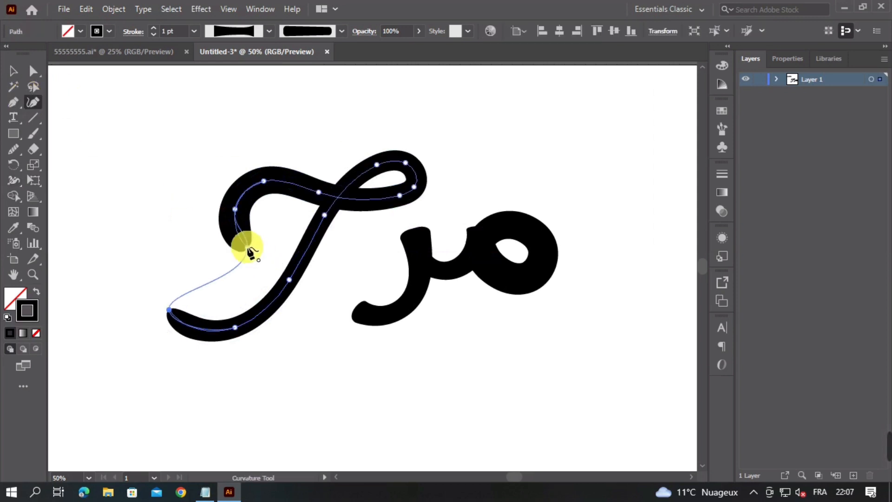
{"action": "left_click", "coordinate": [230, 278]}
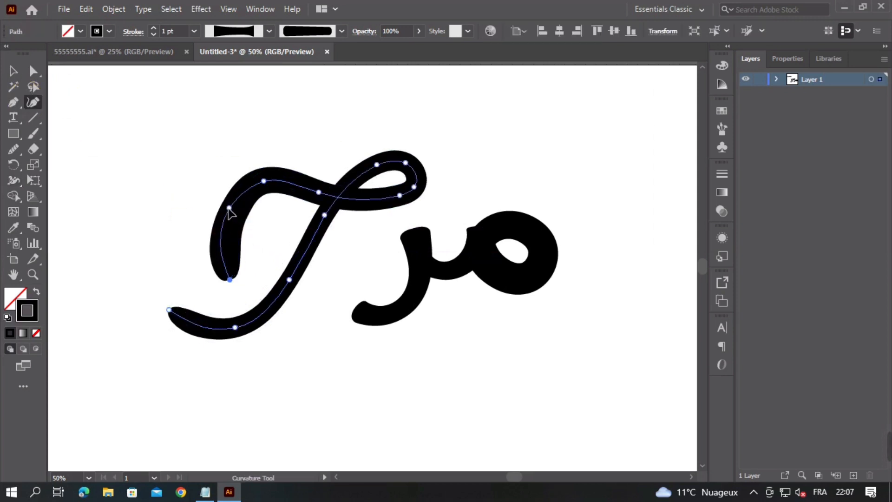
{"action": "left_click", "coordinate": [219, 209]}
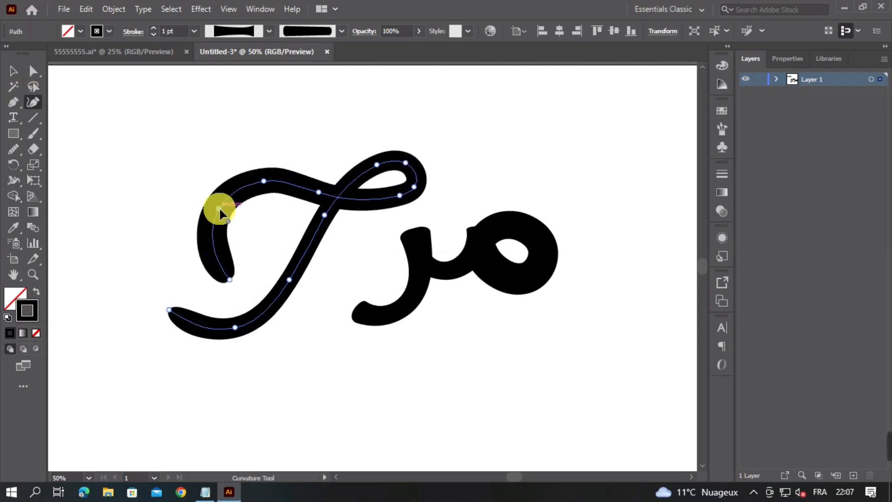
{"action": "left_click", "coordinate": [235, 284]}
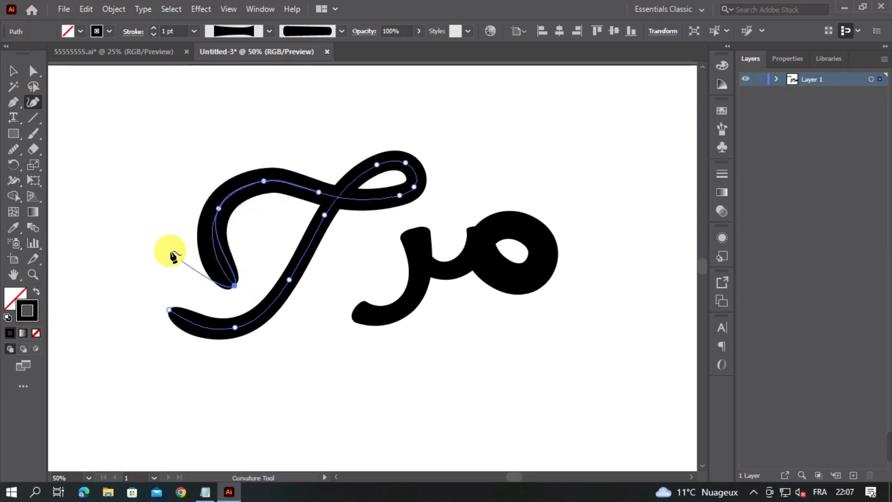
Apply the Uniform width profile to the looped stroke and vary its thickness, thin at the middle and thicker at the hook end
{"action": "left_click", "coordinate": [269, 31]}
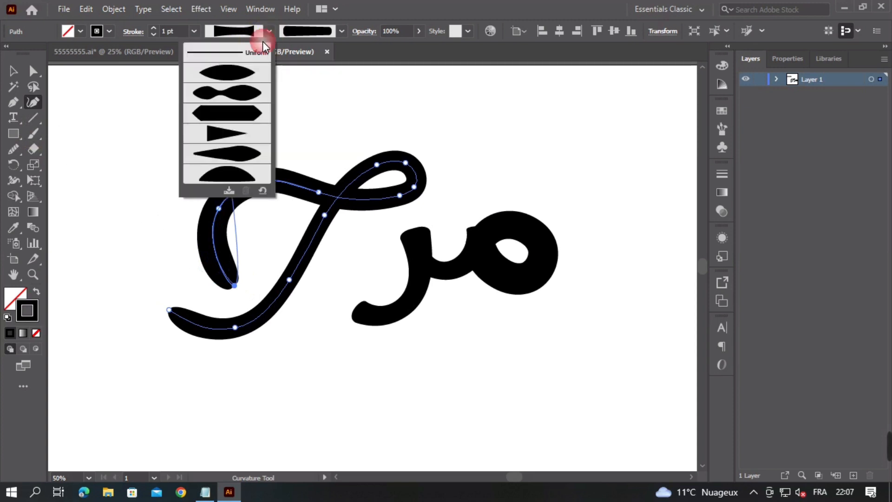
{"action": "left_click", "coordinate": [235, 55]}
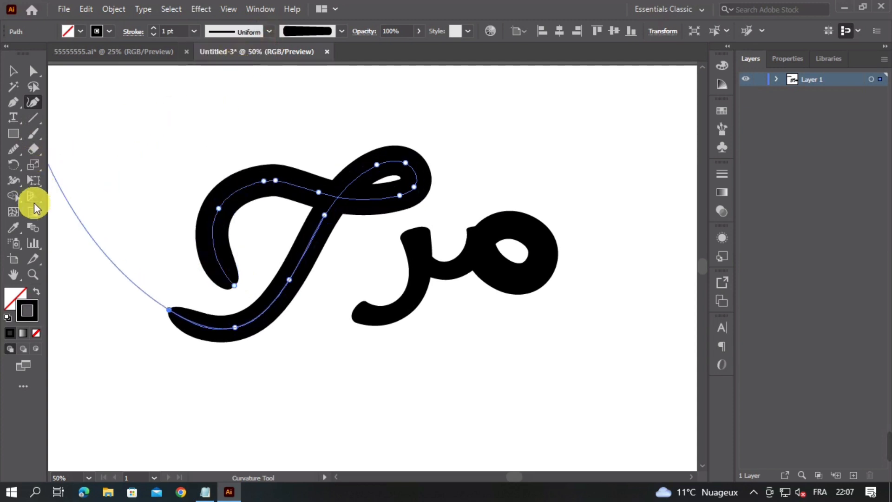
{"action": "left_click", "coordinate": [12, 182]}
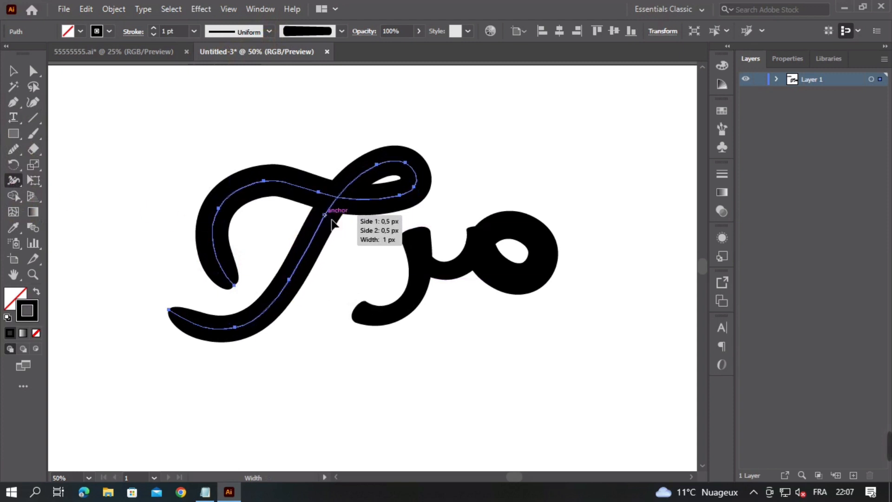
{"action": "left_click_drag", "start_coordinate": [331, 222], "coordinate": [334, 225]}
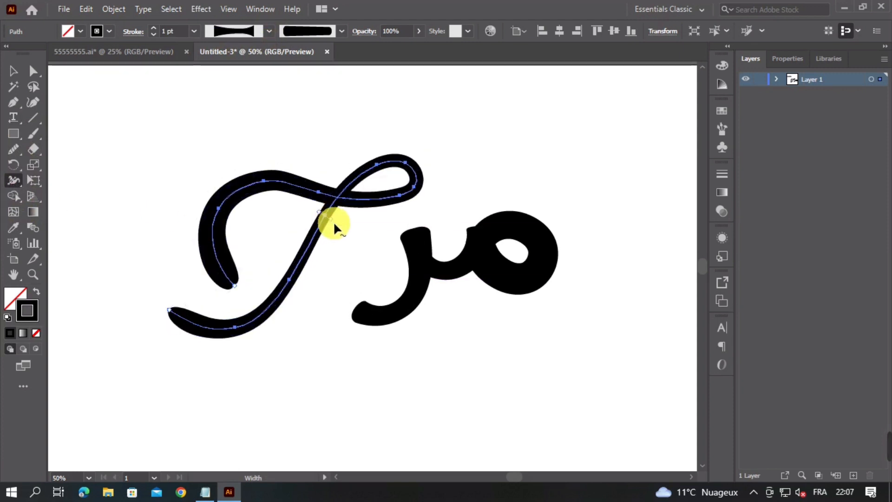
{"action": "left_click_drag", "start_coordinate": [234, 284], "coordinate": [251, 269]}
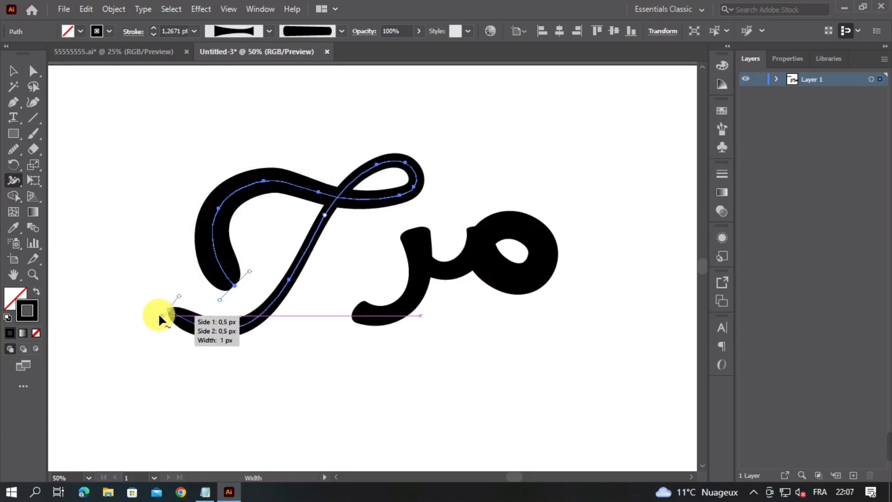
{"action": "left_click_drag", "start_coordinate": [175, 301], "coordinate": [178, 289]}
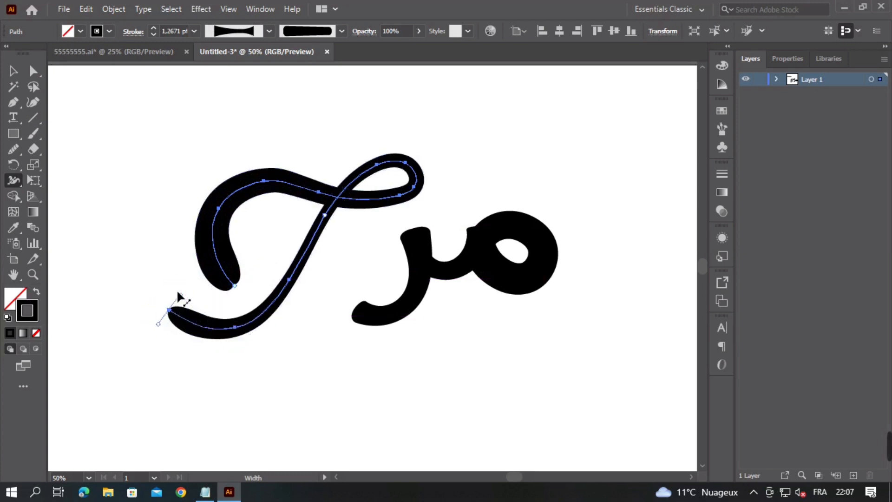
Extend the looped letter's tail upward into a deep bowl with a new curvature point and deselect the path
{"action": "left_click", "coordinate": [37, 105]}
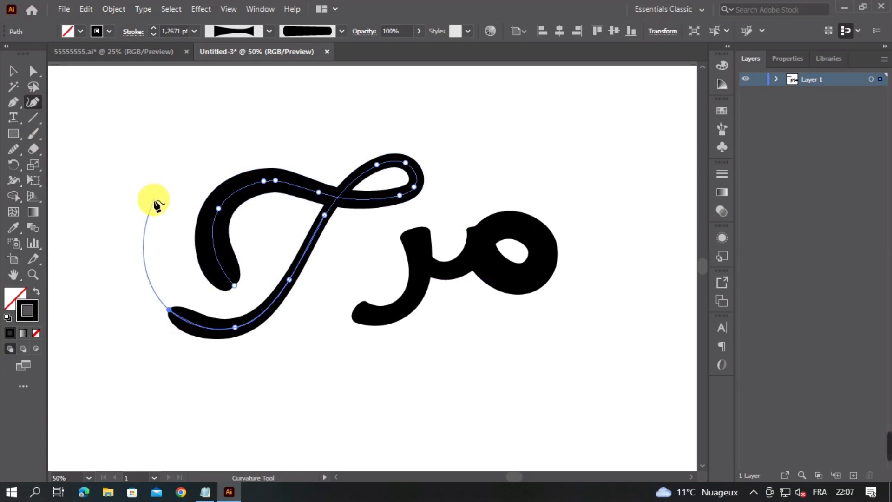
{"action": "left_click", "coordinate": [154, 200]}
{"action": "left_click", "coordinate": [13, 72]}
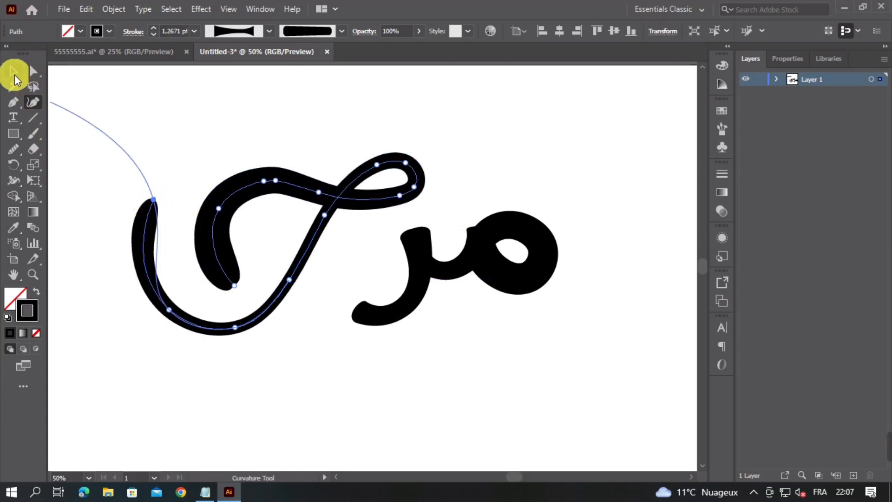
{"action": "left_click", "coordinate": [294, 414]}
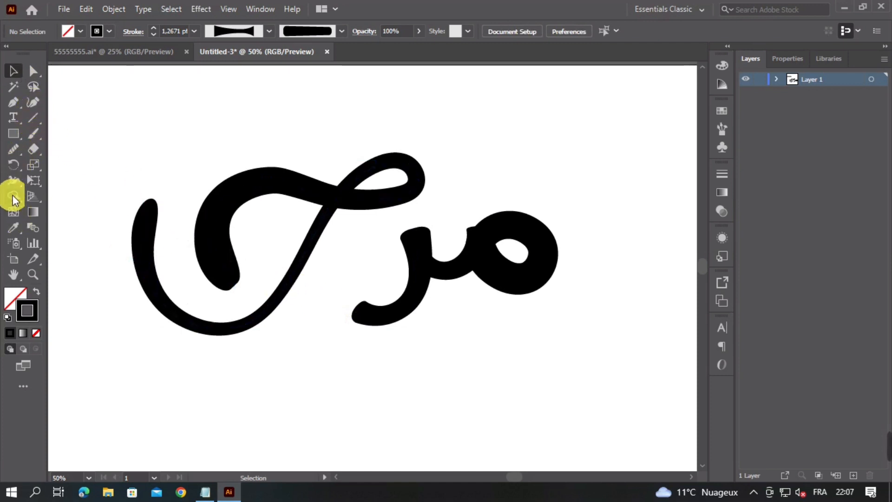
Shift the anchor on the loop's lower side slightly toward the stroke crossing with the Curvature tool
{"action": "left_click", "coordinate": [13, 180]}
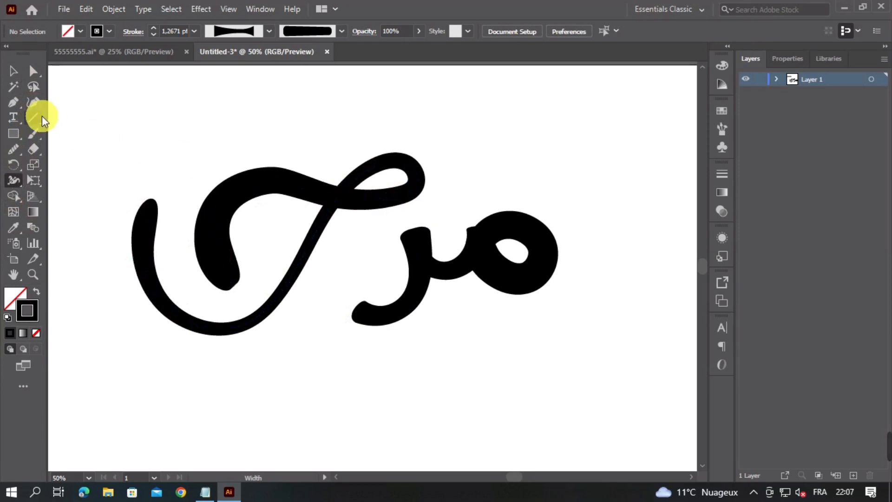
{"action": "left_click", "coordinate": [398, 195]}
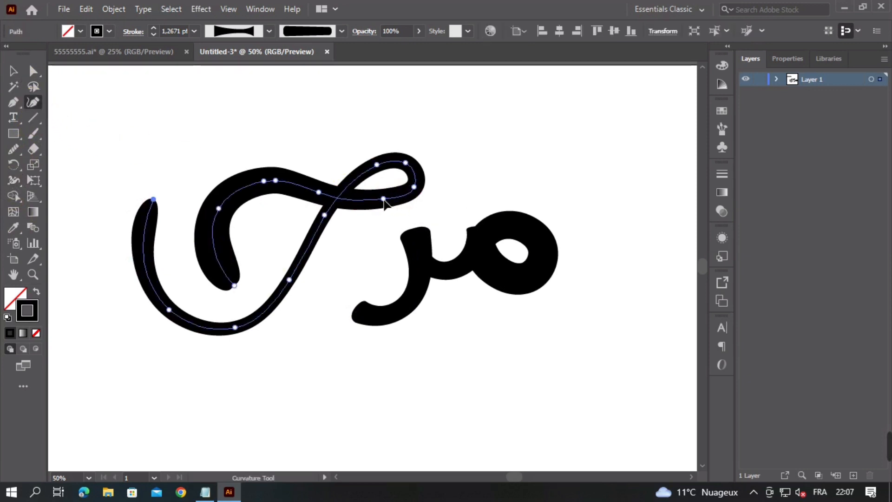
{"action": "left_click", "coordinate": [380, 199]}
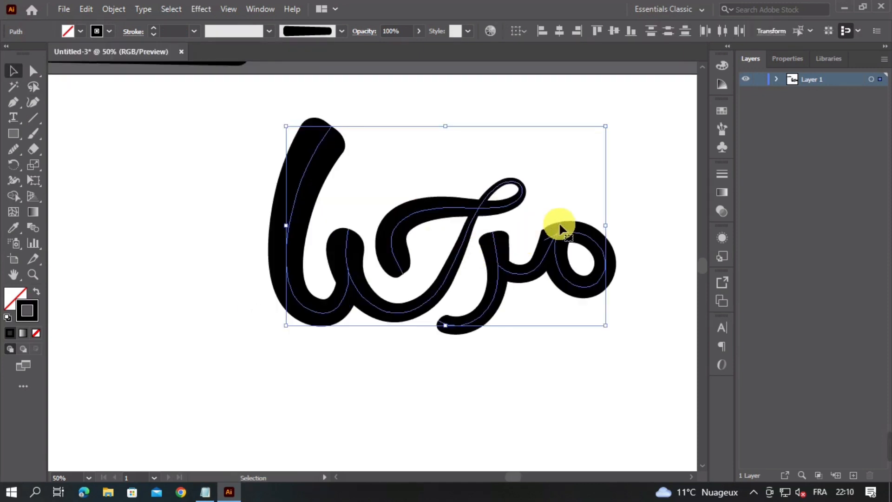
Move the whole lettering slightly left and adjust the upper end of the stroke joining the round letter with the Curvature tool
{"action": "left_click_drag", "start_coordinate": [568, 235], "coordinate": [532, 242]}
{"action": "left_click", "coordinate": [541, 254]}
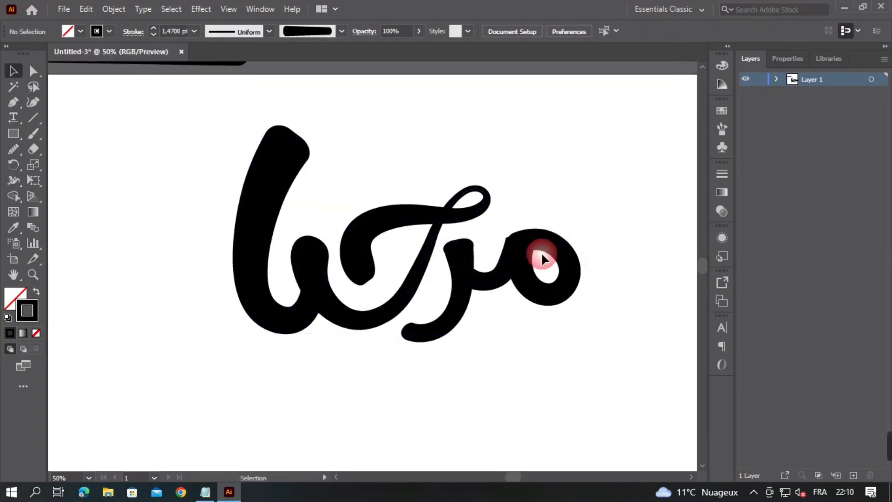
{"action": "scroll", "coordinate": [540, 248], "scroll_direction": "up", "scroll_amount": 2}
{"action": "scroll", "coordinate": [542, 251], "scroll_direction": "up", "scroll_amount": 1}
{"action": "left_click", "coordinate": [434, 297]}
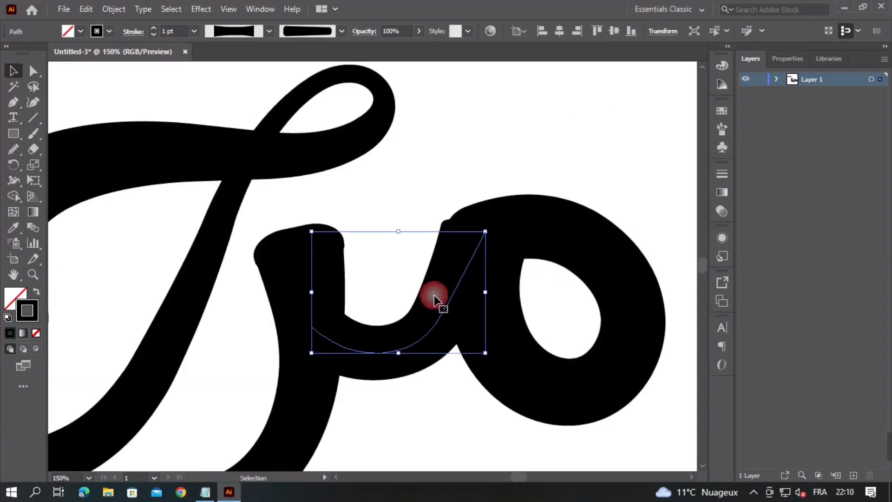
{"action": "left_click", "coordinate": [33, 101]}
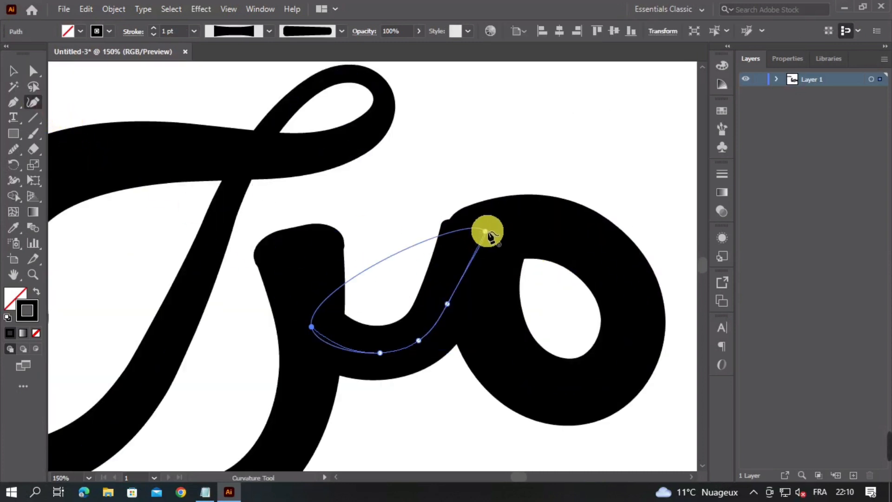
{"action": "mouse_move", "coordinate": [486, 231]}
{"action": "left_mouse_down"}
{"action": "mouse_move", "coordinate": [496, 227]}
{"action": "mouse_move", "coordinate": [490, 233]}
{"action": "left_mouse_up"}
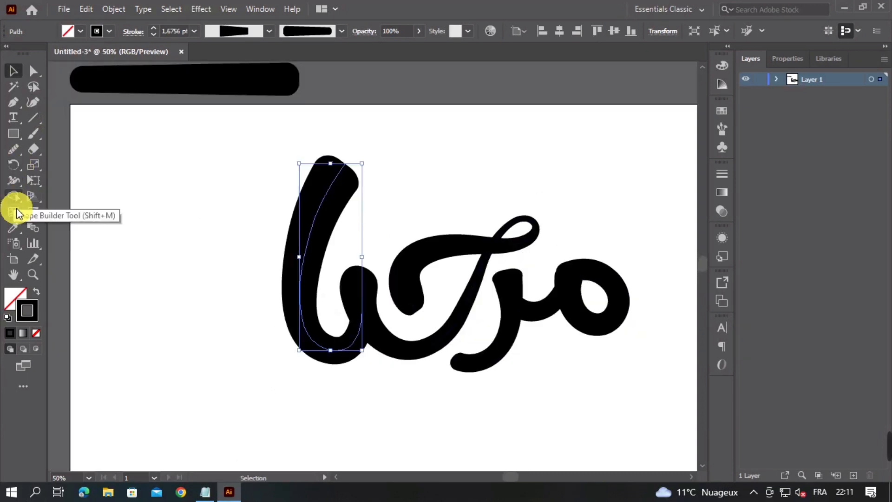
Narrow the top end of the tall leftmost stroke to about 1.42 pt with the Width tool
{"action": "left_click", "coordinate": [21, 185]}
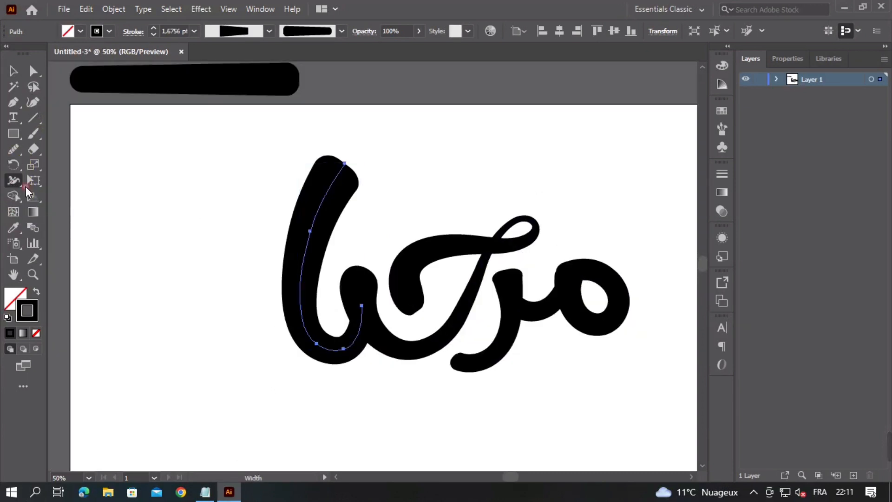
{"action": "scroll", "coordinate": [342, 247], "scroll_direction": "up", "scroll_amount": 2}
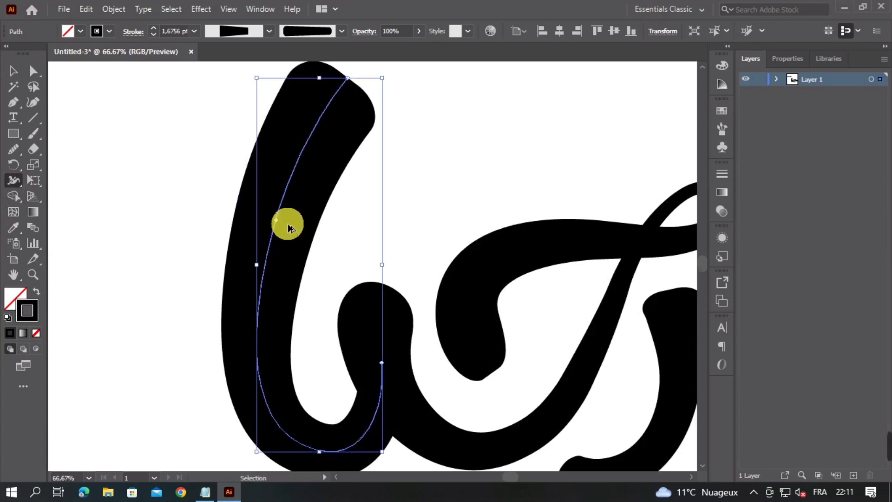
{"action": "scroll", "coordinate": [295, 232], "scroll_direction": "down", "scroll_amount": 1}
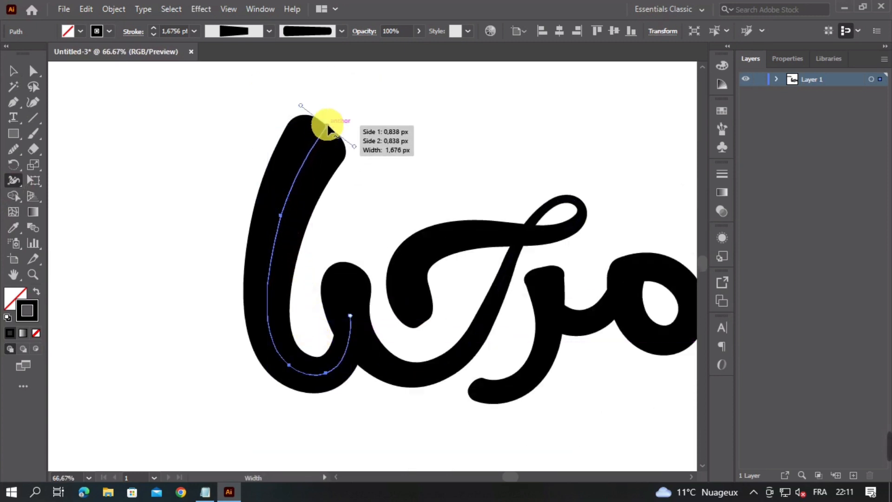
{"action": "mouse_move", "coordinate": [340, 132]}
{"action": "left_mouse_down"}
{"action": "mouse_move", "coordinate": [361, 149]}
{"action": "mouse_move", "coordinate": [326, 163]}
{"action": "mouse_move", "coordinate": [330, 132]}
{"action": "mouse_move", "coordinate": [298, 119]}
{"action": "left_mouse_up"}
{"action": "left_click", "coordinate": [281, 200]}
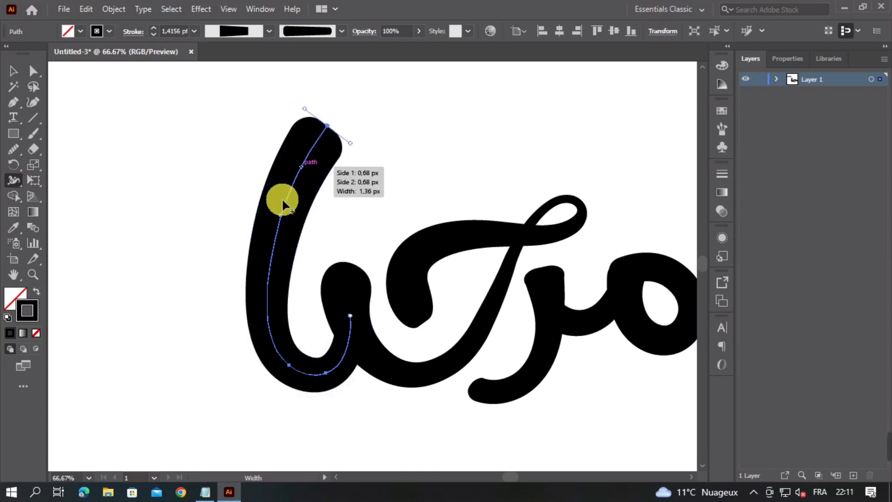
Raise the tall stroke's lower anchor near the junction slightly with the Curvature tool and deselect the path
{"action": "left_click", "coordinate": [26, 180]}
{"action": "left_click", "coordinate": [29, 103]}
{"action": "scroll", "coordinate": [302, 321], "scroll_direction": "up", "scroll_amount": 3}
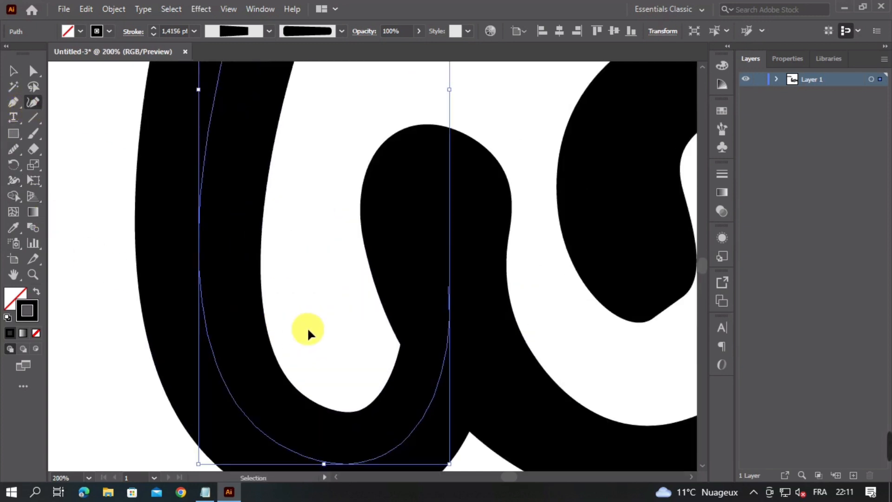
{"action": "scroll", "coordinate": [316, 344], "scroll_direction": "down", "scroll_amount": 2}
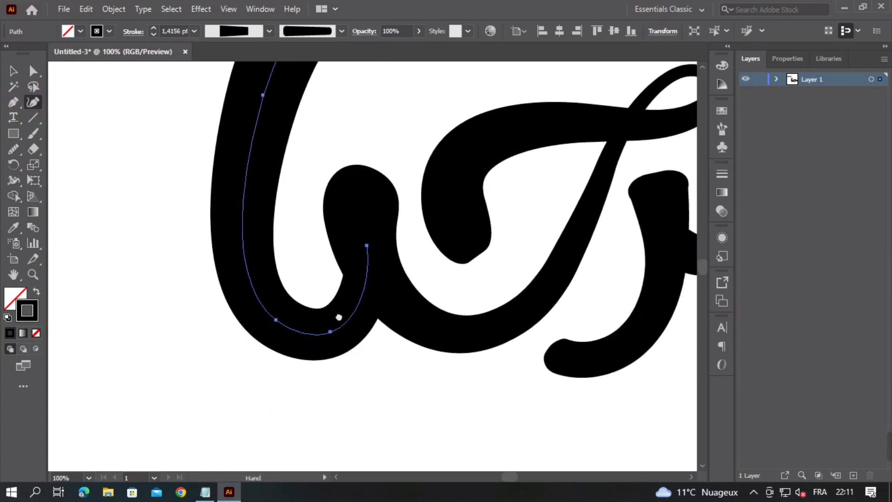
{"action": "mouse_move", "coordinate": [352, 399]}
{"action": "left_mouse_down"}
{"action": "mouse_move", "coordinate": [331, 331]}
{"action": "mouse_move", "coordinate": [341, 330]}
{"action": "mouse_move", "coordinate": [367, 252]}
{"action": "left_mouse_up"}
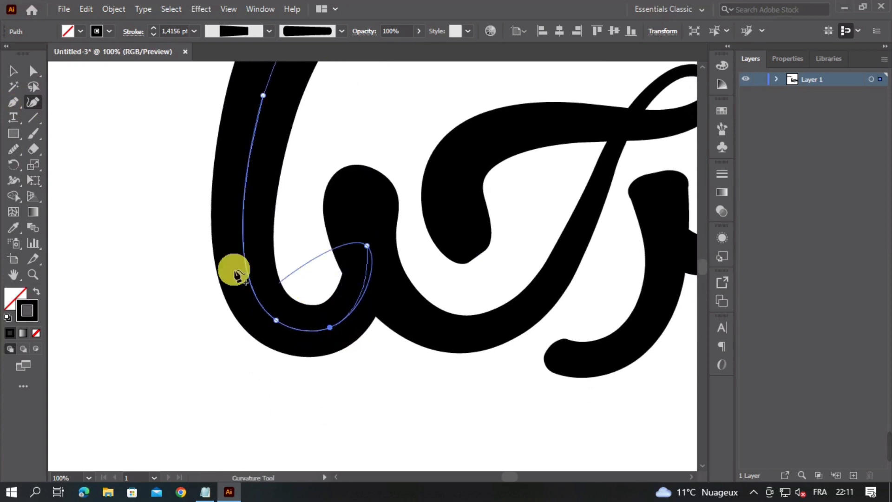
{"action": "left_click", "coordinate": [13, 71]}
{"action": "left_click", "coordinate": [95, 165]}
{"action": "scroll", "coordinate": [502, 343], "scroll_direction": "down", "scroll_amount": 2}
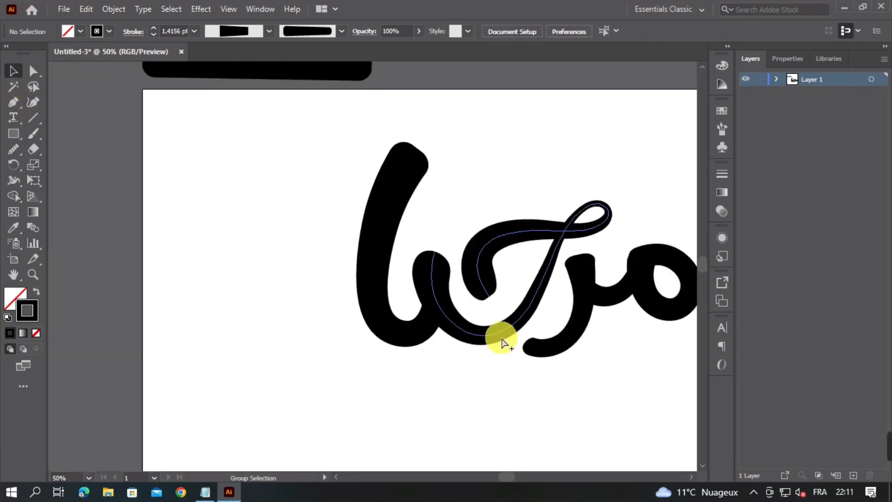
Select all the brush strokes of the lettering and expand their appearance
{"action": "left_click", "coordinate": [530, 307]}
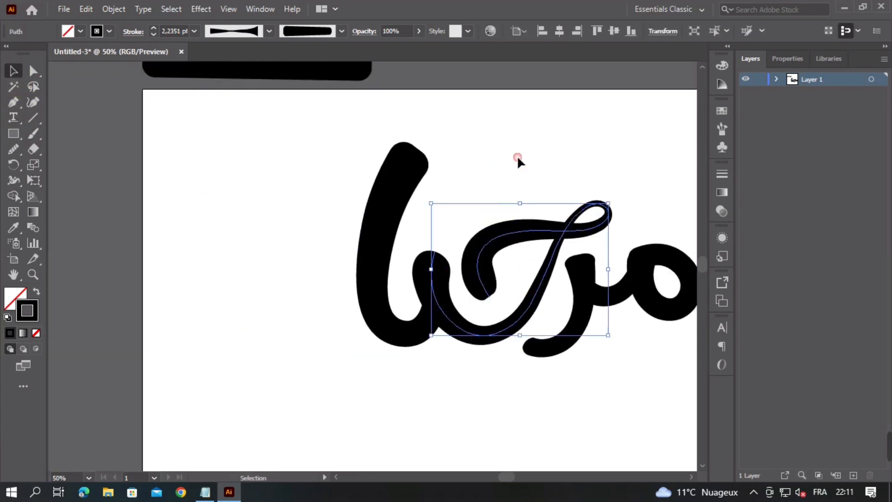
{"action": "left_click", "coordinate": [517, 158]}
{"action": "left_click_drag", "start_coordinate": [517, 158], "coordinate": [458, 173]}
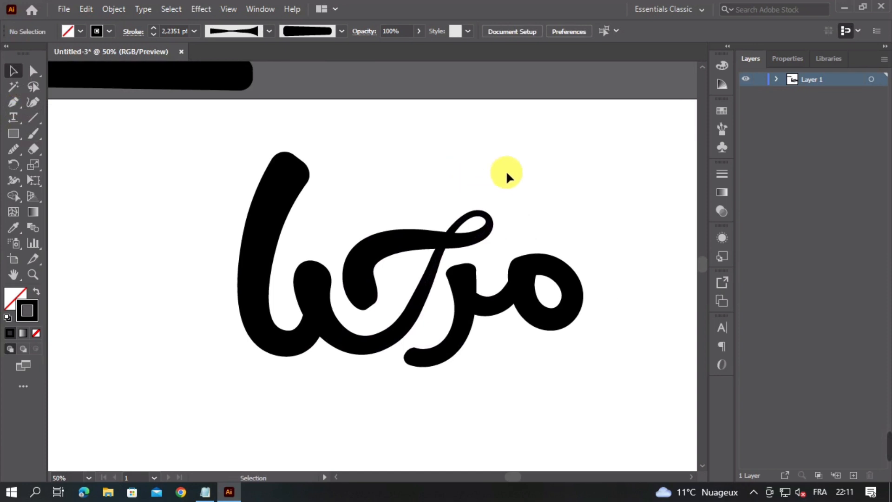
{"action": "scroll", "coordinate": [550, 213], "scroll_direction": "down", "scroll_amount": 1}
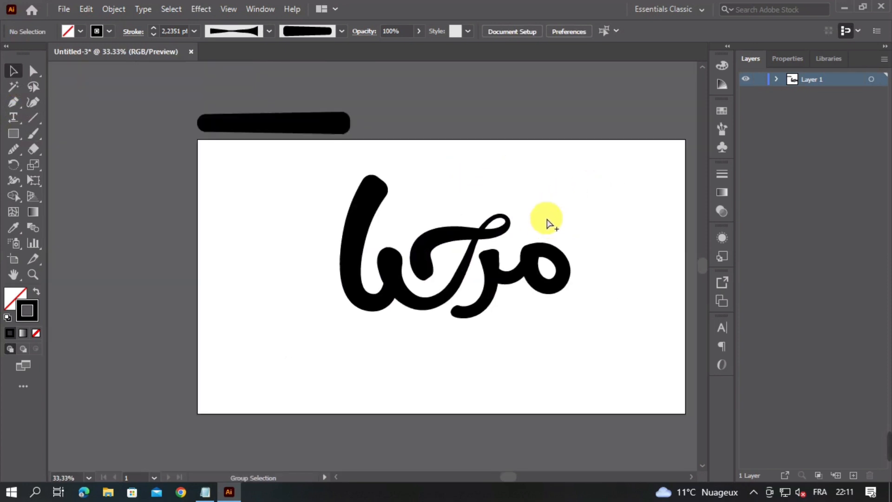
{"action": "left_click_drag", "start_coordinate": [532, 203], "coordinate": [517, 201]}
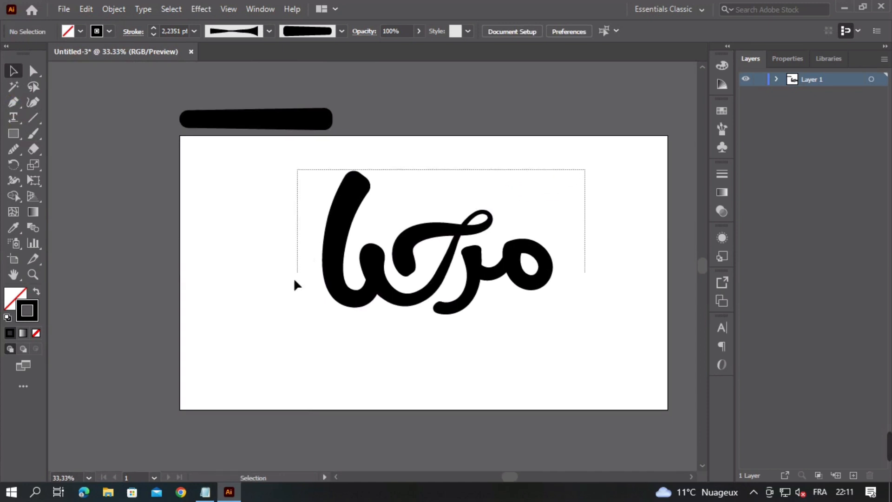
{"action": "left_click_drag", "start_coordinate": [275, 317], "coordinate": [274, 319]}
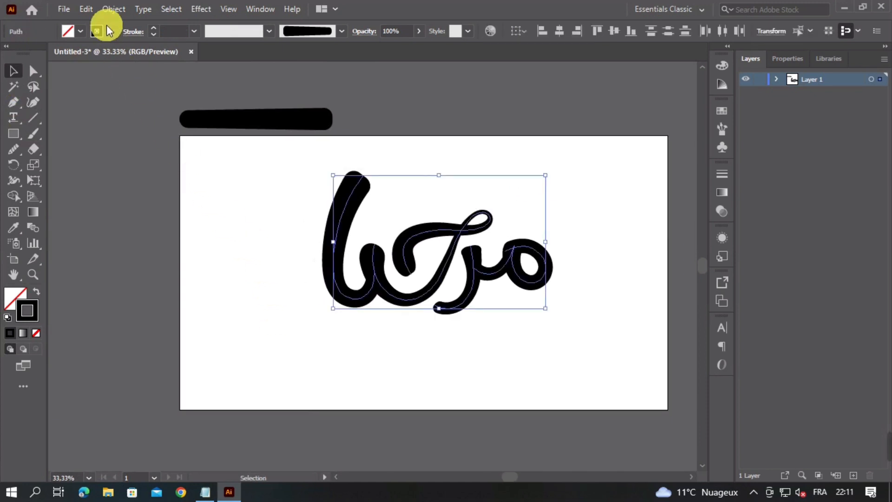
{"action": "left_click", "coordinate": [113, 9]}
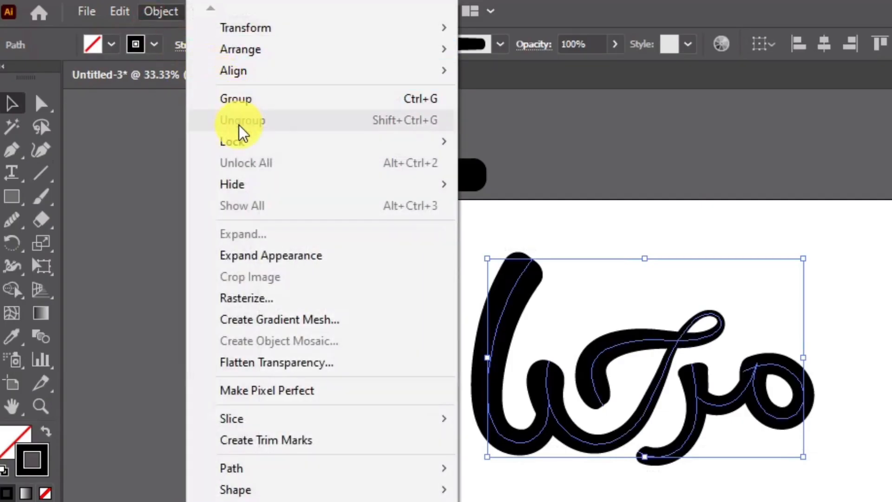
{"action": "left_click", "coordinate": [241, 265]}
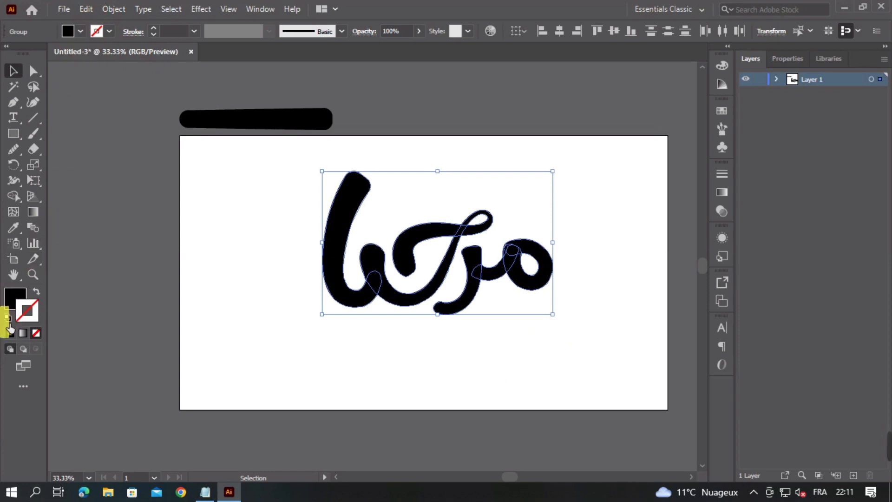
Set the expanded lettering's fill to white (FFFFFF)
{"action": "double_click", "coordinate": [14, 305]}
{"action": "left_click_drag", "start_coordinate": [424, 189], "coordinate": [400, 149]}
{"action": "left_click", "coordinate": [686, 149]}
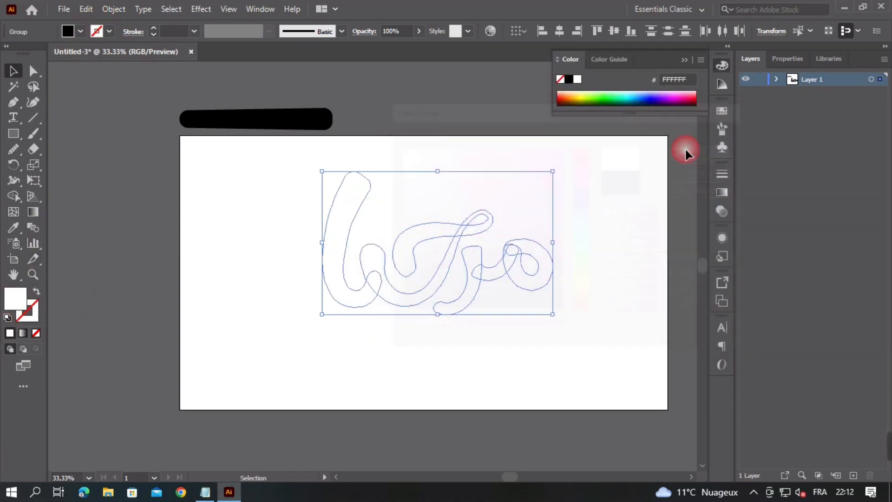
Copy the white lettering and paste the copy directly behind the original
{"action": "left_click", "coordinate": [85, 9]}
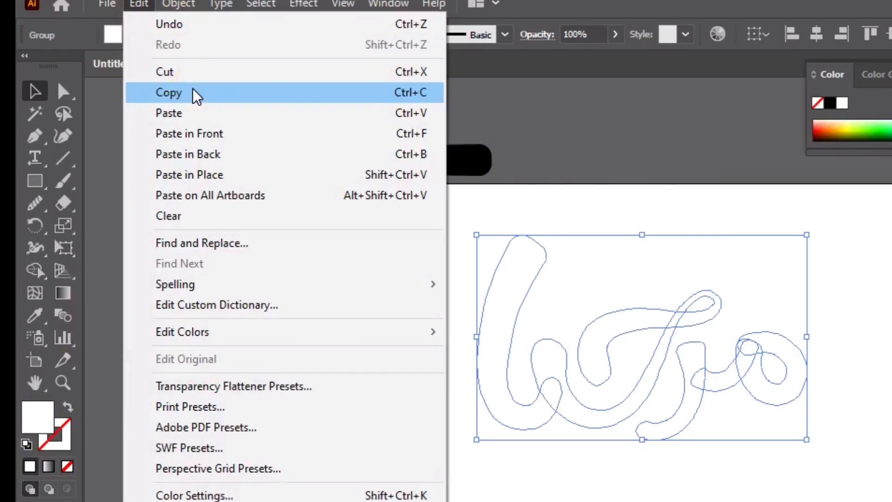
{"action": "left_click", "coordinate": [125, 72]}
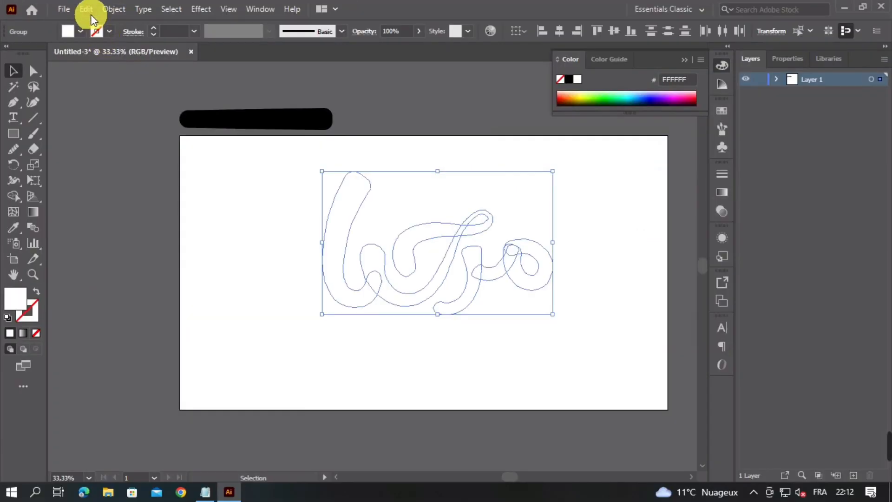
{"action": "left_click", "coordinate": [86, 9]}
{"action": "left_click", "coordinate": [119, 117]}
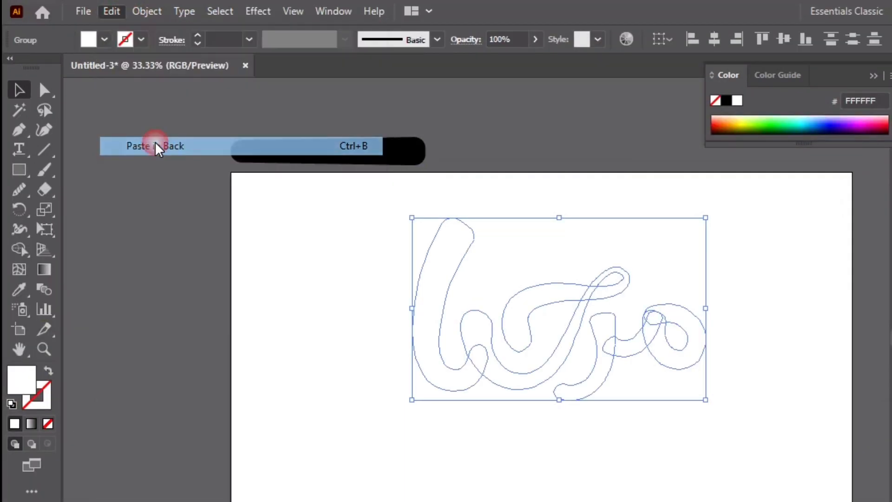
Offset the path of the pasted lettering copy by 40 px with Round joins
{"action": "left_click", "coordinate": [147, 11]}
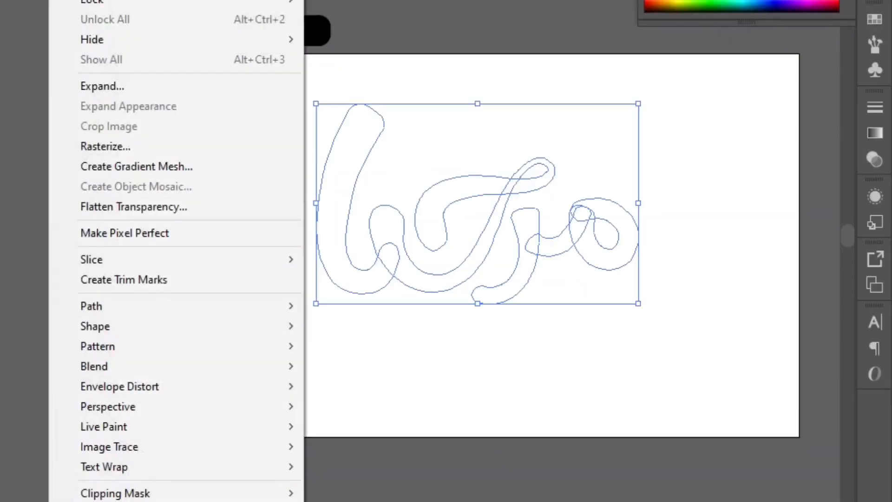
{"action": "mouse_move", "coordinate": [152, 307]}
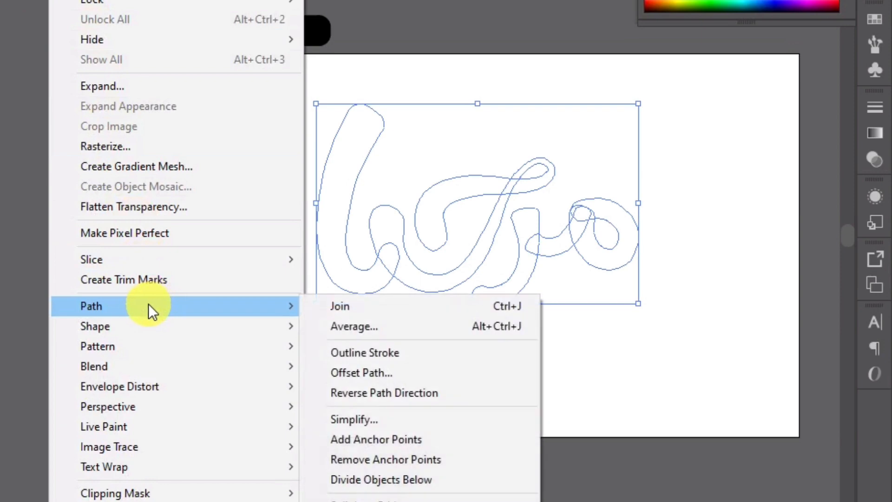
{"action": "left_click", "coordinate": [349, 373]}
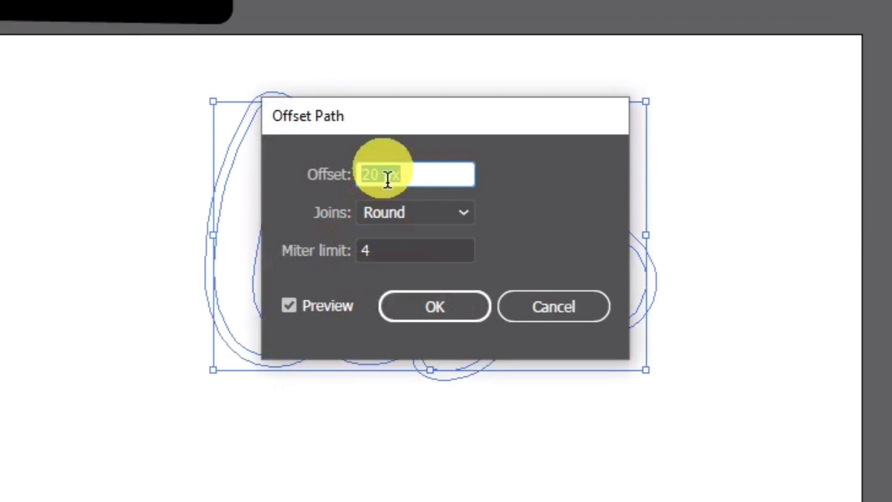
{"action": "type", "text": "40"}
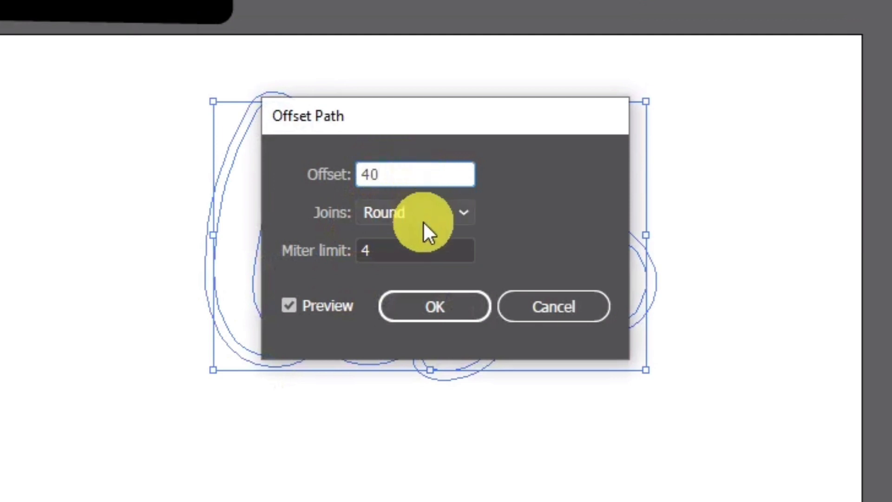
{"action": "left_click", "coordinate": [403, 214]}
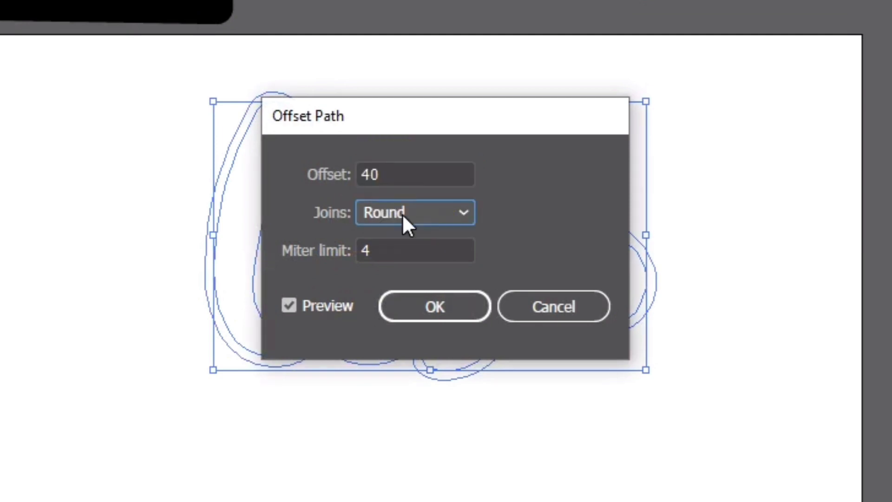
{"action": "left_click", "coordinate": [407, 261]}
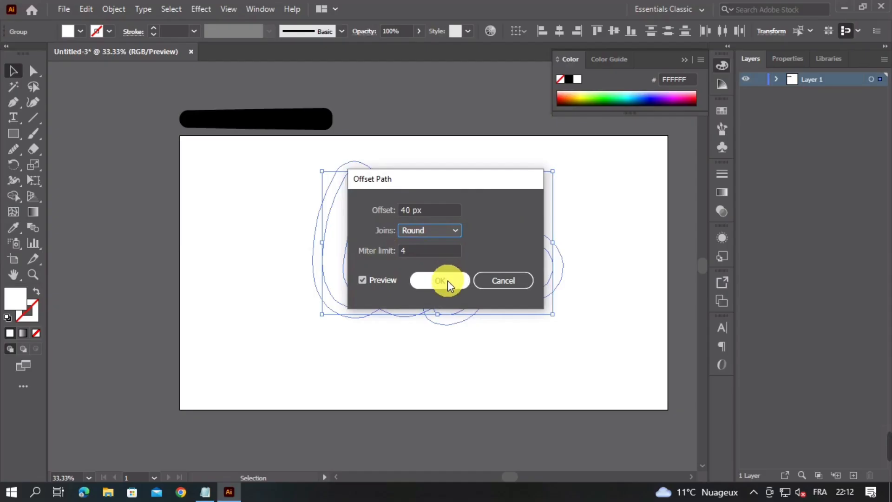
{"action": "left_click", "coordinate": [444, 280]}
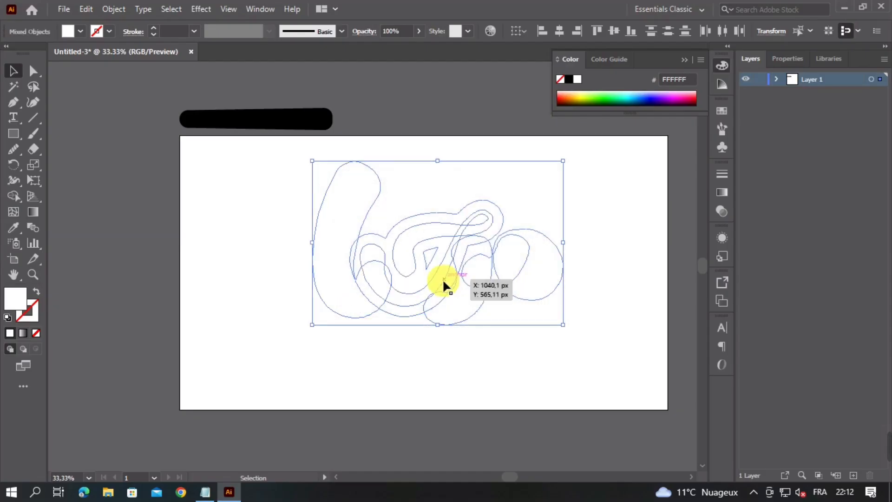
Fill the offset shapes with dark purple 2F0D38, taking the hex code from the Notepad document, and deselect the artwork
{"action": "double_click", "coordinate": [14, 307]}
{"action": "left_click", "coordinate": [205, 492]}
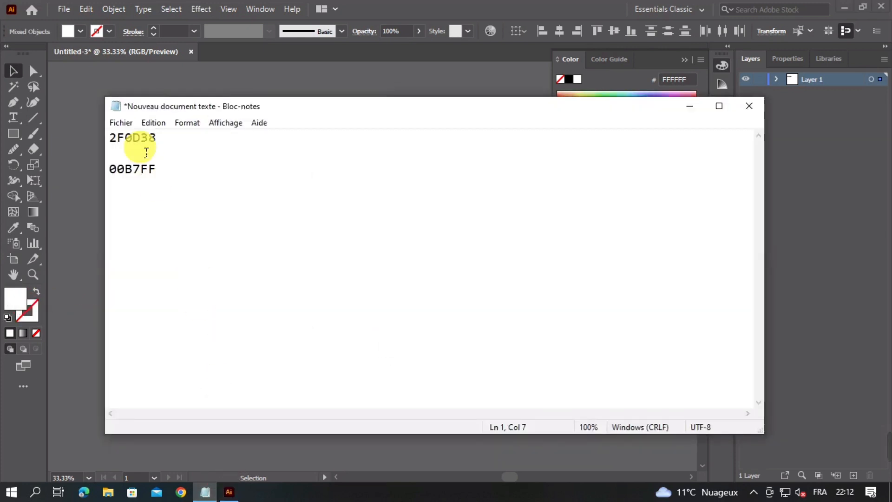
{"action": "double_click", "coordinate": [139, 139]}
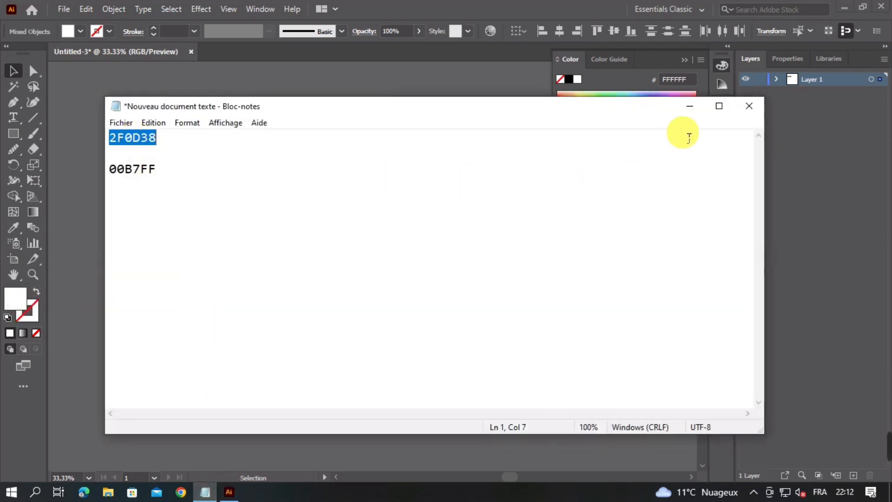
{"action": "left_click", "coordinate": [689, 106]}
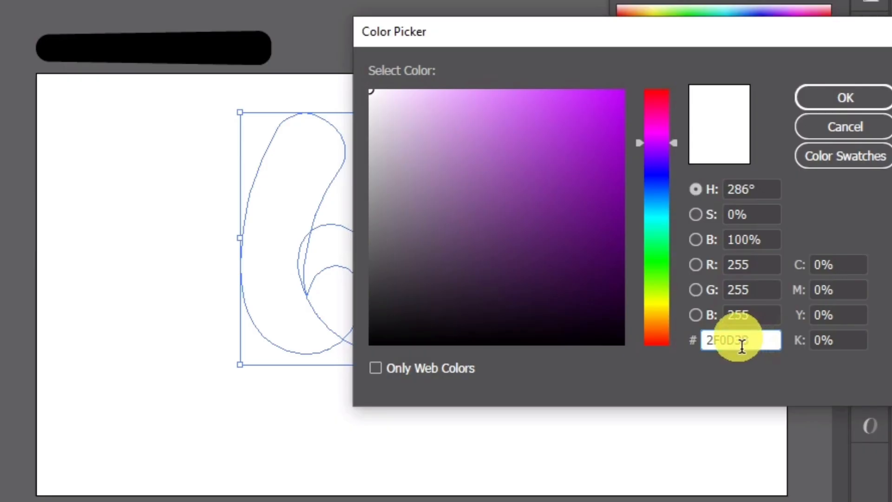
{"action": "double_click", "coordinate": [637, 310]}
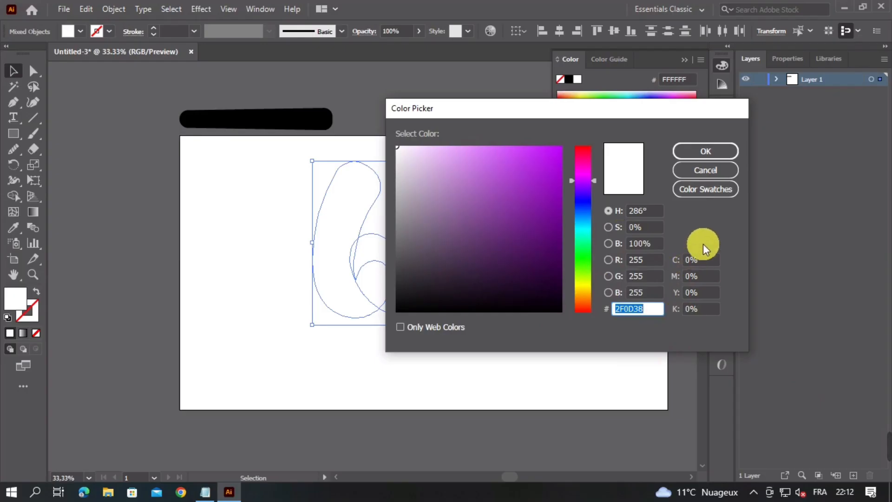
{"action": "left_click", "coordinate": [717, 152]}
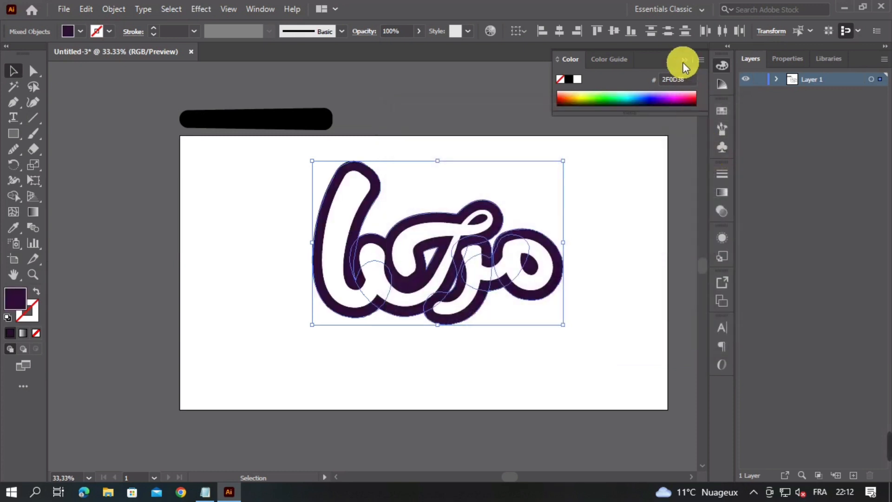
{"action": "left_click", "coordinate": [682, 63]}
{"action": "left_click", "coordinate": [233, 158]}
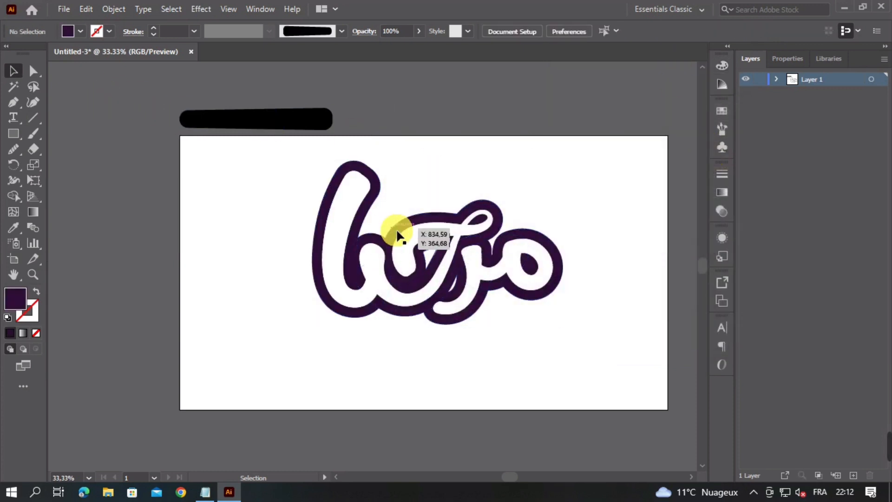
Delete the black brush source shape above the artboard
{"action": "left_click", "coordinate": [294, 129]}
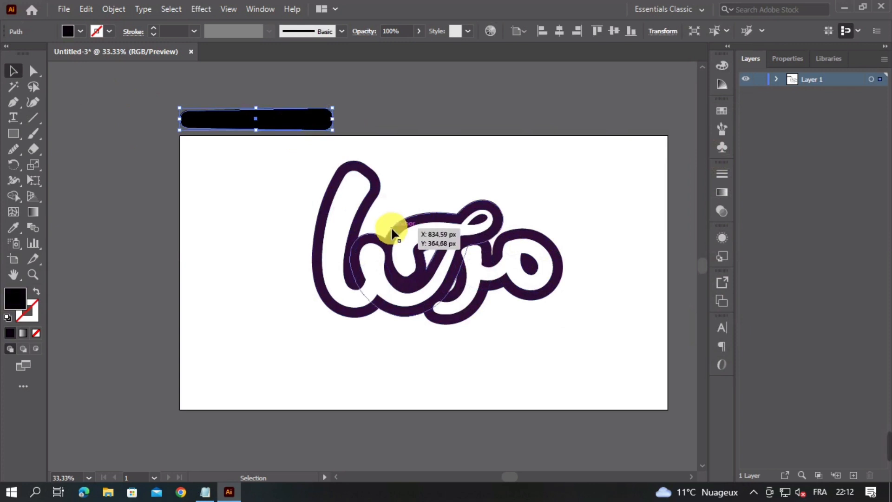
{"action": "key", "text": "Delete"}
{"action": "scroll", "coordinate": [546, 310], "scroll_direction": "up", "scroll_amount": 1}
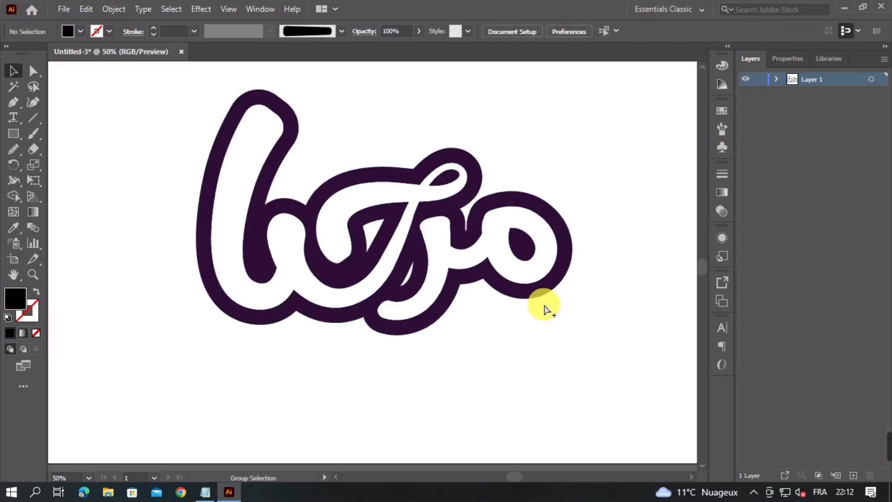
{"action": "scroll", "coordinate": [395, 288], "scroll_direction": "down", "scroll_amount": 1}
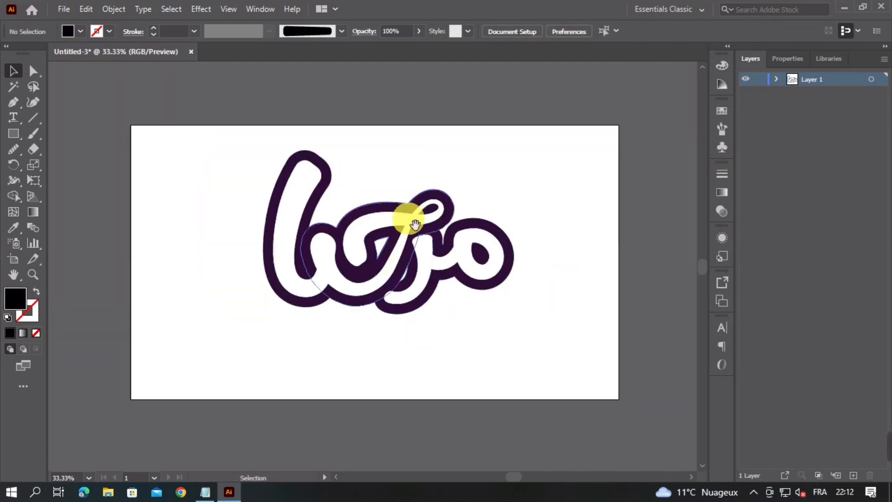
{"action": "left_click_drag", "start_coordinate": [405, 210], "coordinate": [404, 213]}
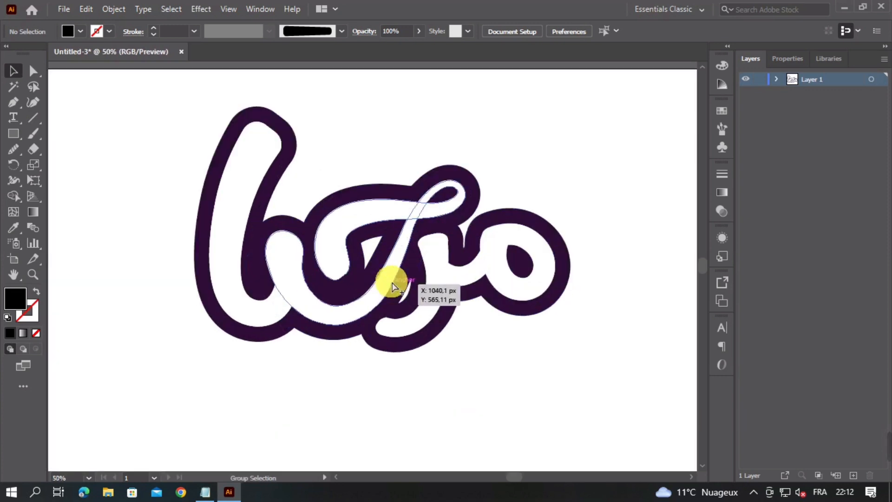
Sample the dark purple outline colour and draw a closed Pen tool shape covering the white gap inside the middle letter
{"action": "scroll", "coordinate": [392, 286], "scroll_direction": "up", "scroll_amount": 1}
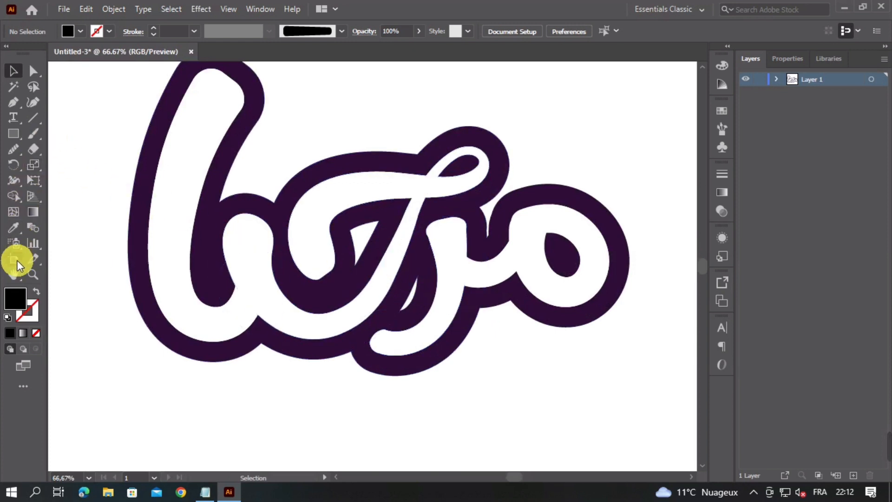
{"action": "left_click", "coordinate": [13, 227]}
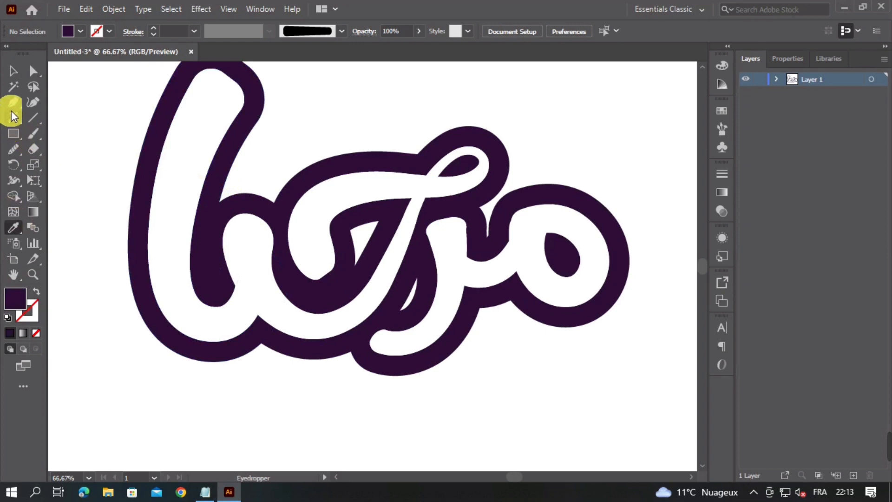
{"action": "left_click", "coordinate": [387, 210]}
{"action": "left_click", "coordinate": [341, 220]}
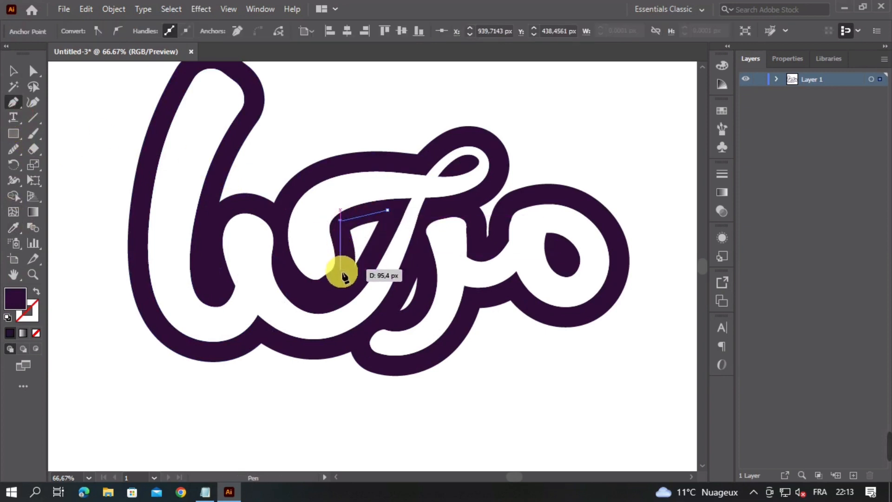
{"action": "left_click", "coordinate": [345, 273]}
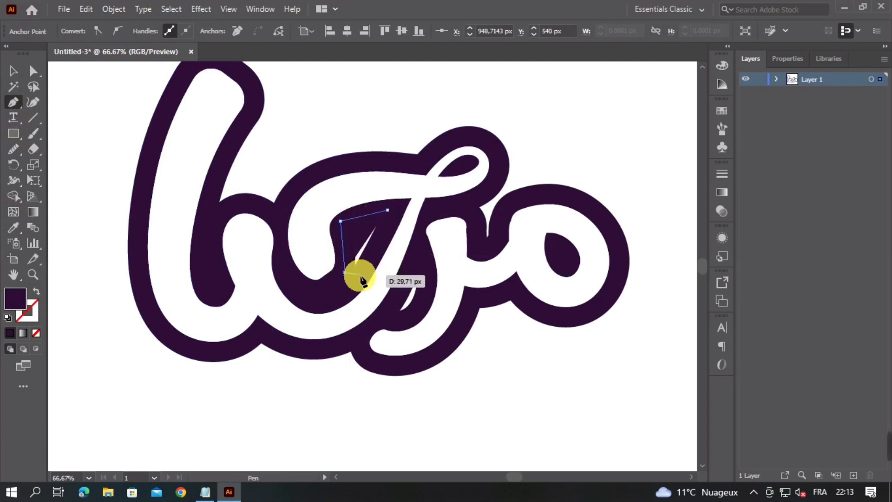
{"action": "left_click", "coordinate": [360, 275]}
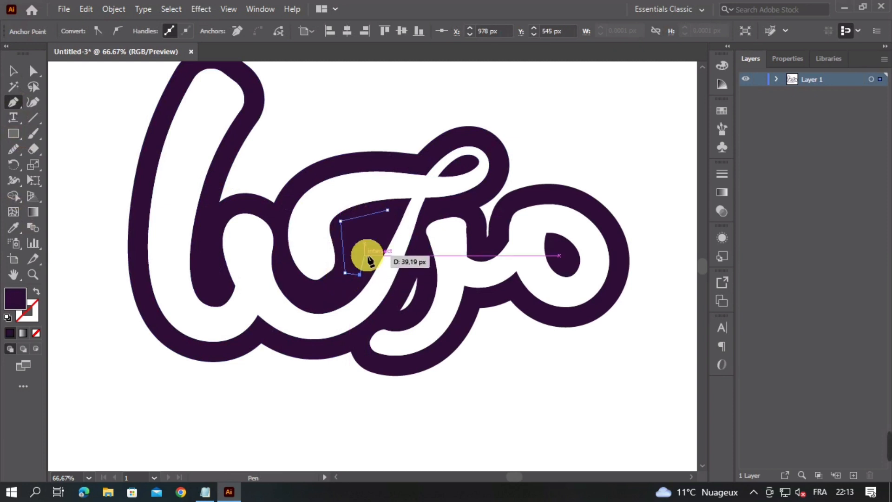
{"action": "left_click", "coordinate": [387, 211]}
{"action": "left_click_drag", "start_coordinate": [387, 212], "coordinate": [398, 213]}
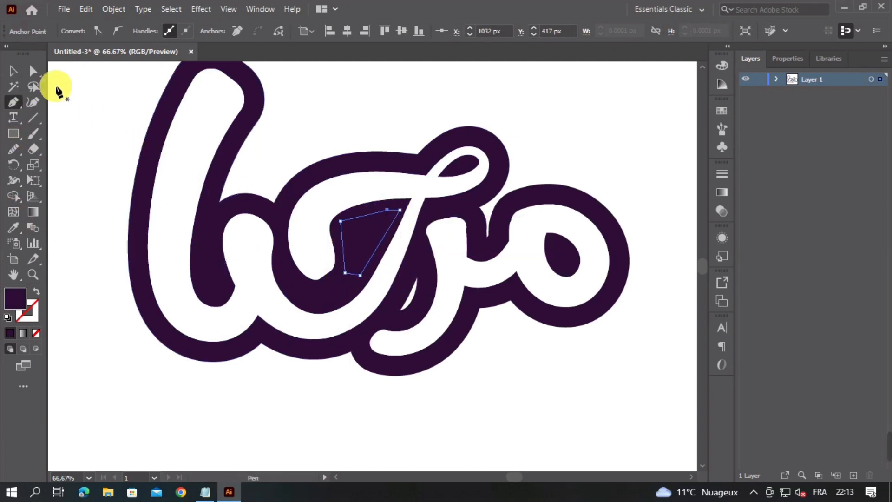
{"action": "scroll", "coordinate": [418, 219], "scroll_direction": "up", "scroll_amount": 3}
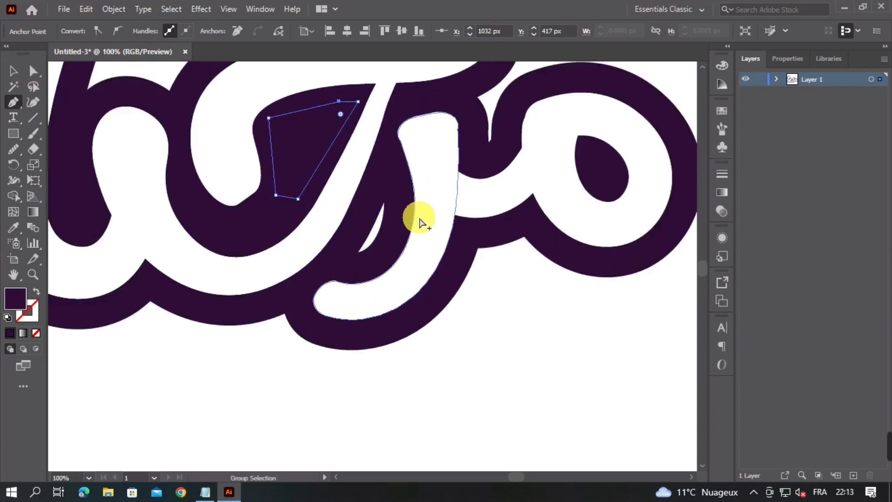
Draw a closed dark purple Pen tool shape covering the narrow white sliver between the middle letter's stroke and the ر tail
{"action": "left_click", "coordinate": [354, 126]}
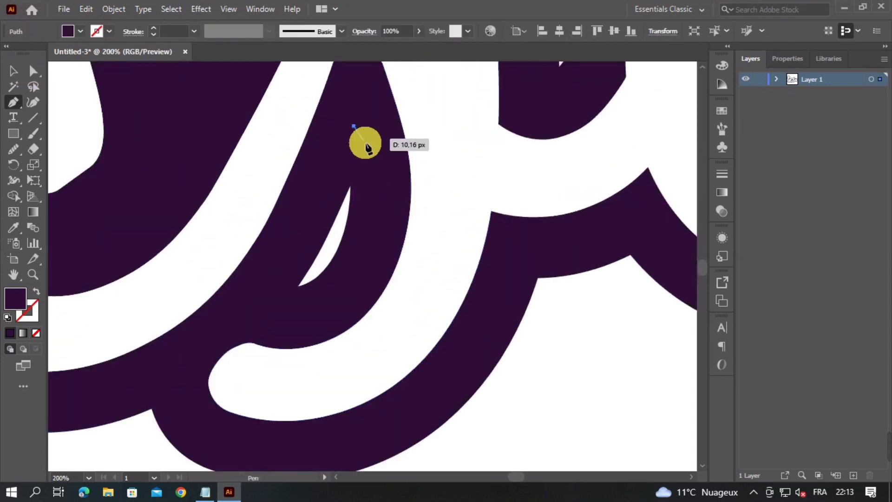
{"action": "left_click", "coordinate": [384, 171]}
{"action": "left_click", "coordinate": [383, 229]}
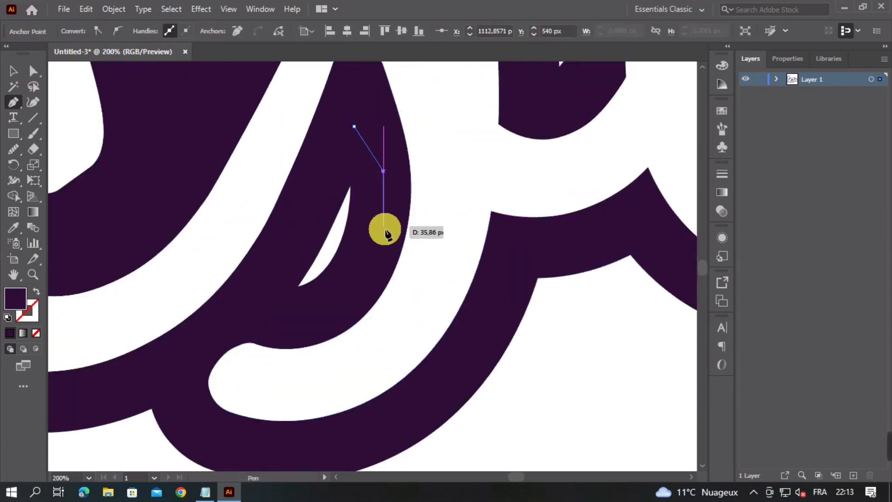
{"action": "left_click", "coordinate": [347, 298]}
{"action": "left_click", "coordinate": [276, 314]}
{"action": "left_click", "coordinate": [251, 297]}
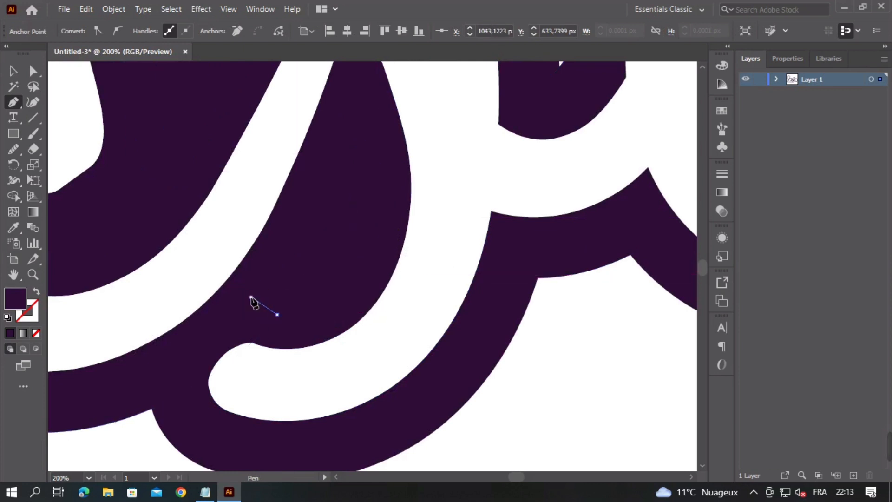
{"action": "left_click", "coordinate": [345, 106]}
{"action": "left_click", "coordinate": [354, 123]}
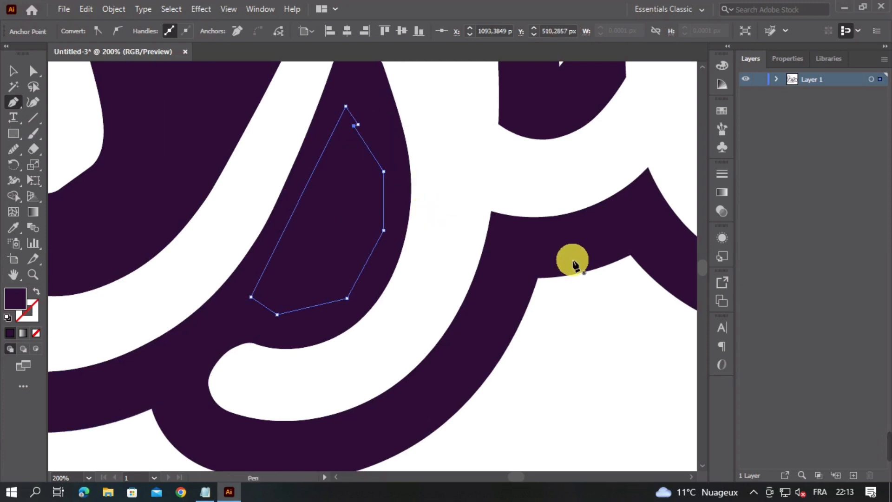
Draw a closed dark purple Pen tool shape covering the white notch between the middle letter's loop and the م, and deselect it
{"action": "left_click_drag", "start_coordinate": [571, 258], "coordinate": [469, 379]}
{"action": "scroll", "coordinate": [463, 343], "scroll_direction": "down", "scroll_amount": 4}
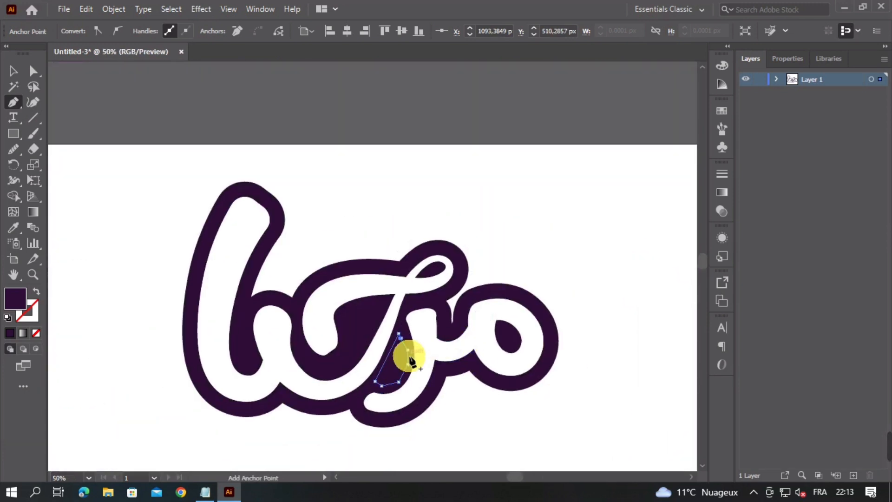
{"action": "left_click", "coordinate": [409, 357]}
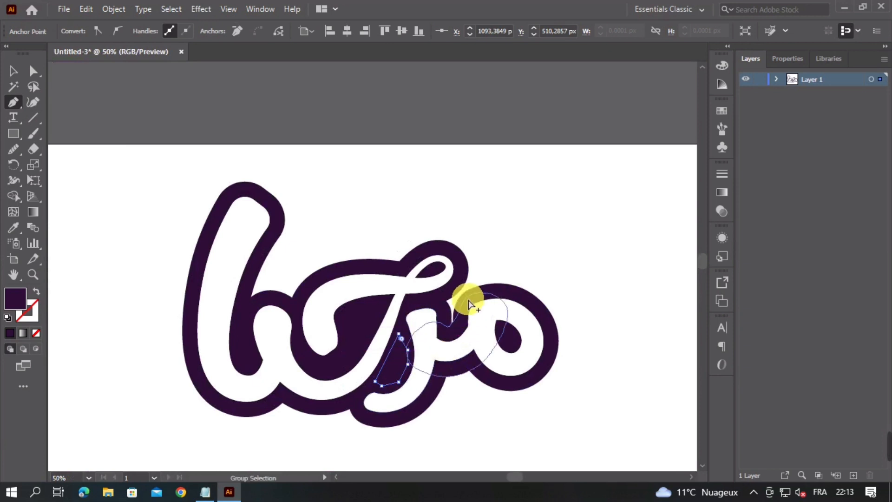
{"action": "scroll", "coordinate": [468, 298], "scroll_direction": "up", "scroll_amount": 2}
{"action": "scroll", "coordinate": [446, 314], "scroll_direction": "up", "scroll_amount": 2}
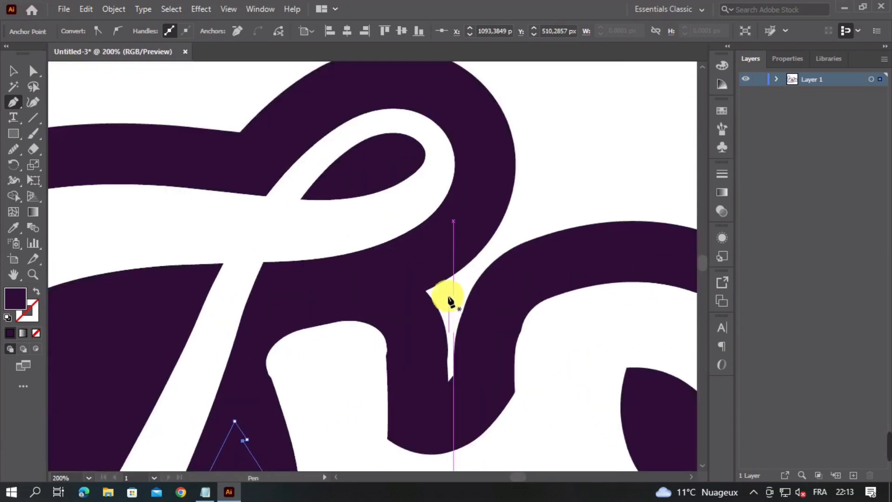
{"action": "left_click_drag", "start_coordinate": [434, 255], "coordinate": [520, 276]}
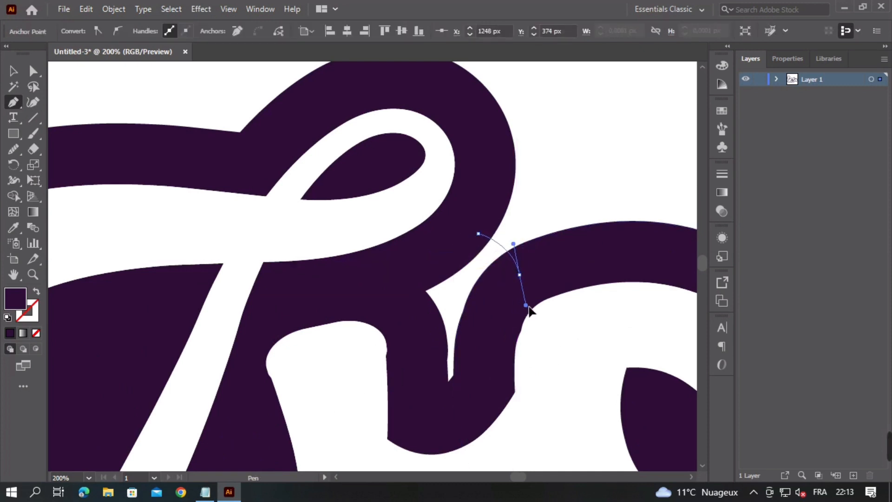
{"action": "left_click_drag", "start_coordinate": [529, 310], "coordinate": [489, 392]}
{"action": "left_click", "coordinate": [485, 397]}
{"action": "left_click", "coordinate": [448, 414]}
{"action": "left_click", "coordinate": [399, 376]}
{"action": "left_click", "coordinate": [396, 282]}
{"action": "mouse_move", "coordinate": [434, 256]}
{"action": "left_mouse_down"}
{"action": "mouse_move", "coordinate": [425, 270]}
{"action": "mouse_move", "coordinate": [434, 255]}
{"action": "left_mouse_up"}
{"action": "left_click", "coordinate": [13, 70]}
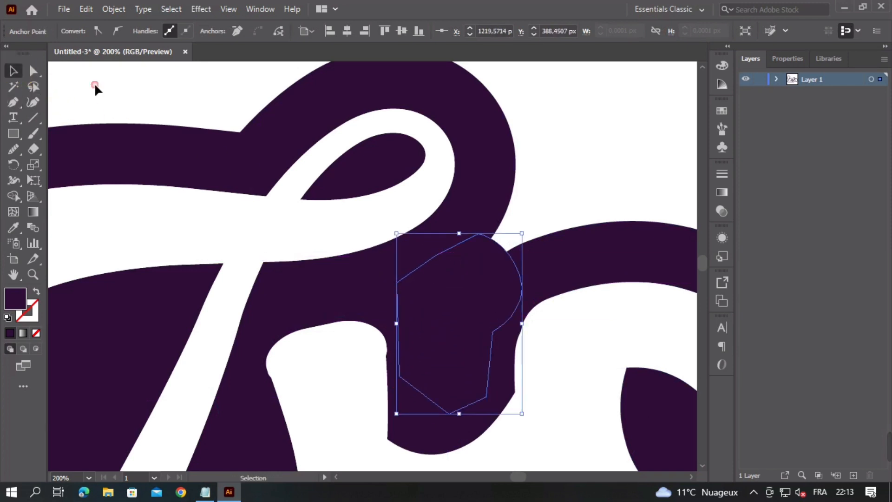
{"action": "left_click", "coordinate": [577, 135]}
Select the whole lettering with its purple outline and gap patches, expand it, and deselect the artwork
{"action": "scroll", "coordinate": [484, 278], "scroll_direction": "down", "scroll_amount": 4}
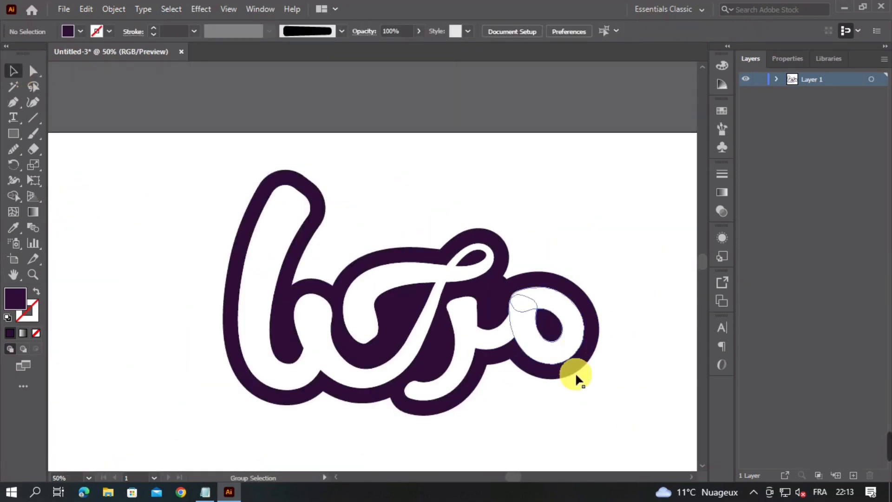
{"action": "scroll", "coordinate": [503, 378], "scroll_direction": "down", "scroll_amount": 1}
{"action": "left_click_drag", "start_coordinate": [446, 349], "coordinate": [431, 293]}
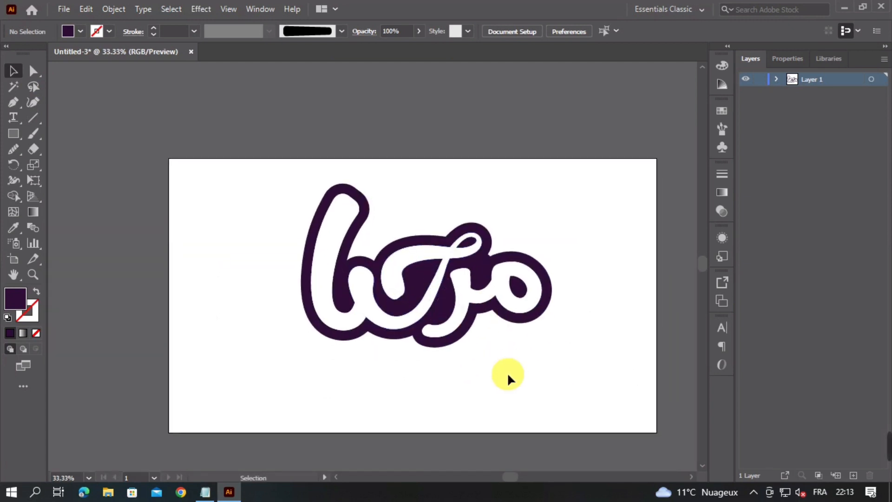
{"action": "left_click_drag", "start_coordinate": [562, 167], "coordinate": [269, 367]}
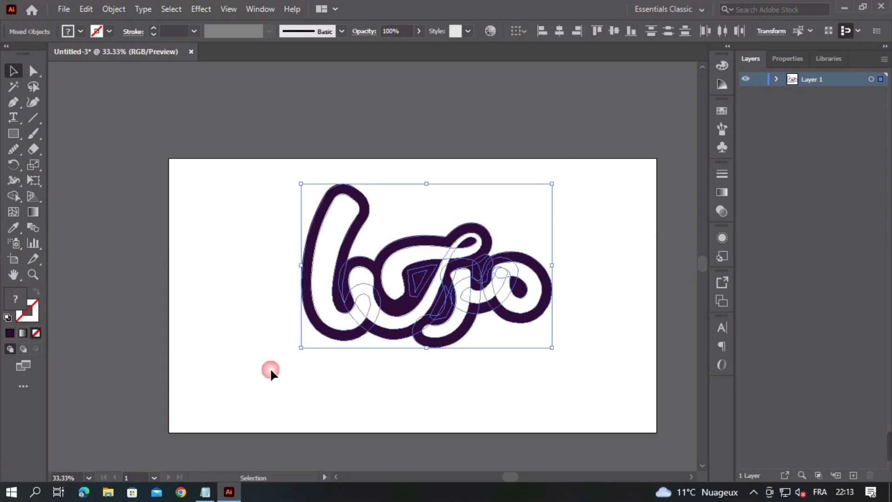
{"action": "left_click", "coordinate": [108, 12]}
{"action": "left_click", "coordinate": [186, 160]}
{"action": "left_click", "coordinate": [225, 295]}
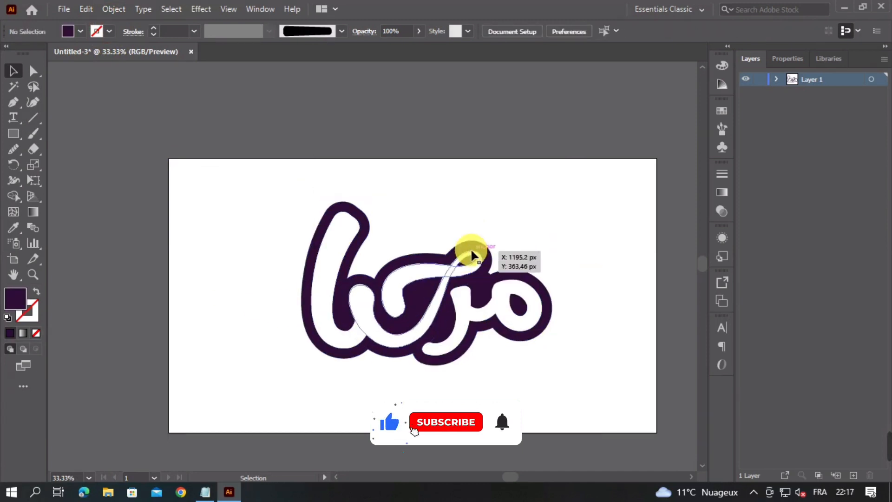
Choose the Pen tool and set its fill to bright blue 00B7FF, copying the hex code from the Notepad document
{"action": "scroll", "coordinate": [468, 243], "scroll_direction": "up", "scroll_amount": 2}
{"action": "scroll", "coordinate": [464, 249], "scroll_direction": "down", "scroll_amount": 2}
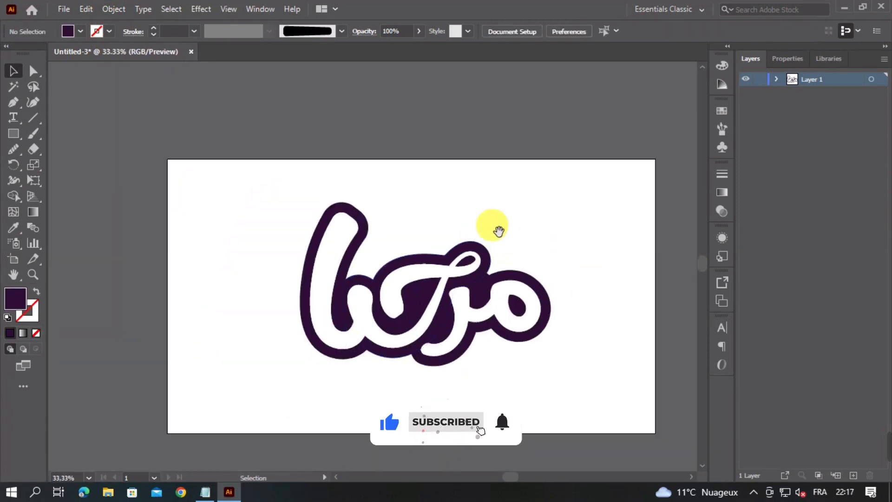
{"action": "left_click_drag", "start_coordinate": [494, 229], "coordinate": [464, 201]}
{"action": "scroll", "coordinate": [487, 225], "scroll_direction": "up", "scroll_amount": 1}
{"action": "left_click_drag", "start_coordinate": [354, 201], "coordinate": [383, 186]}
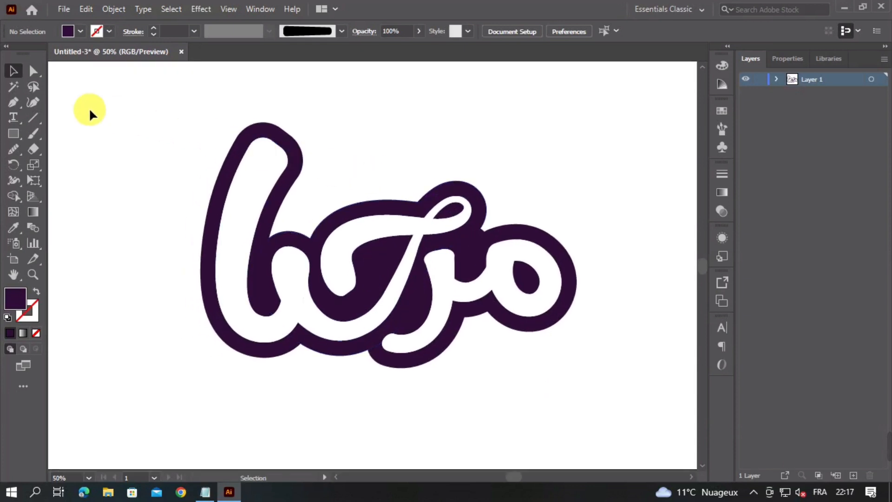
{"action": "left_click", "coordinate": [12, 101]}
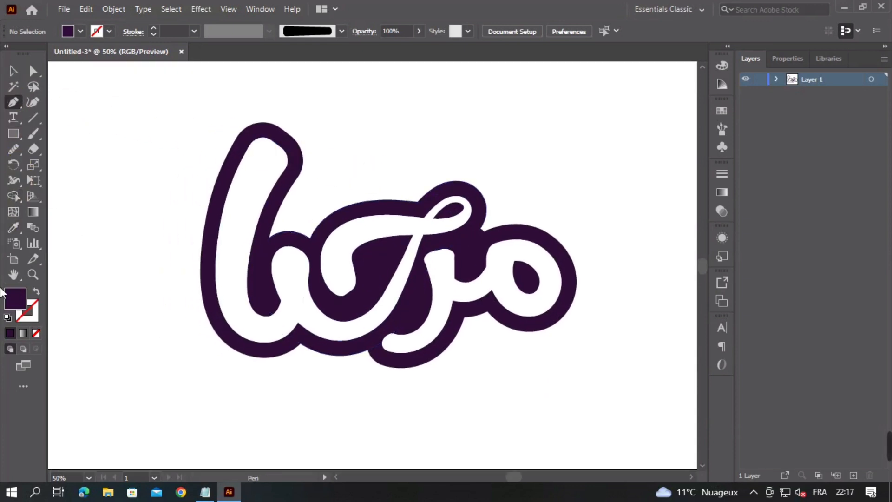
{"action": "double_click", "coordinate": [15, 309]}
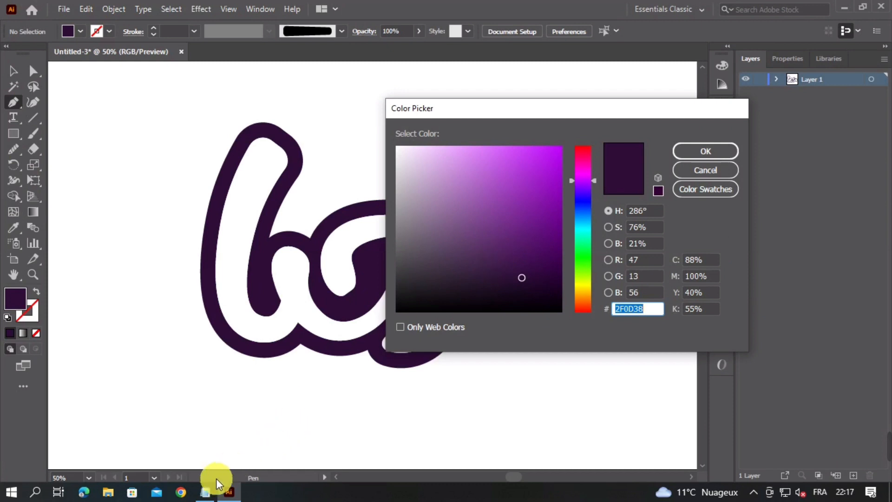
{"action": "left_click", "coordinate": [204, 491]}
{"action": "left_click", "coordinate": [144, 170]}
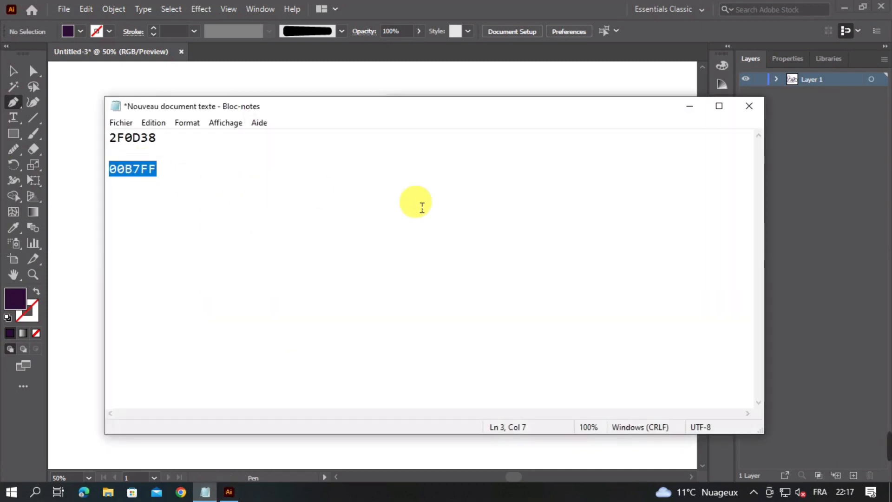
{"action": "left_click", "coordinate": [689, 106]}
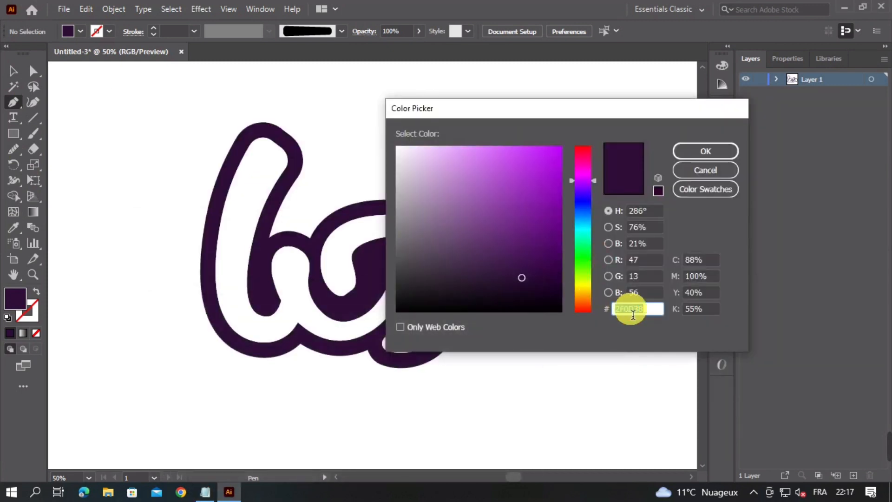
{"action": "type", "text": "00B7FF"}
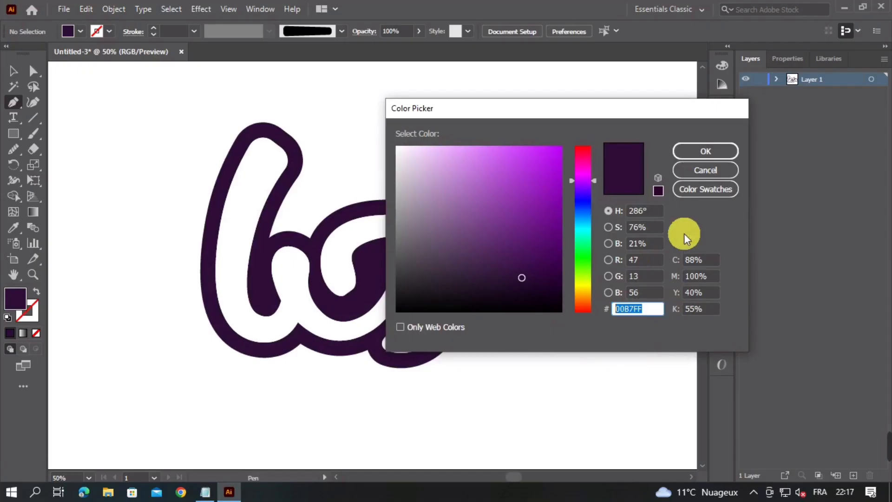
{"action": "left_click", "coordinate": [864, 87]}
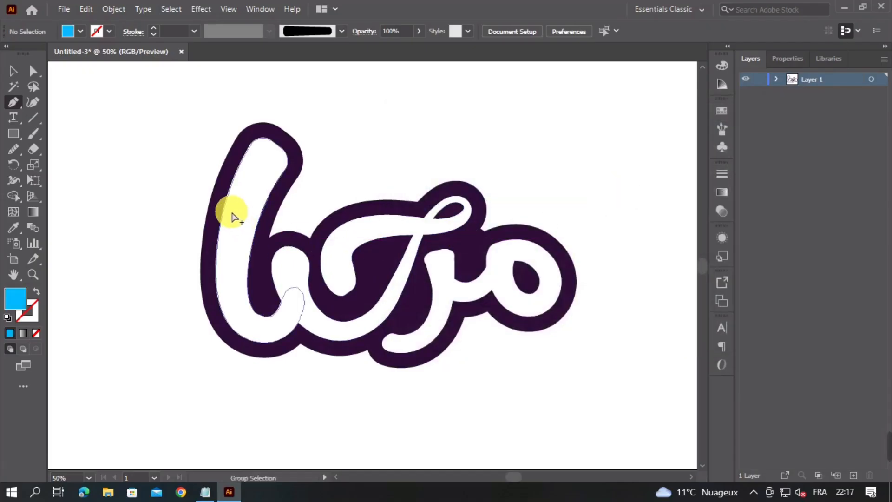
Draw a closed four-point blue strip across the upper part of the tall letter, tapering towards its right end
{"action": "scroll", "coordinate": [233, 213], "scroll_direction": "up", "scroll_amount": 1}
{"action": "scroll", "coordinate": [237, 195], "scroll_direction": "up", "scroll_amount": 2}
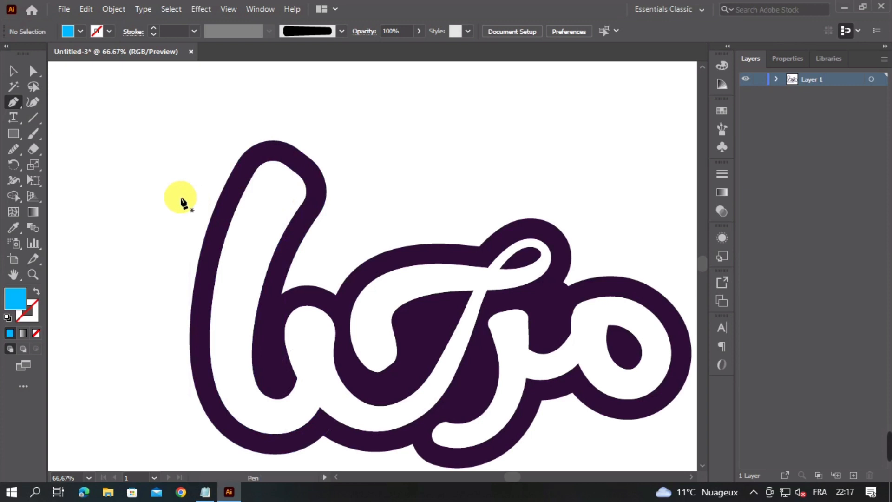
{"action": "left_click", "coordinate": [172, 188]}
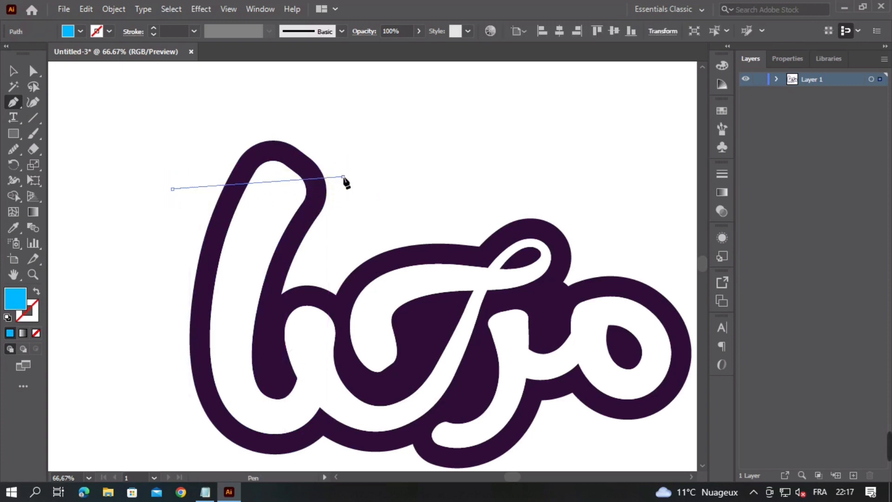
{"action": "left_click_drag", "start_coordinate": [342, 176], "coordinate": [41, 111]}
{"action": "key", "text": "v"}
{"action": "left_click_drag", "start_coordinate": [308, 184], "coordinate": [287, 185]}
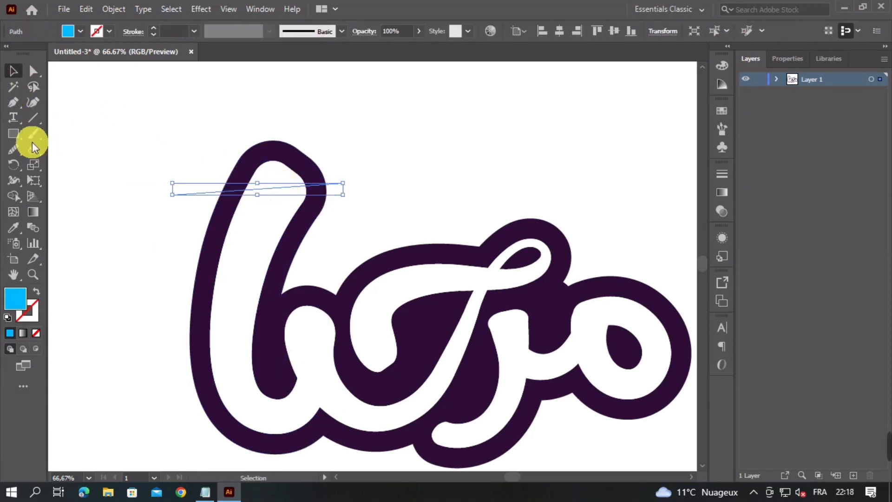
{"action": "left_click", "coordinate": [14, 106]}
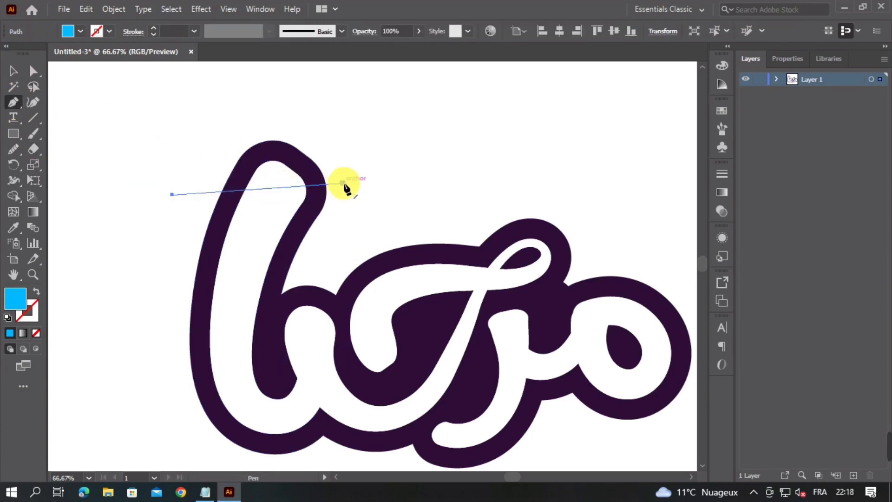
{"action": "left_click_drag", "start_coordinate": [343, 183], "coordinate": [173, 235]}
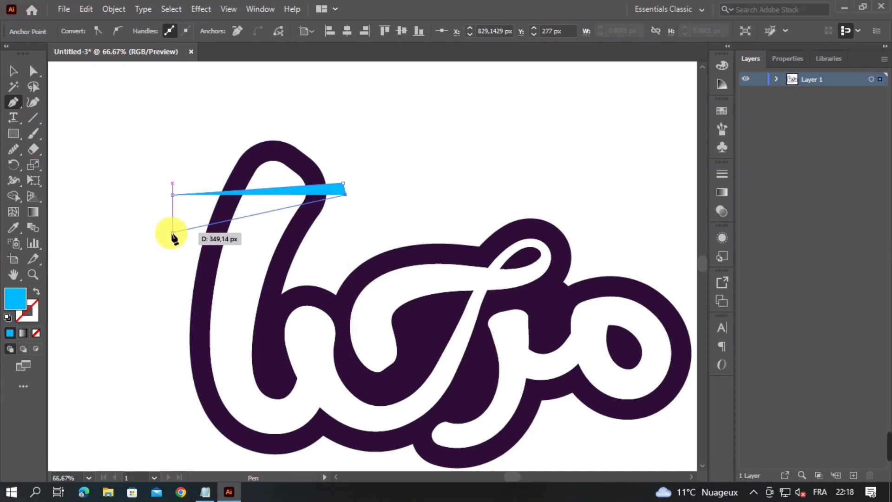
{"action": "left_click", "coordinate": [172, 229]}
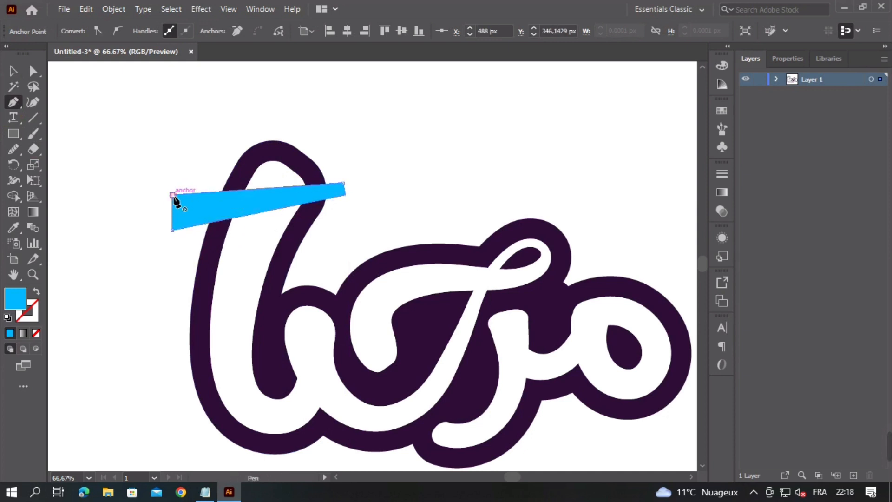
{"action": "left_click", "coordinate": [13, 71]}
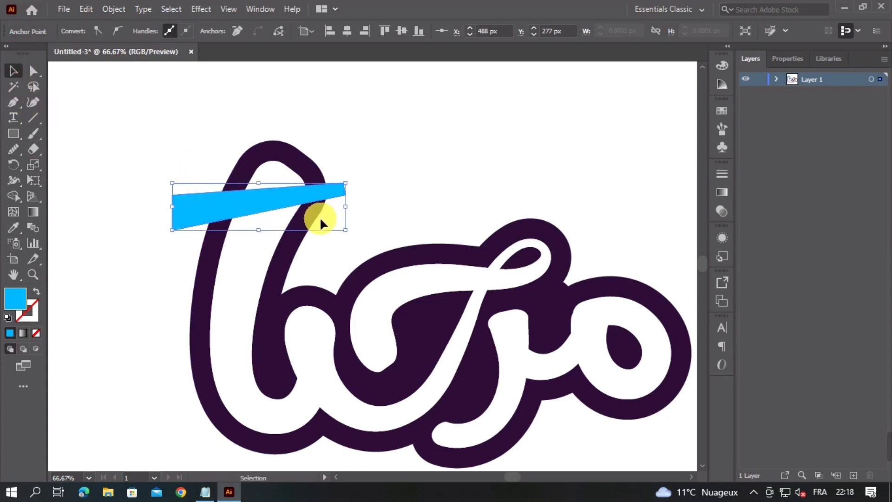
Duplicate the blue strip below the original, rotate the copy about 8°, and move it up close beneath the first strip
{"action": "left_click", "coordinate": [259, 206]}
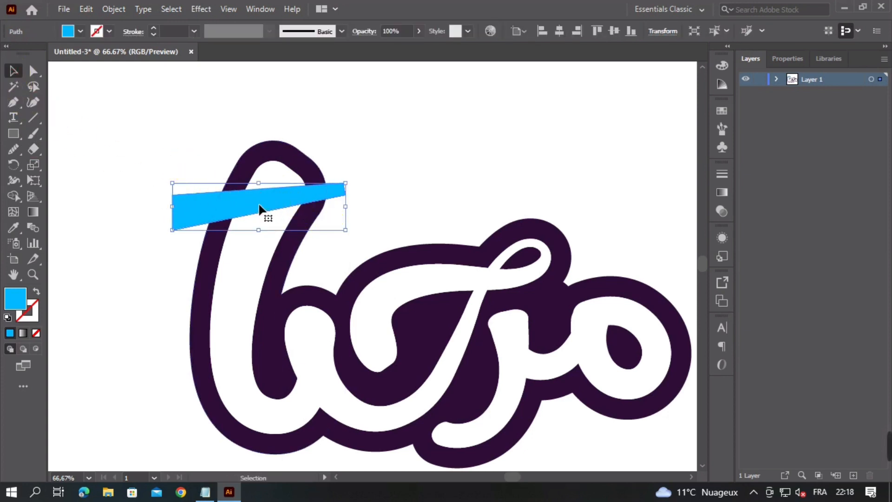
{"action": "left_click_drag", "start_coordinate": [245, 207], "coordinate": [247, 249]}
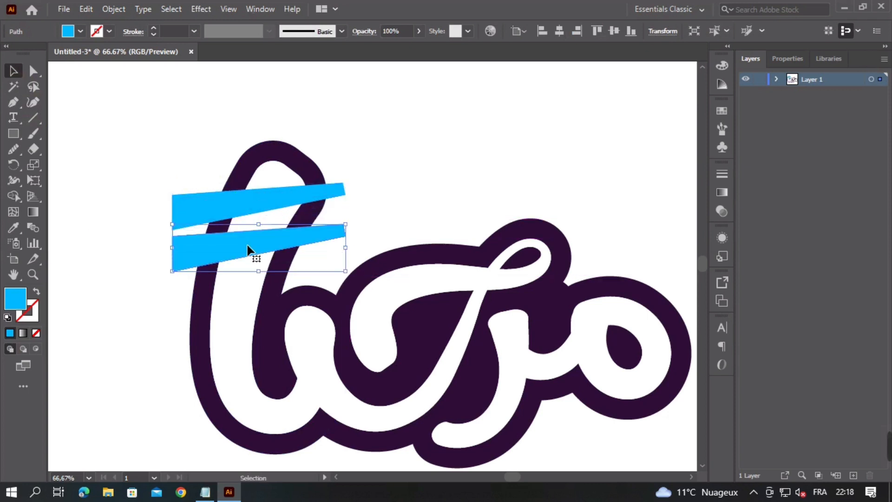
{"action": "left_click_drag", "start_coordinate": [355, 247], "coordinate": [349, 235]}
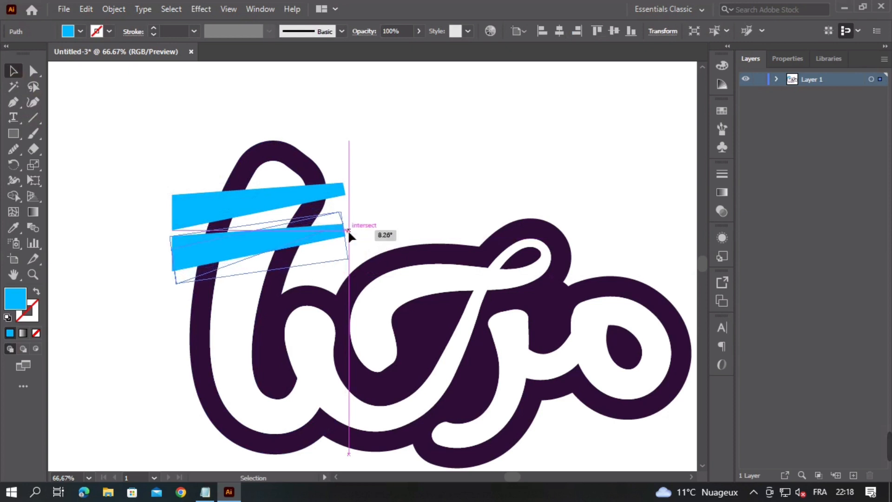
{"action": "left_click_drag", "start_coordinate": [289, 235], "coordinate": [289, 219]}
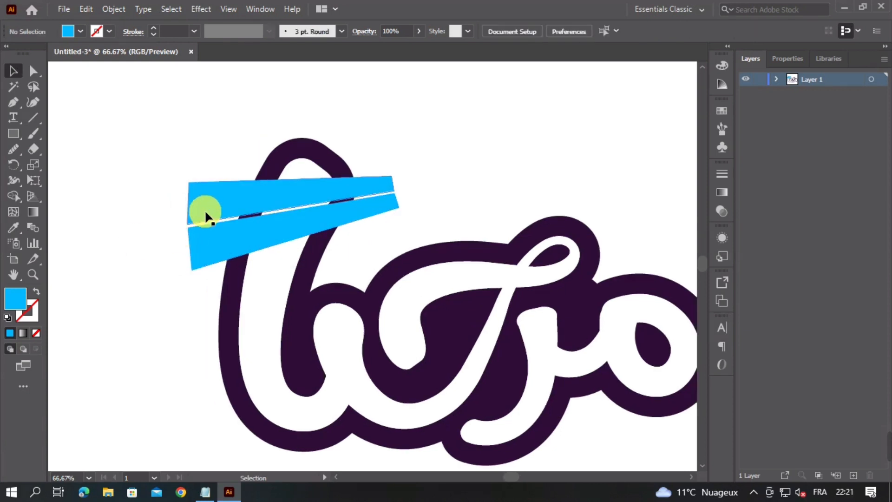
Select both blue strips, copy them, and paste the copies in back of the originals
{"action": "left_click", "coordinate": [209, 221]}
{"action": "left_click", "coordinate": [217, 250], "text": "shift"}
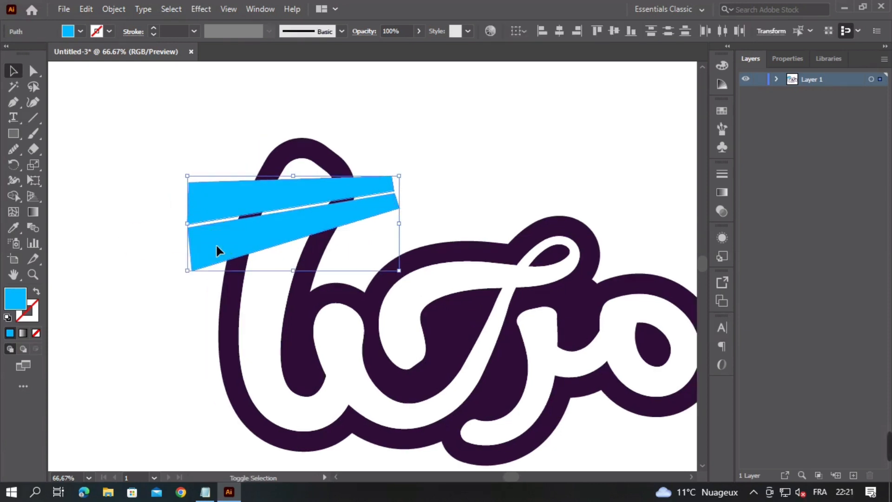
{"action": "left_click", "coordinate": [118, 14]}
{"action": "left_click", "coordinate": [185, 159]}
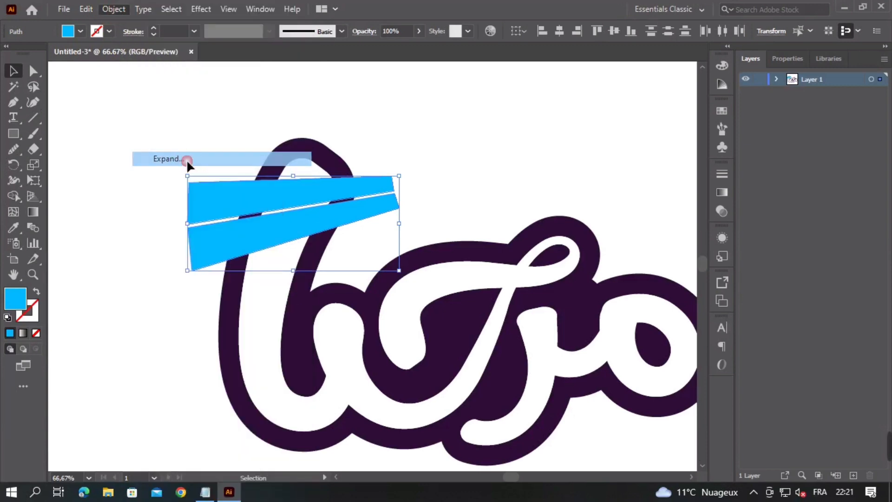
{"action": "left_click", "coordinate": [82, 13]}
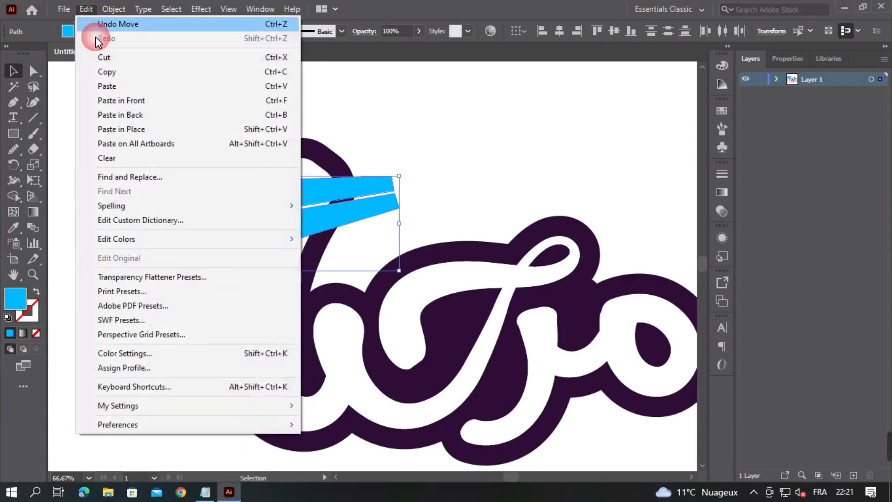
{"action": "left_click", "coordinate": [104, 72]}
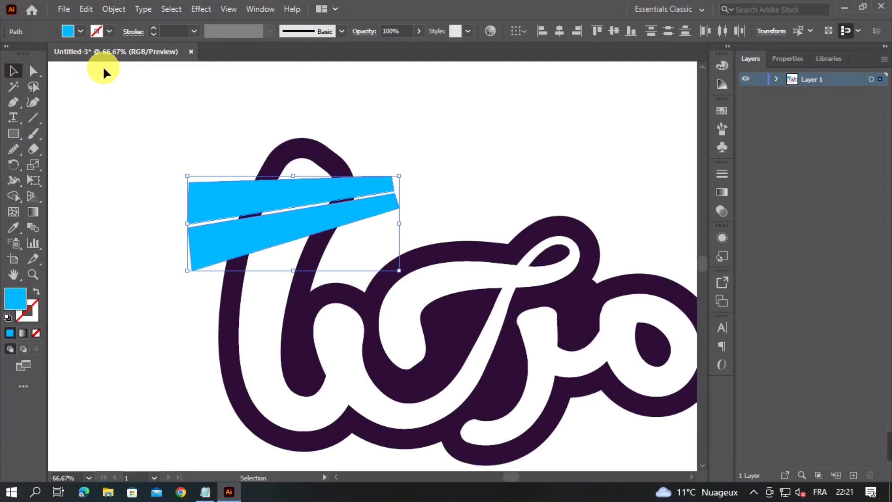
{"action": "left_click", "coordinate": [88, 8]}
{"action": "left_click", "coordinate": [141, 114]}
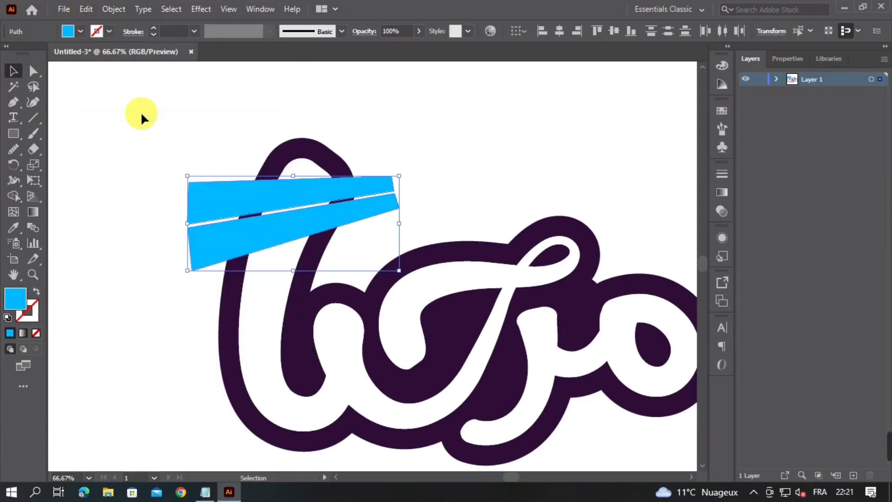
Offset the paths of the pasted strip copies by 20 px with round joins
{"action": "left_click", "coordinate": [111, 9]}
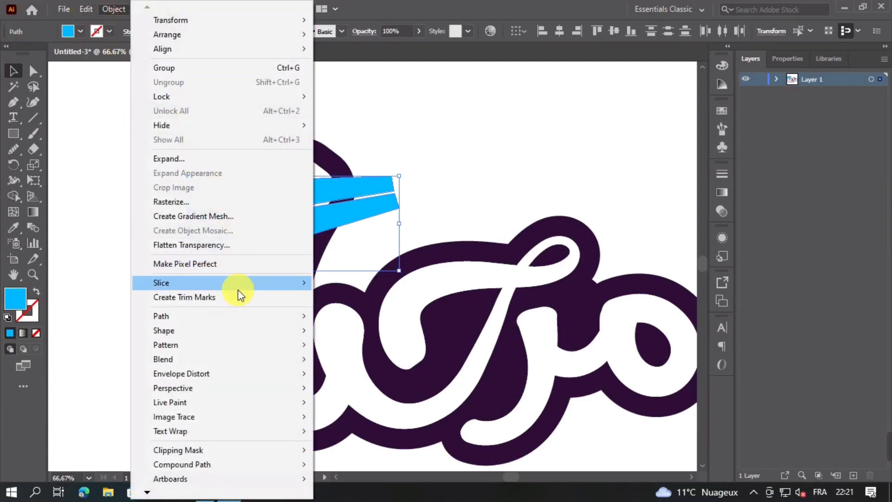
{"action": "mouse_move", "coordinate": [241, 315]}
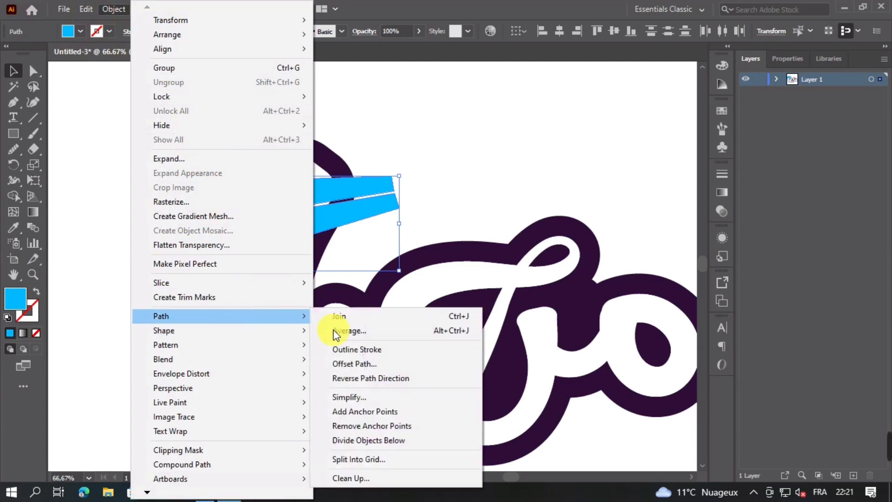
{"action": "left_click", "coordinate": [367, 364]}
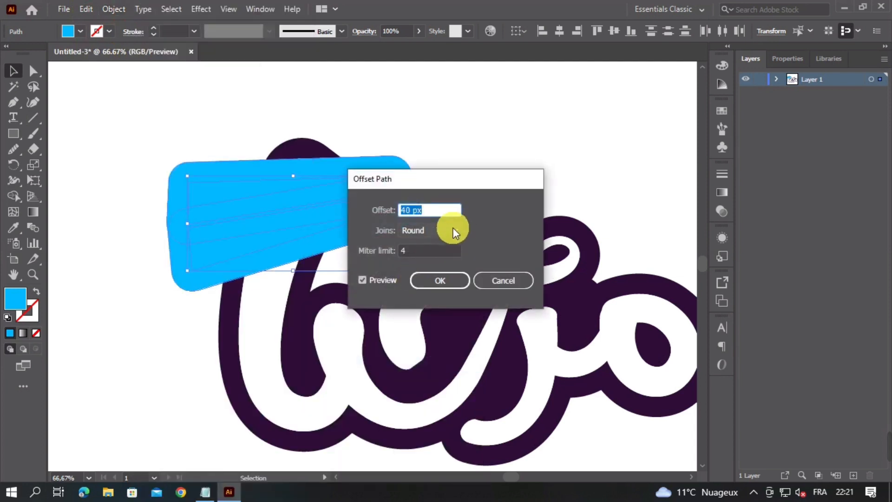
{"action": "type", "text": "20"}
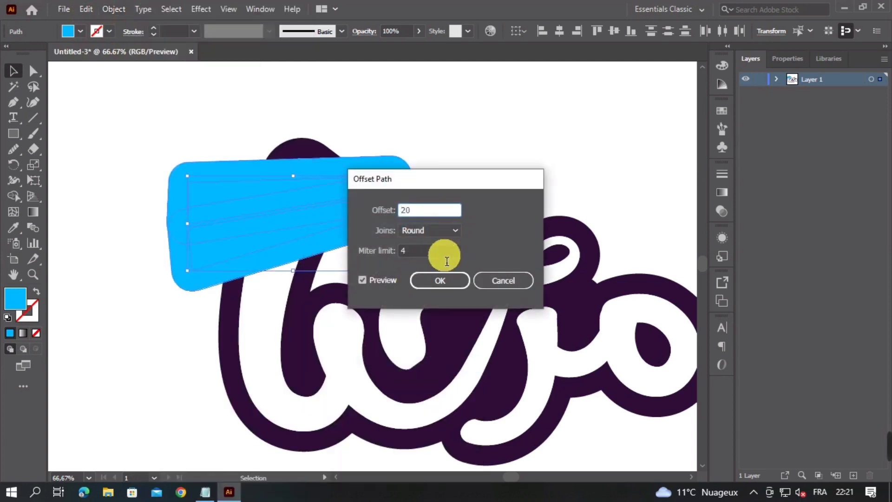
{"action": "left_click", "coordinate": [439, 281]}
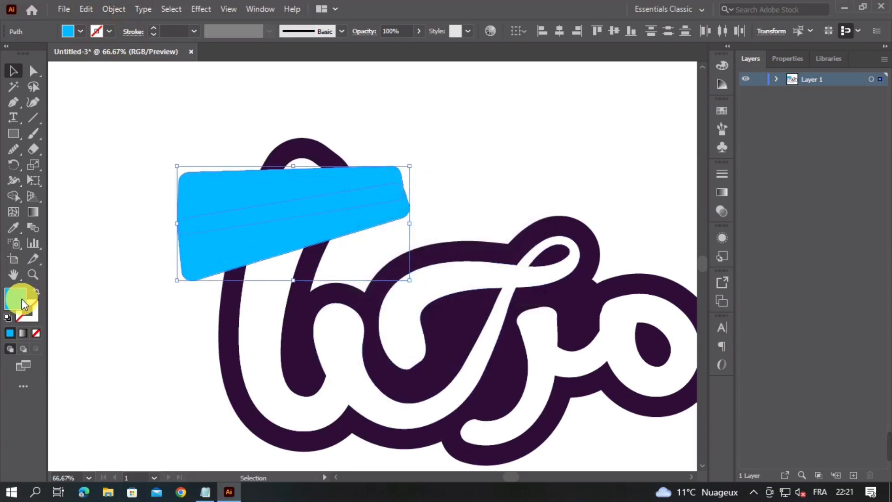
Fill the offset shapes with the dark purple sampled from the lettering's outline, and deselect them
{"action": "left_click", "coordinate": [17, 233]}
{"action": "left_click", "coordinate": [229, 317]}
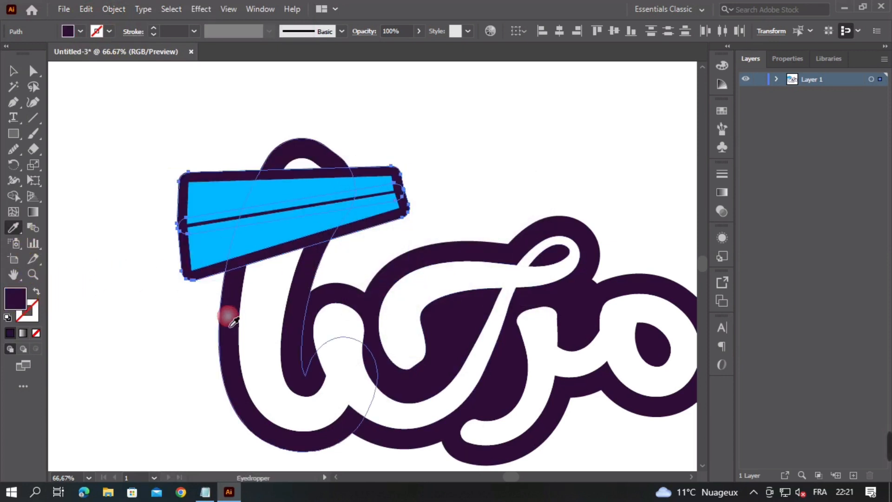
{"action": "left_click", "coordinate": [18, 75]}
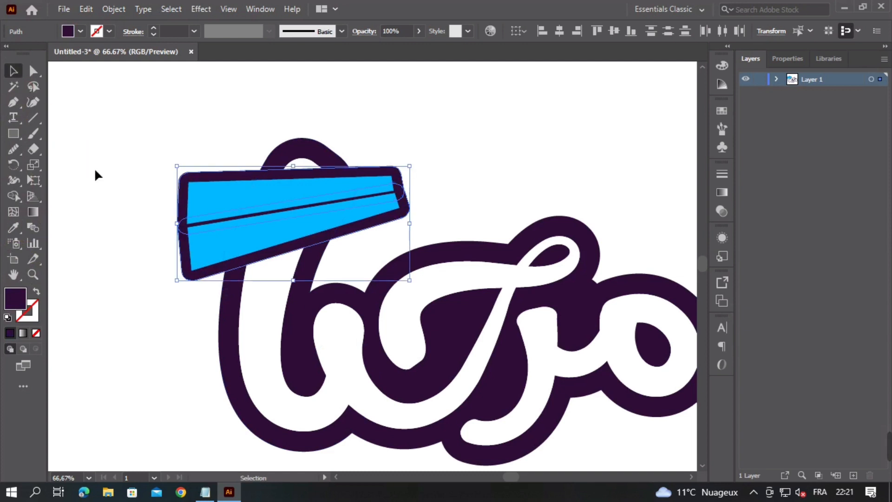
{"action": "left_click", "coordinate": [96, 175]}
Draw a closed three-point purple patch with the Pen tool, bridging the strips' upper-left outline corner and the top of the tall letter
{"action": "key", "text": "ctrl+minus"}
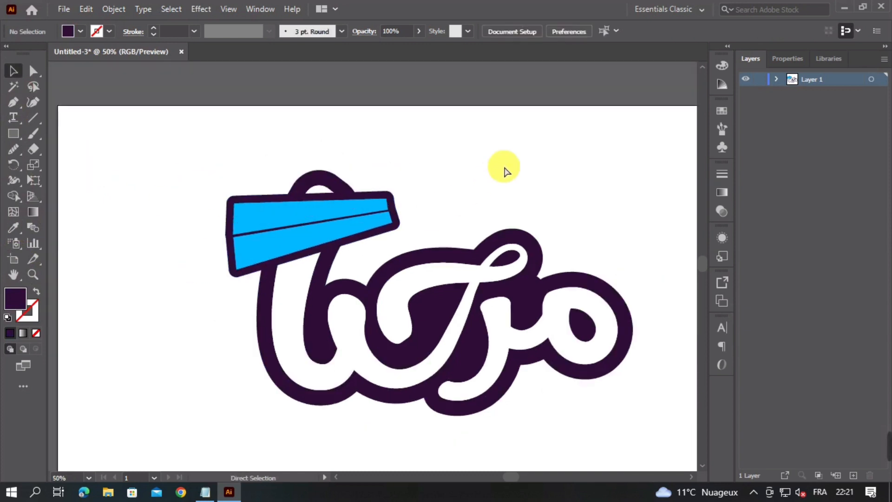
{"action": "key", "text": "ctrl+plus"}
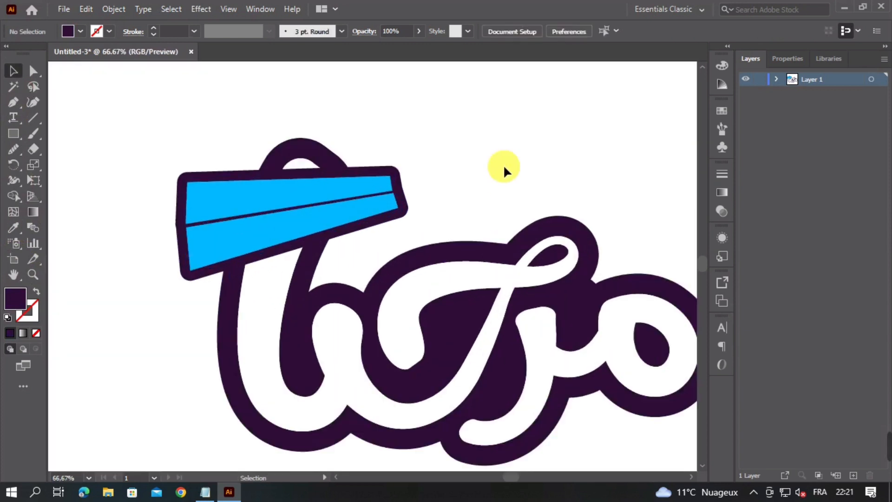
{"action": "left_click_drag", "start_coordinate": [329, 169], "coordinate": [323, 210]}
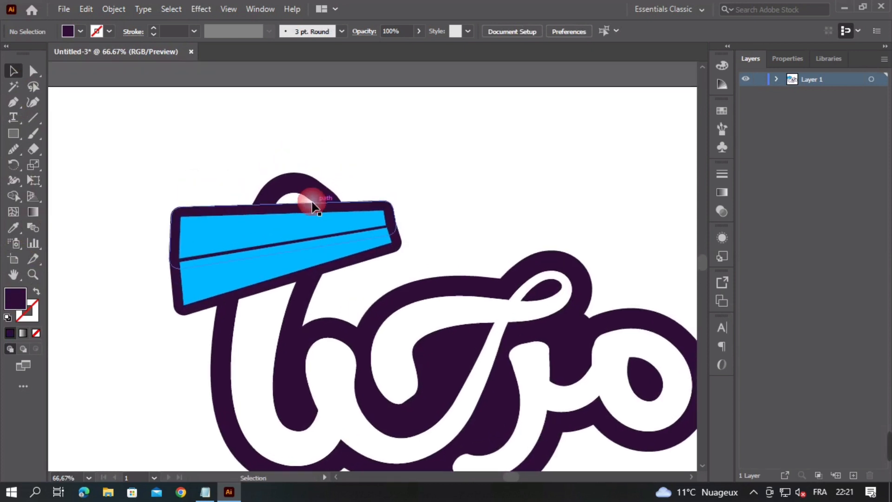
{"action": "scroll", "coordinate": [274, 227], "scroll_direction": "up", "scroll_amount": 1}
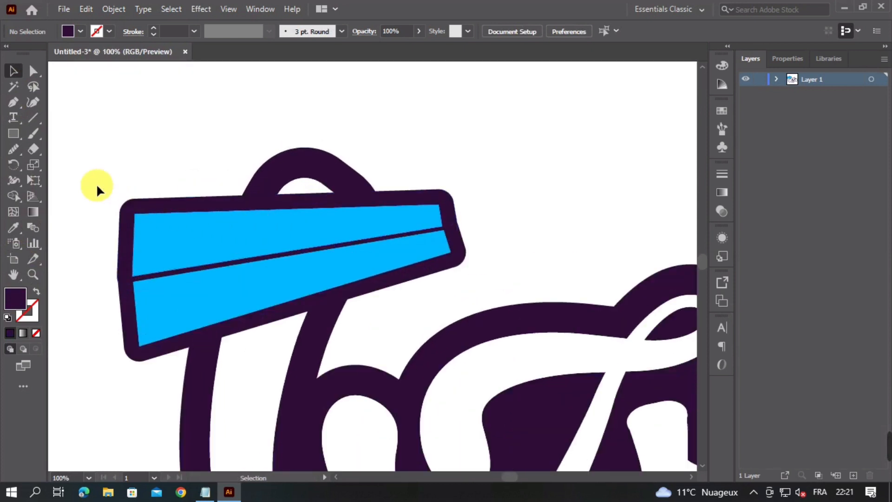
{"action": "left_click", "coordinate": [21, 107]}
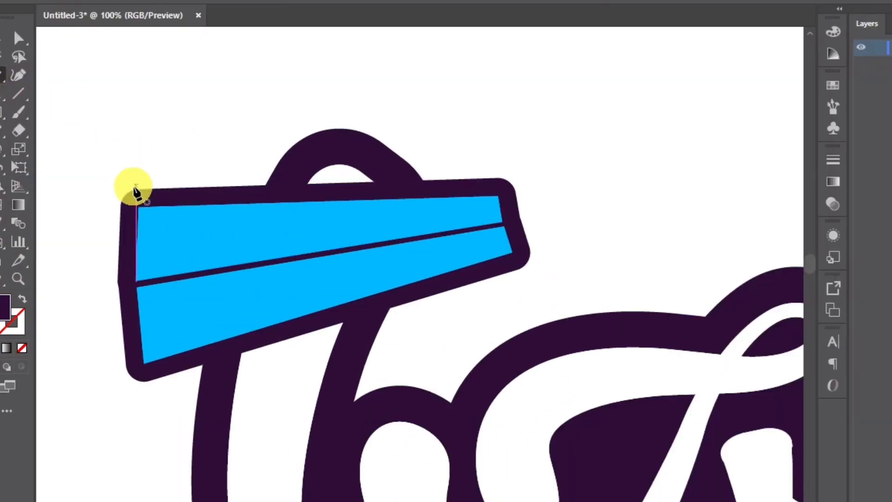
{"action": "left_click", "coordinate": [129, 191]}
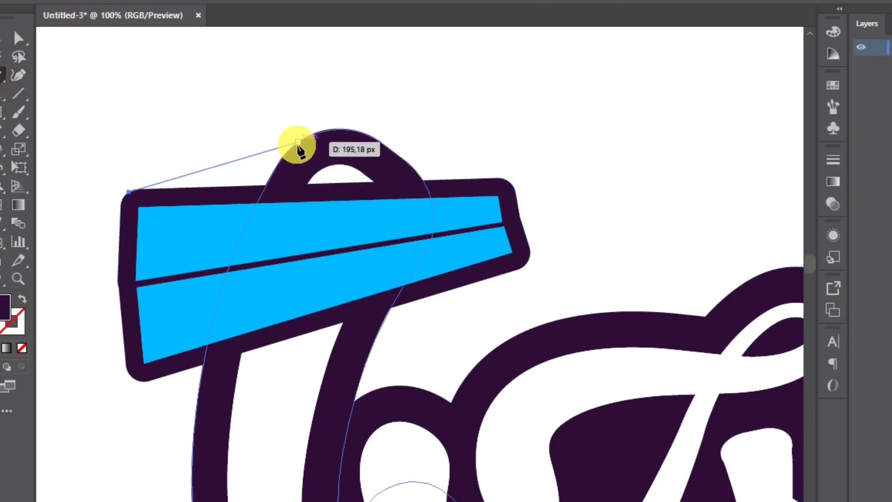
{"action": "left_click", "coordinate": [308, 141]}
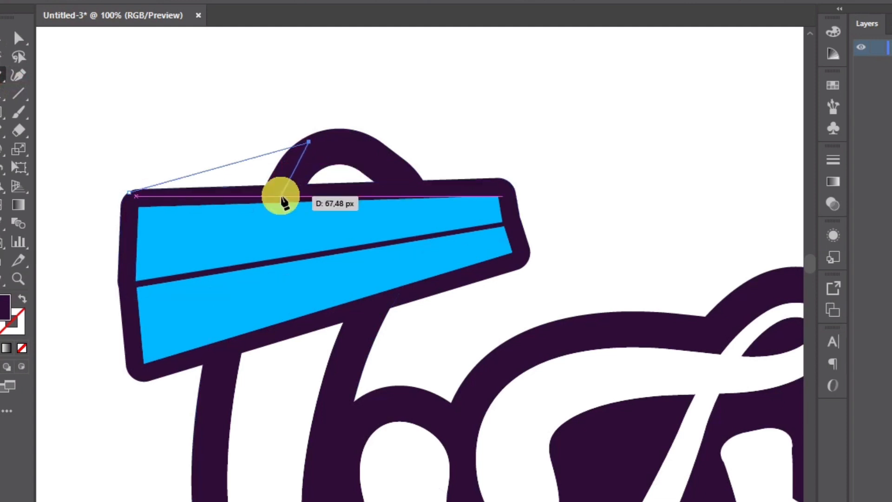
{"action": "left_click", "coordinate": [278, 196]}
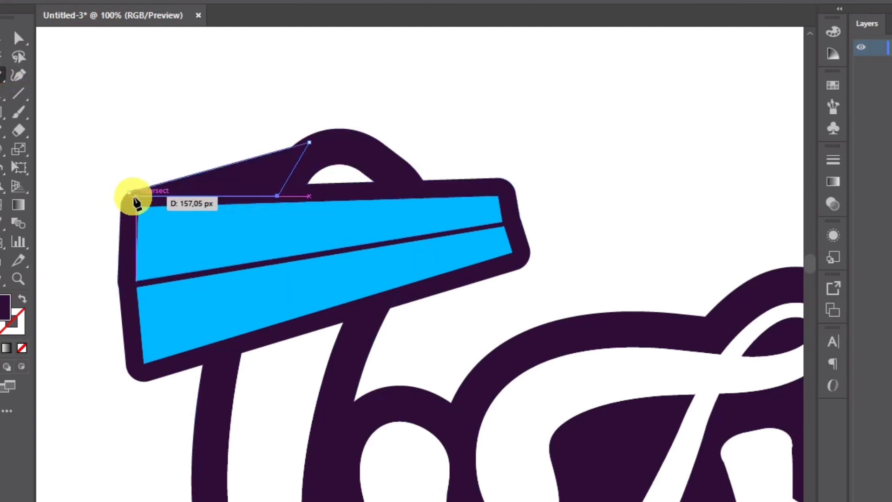
{"action": "left_click", "coordinate": [129, 193]}
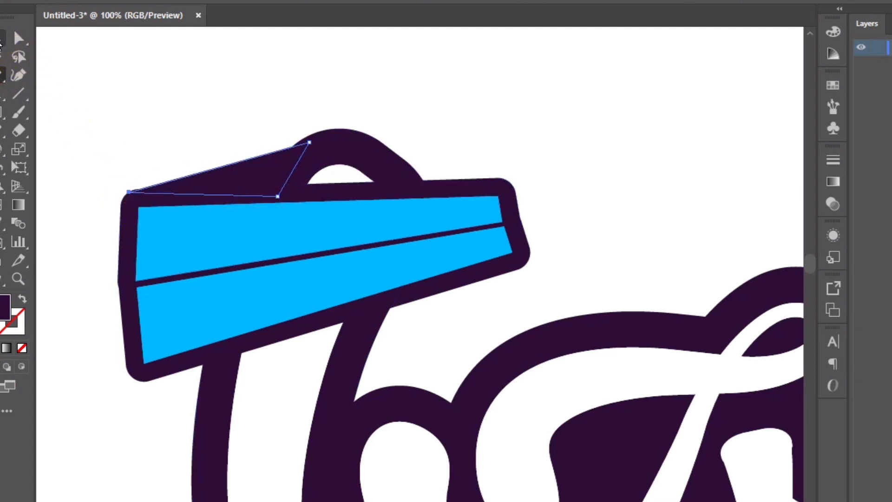
{"action": "left_click", "coordinate": [13, 71]}
{"action": "left_click", "coordinate": [55, 70]}
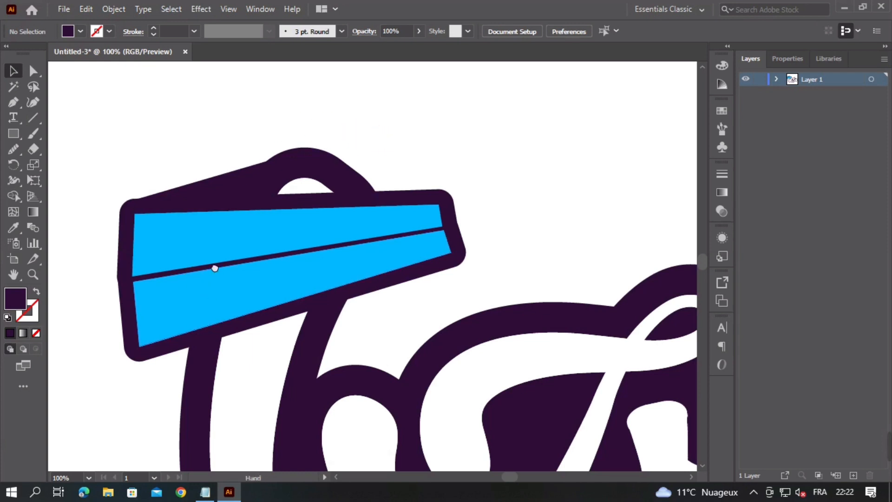
Draw a closed three-point purple patch filling the gap between the strips' lower-left outline corner and the tall letter's stem
{"action": "scroll", "coordinate": [216, 265], "scroll_direction": "up", "scroll_amount": 2}
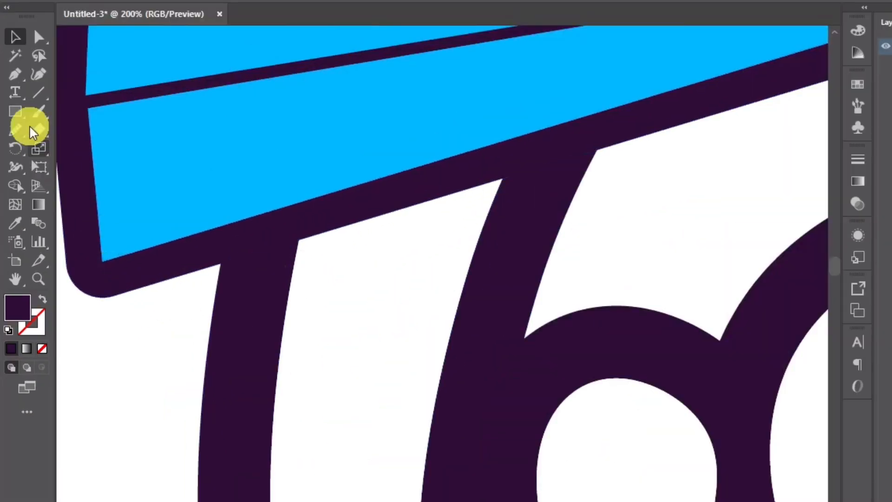
{"action": "left_click", "coordinate": [13, 102]}
{"action": "scroll", "coordinate": [189, 263], "scroll_direction": "down", "scroll_amount": 1}
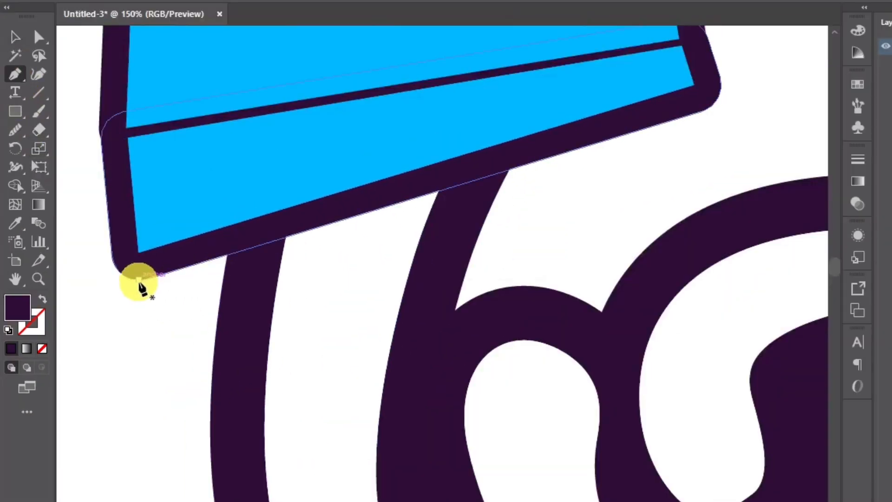
{"action": "left_click_drag", "start_coordinate": [123, 275], "coordinate": [222, 290]}
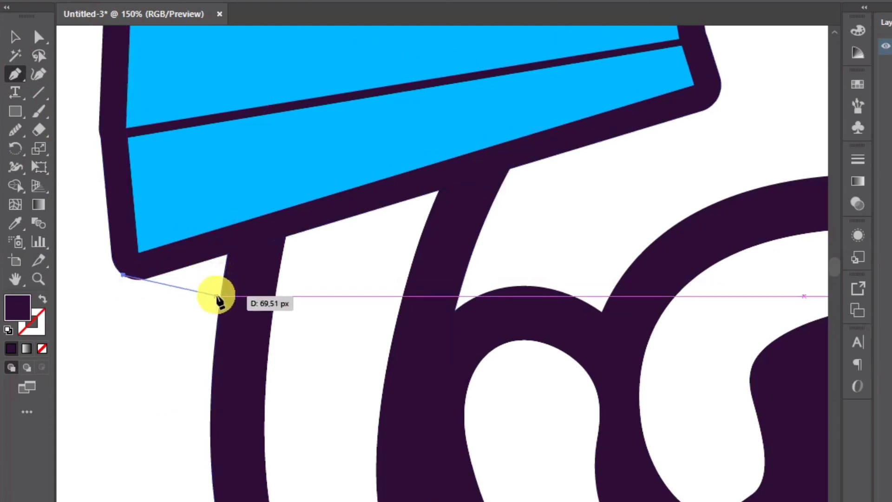
{"action": "key", "text": "ctrl+z"}
{"action": "left_click_drag", "start_coordinate": [139, 280], "coordinate": [235, 235]}
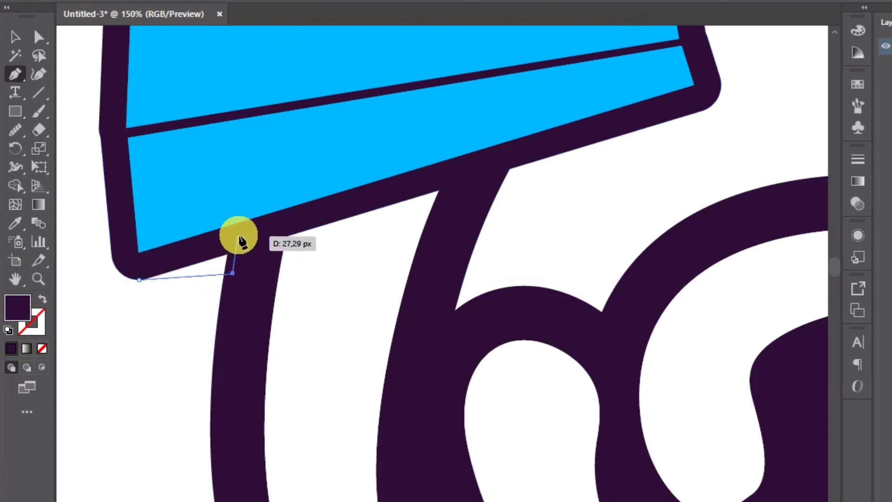
{"action": "left_click", "coordinate": [154, 265]}
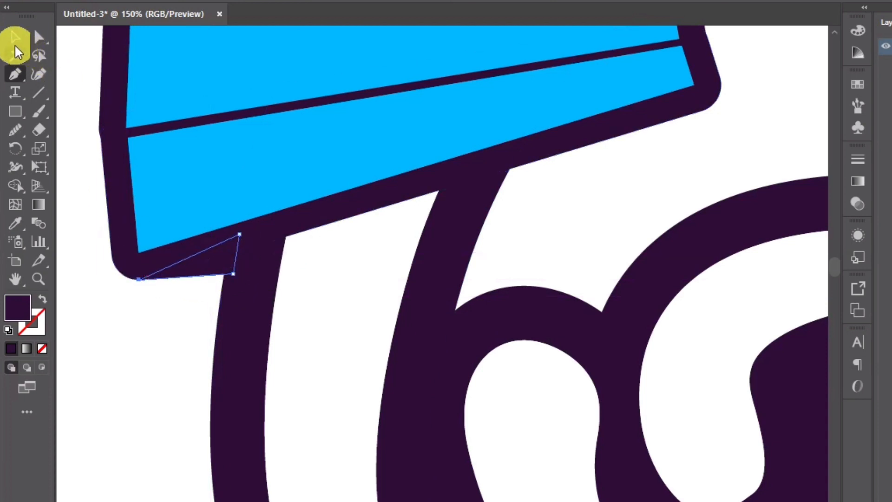
{"action": "left_click", "coordinate": [15, 37]}
{"action": "left_click", "coordinate": [446, 263]}
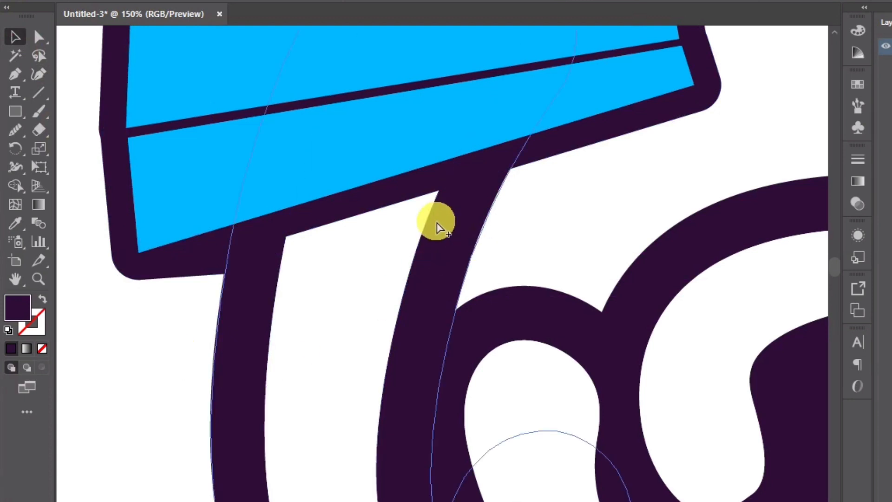
Draw a small circle with the Ellipse tool in the empty area below the tall letter
{"action": "scroll", "coordinate": [446, 263], "scroll_direction": "down", "scroll_amount": 2}
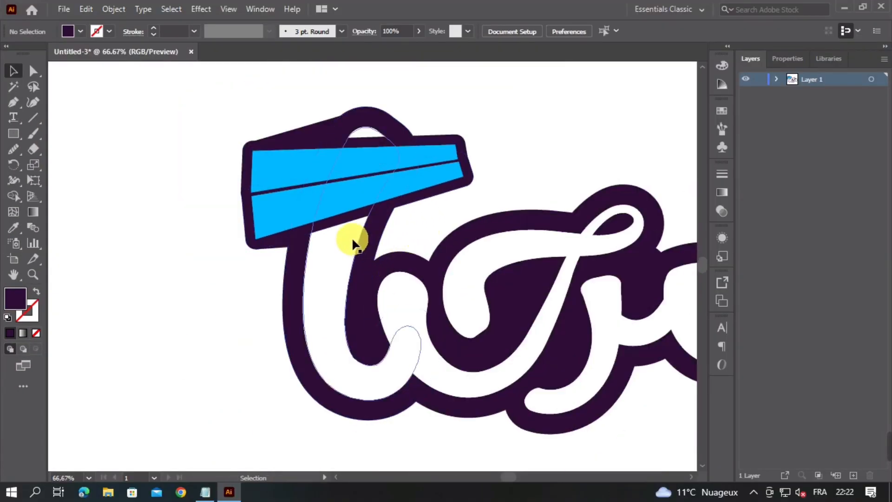
{"action": "scroll", "coordinate": [408, 216], "scroll_direction": "down", "scroll_amount": 2}
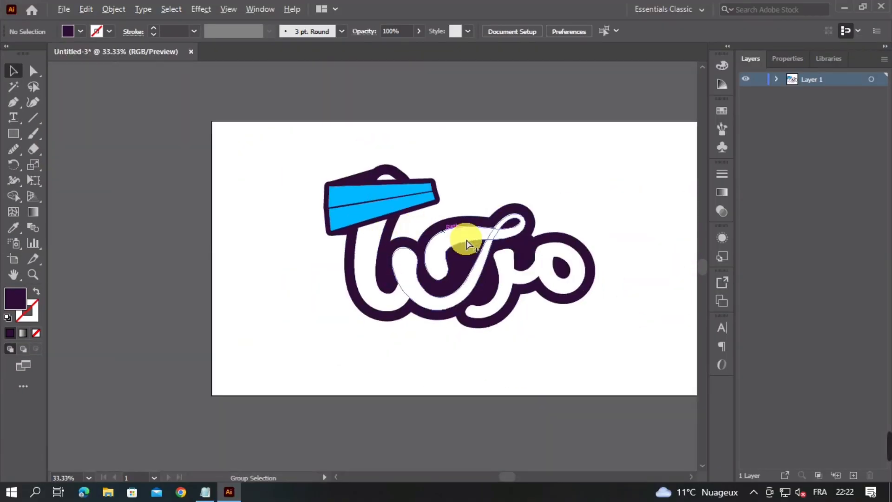
{"action": "scroll", "coordinate": [446, 223], "scroll_direction": "right", "scroll_amount": 3}
{"action": "scroll", "coordinate": [265, 316], "scroll_direction": "up", "scroll_amount": 1}
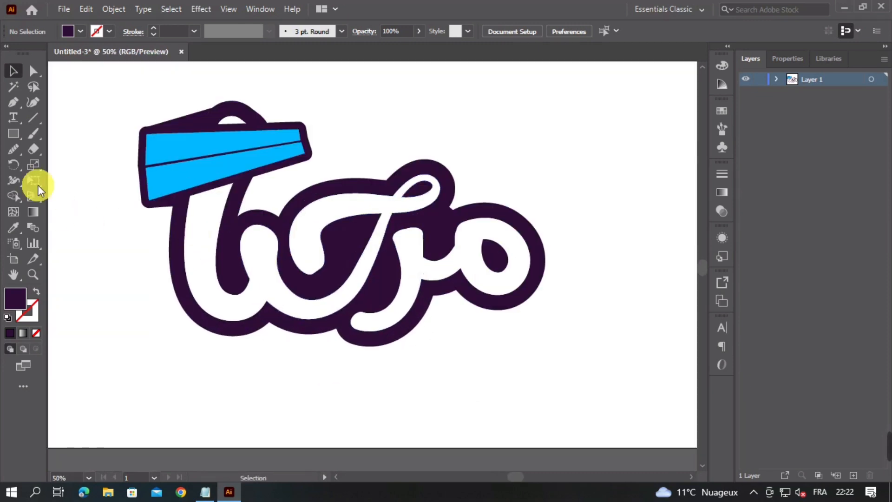
{"action": "left_click", "coordinate": [18, 135]}
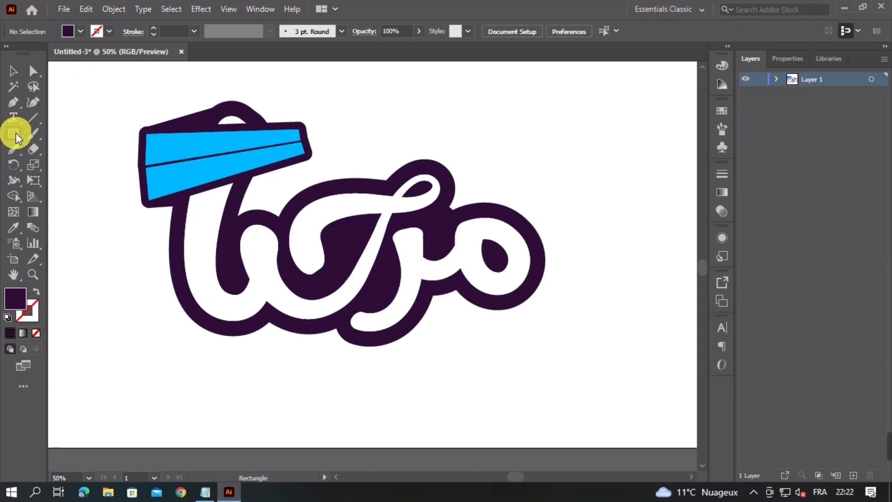
{"action": "left_click_drag", "start_coordinate": [16, 133], "coordinate": [60, 164]}
{"action": "mouse_move", "coordinate": [212, 370]}
{"action": "left_mouse_down"}
{"action": "mouse_move", "coordinate": [261, 403]}
{"action": "mouse_move", "coordinate": [255, 391]}
{"action": "left_mouse_up"}
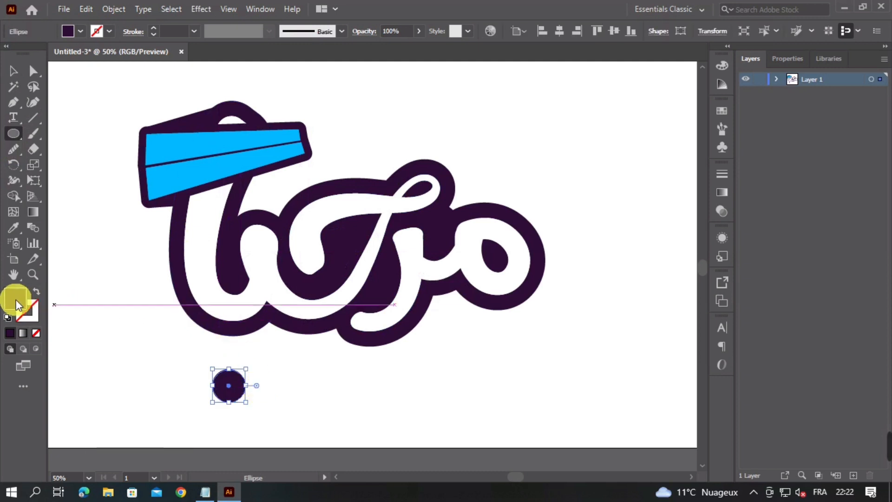
Fill the small circle with the bright blue sampled from the strips
{"action": "left_click", "coordinate": [13, 226]}
{"action": "left_click", "coordinate": [182, 156]}
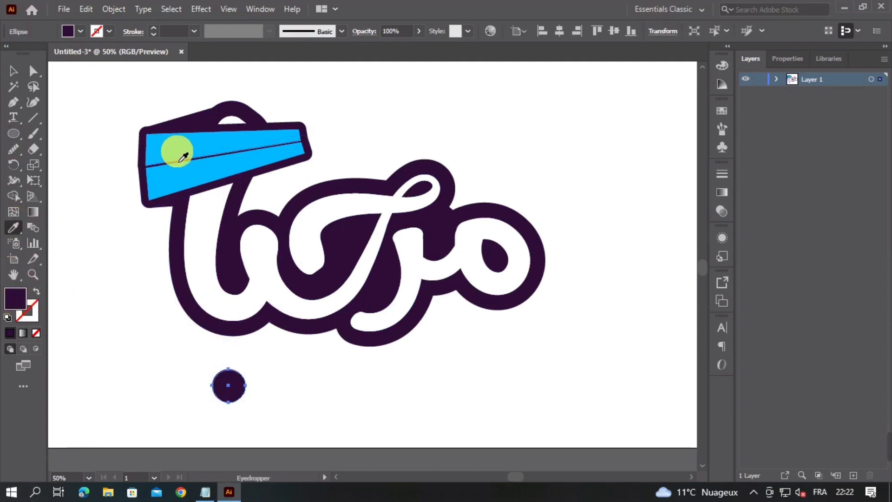
{"action": "left_click", "coordinate": [14, 71]}
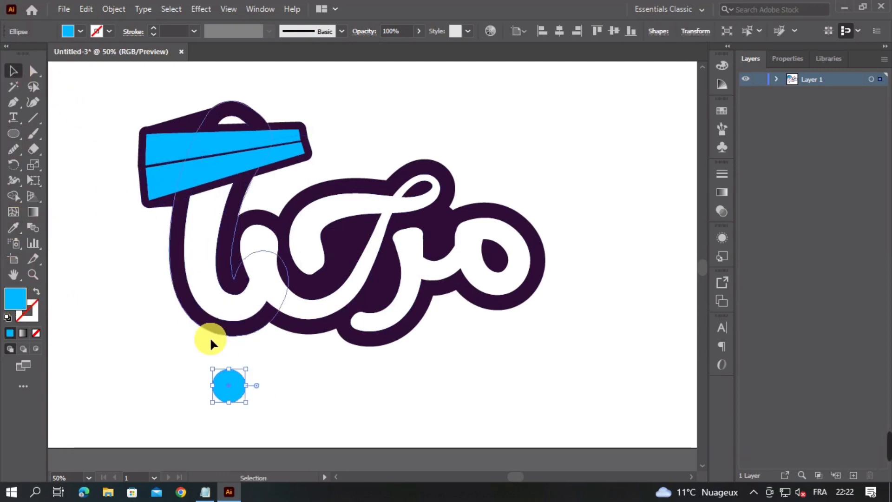
Place the blue circle just beneath the lettering's lower outline, under the junction beside the tall letter, and nudge it up and left
{"action": "left_click_drag", "start_coordinate": [240, 388], "coordinate": [279, 343]}
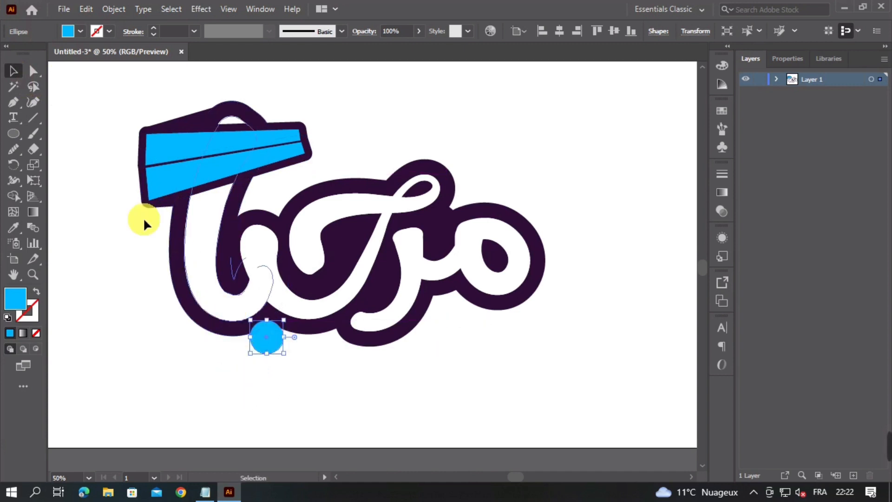
{"action": "left_click", "coordinate": [96, 137]}
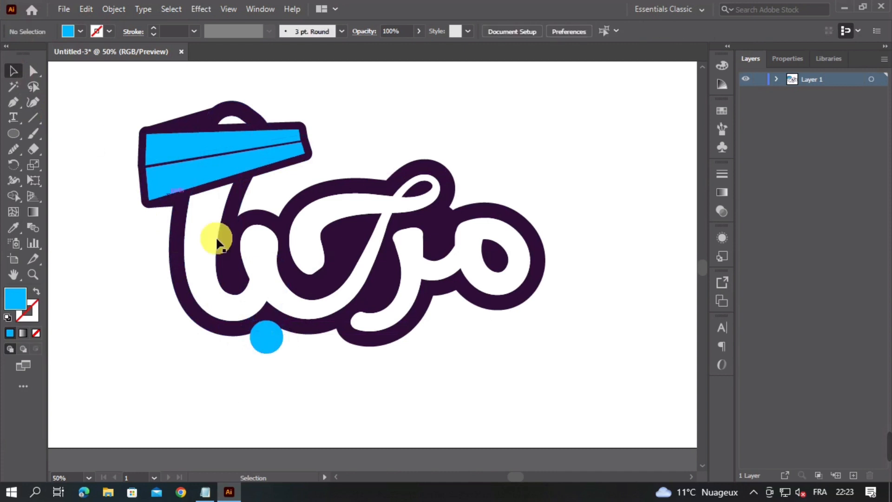
{"action": "mouse_move", "coordinate": [282, 338]}
{"action": "left_mouse_down"}
{"action": "mouse_move", "coordinate": [353, 216]}
{"action": "mouse_move", "coordinate": [270, 345]}
{"action": "left_mouse_up"}
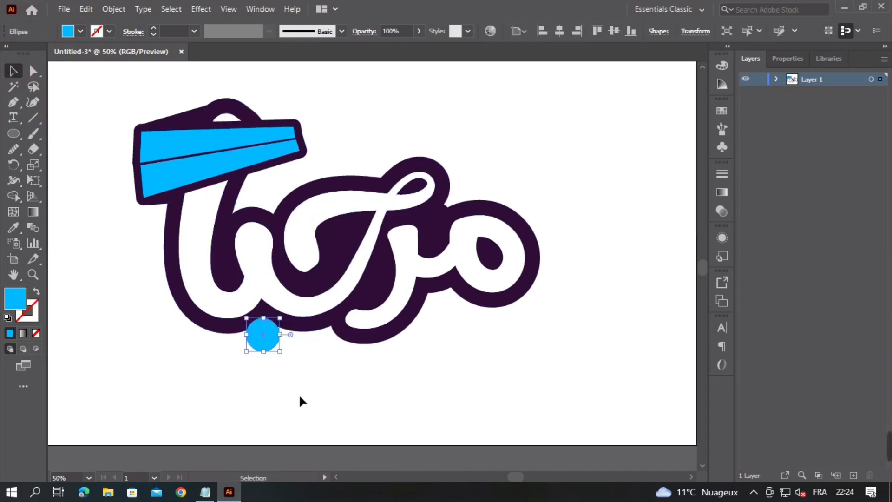
{"action": "left_click", "coordinate": [301, 379]}
{"action": "left_click", "coordinate": [274, 343]}
{"action": "key", "text": "Up"}
{"action": "key", "text": "Left"}
{"action": "key", "text": "Up"}
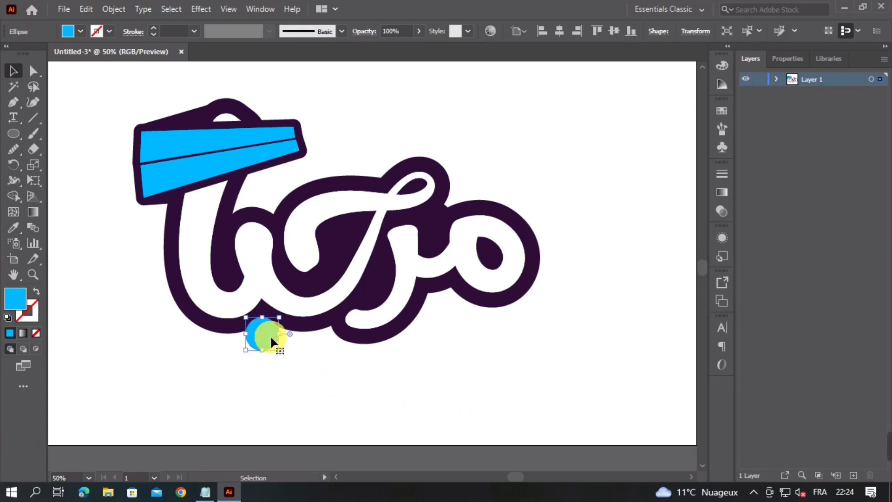
Duplicate the blue circle with an offset of about 15 px right and down, and stack the copy beneath the original
{"action": "left_click", "coordinate": [269, 339]}
{"action": "left_click_drag", "start_coordinate": [268, 344], "coordinate": [275, 349]}
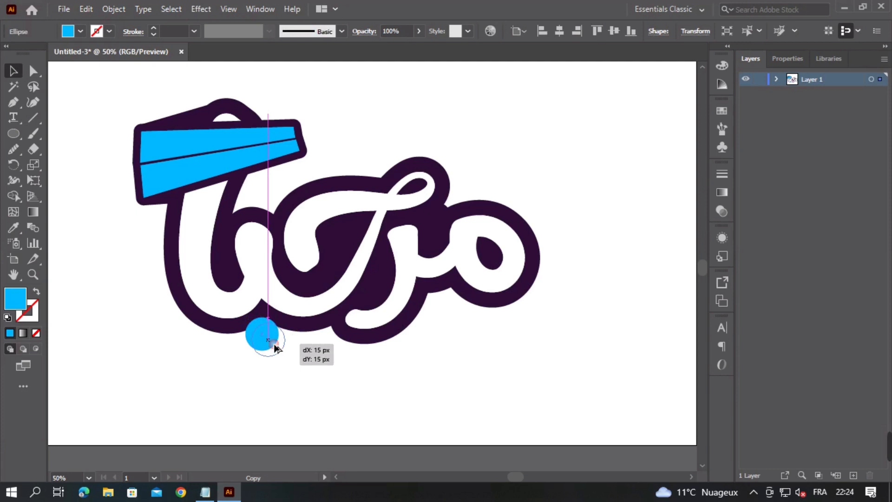
{"action": "left_click", "coordinate": [774, 79]}
{"action": "left_click_drag", "start_coordinate": [849, 94], "coordinate": [819, 131]}
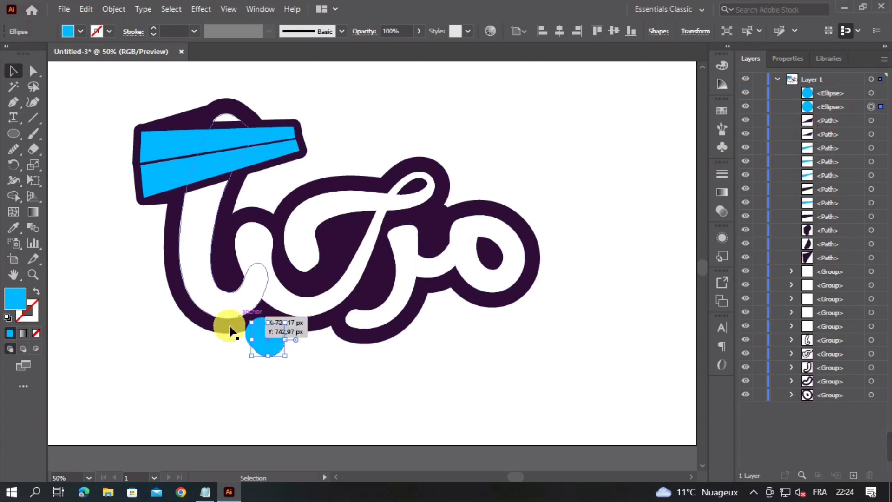
Fill the lower circle copy with the dark purple sampled from the lettering outline
{"action": "left_click", "coordinate": [13, 227]}
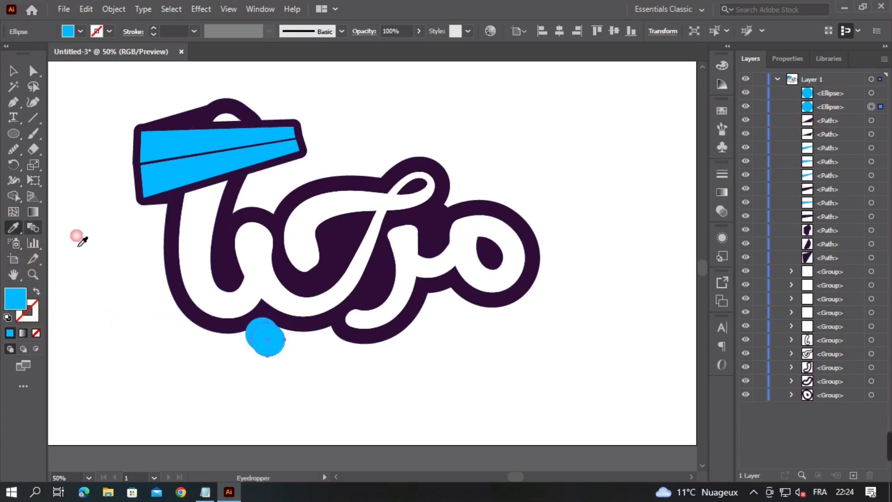
{"action": "left_click", "coordinate": [226, 265]}
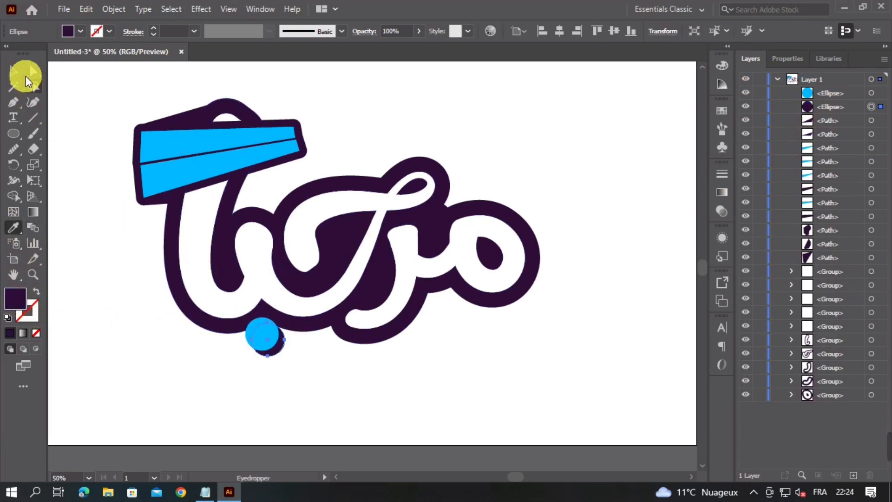
{"action": "left_click", "coordinate": [14, 71]}
Enlarge the purple circle toward its upper-left and lower-right corners so it surrounds the blue dot as an outline
{"action": "scroll", "coordinate": [423, 110], "scroll_direction": "up", "scroll_amount": 3}
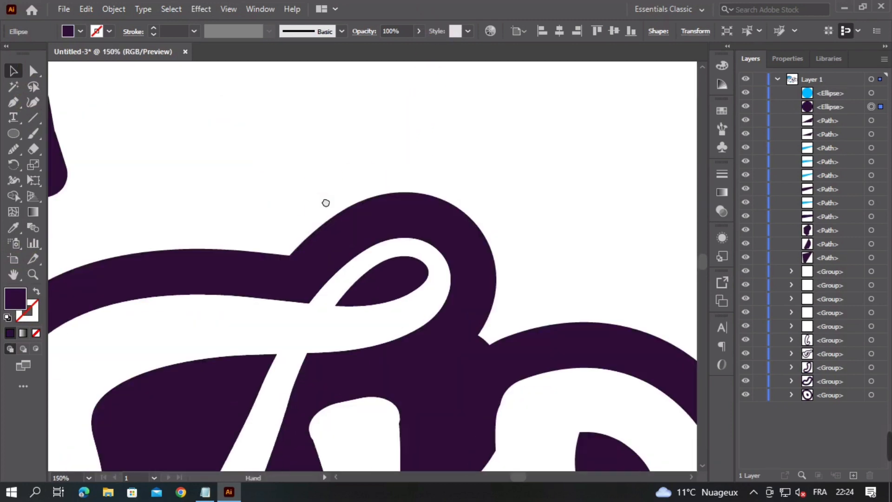
{"action": "scroll", "coordinate": [324, 201], "scroll_direction": "down", "scroll_amount": 2}
{"action": "scroll", "coordinate": [317, 346], "scroll_direction": "down", "scroll_amount": 5}
{"action": "scroll", "coordinate": [318, 346], "scroll_direction": "left", "scroll_amount": 2}
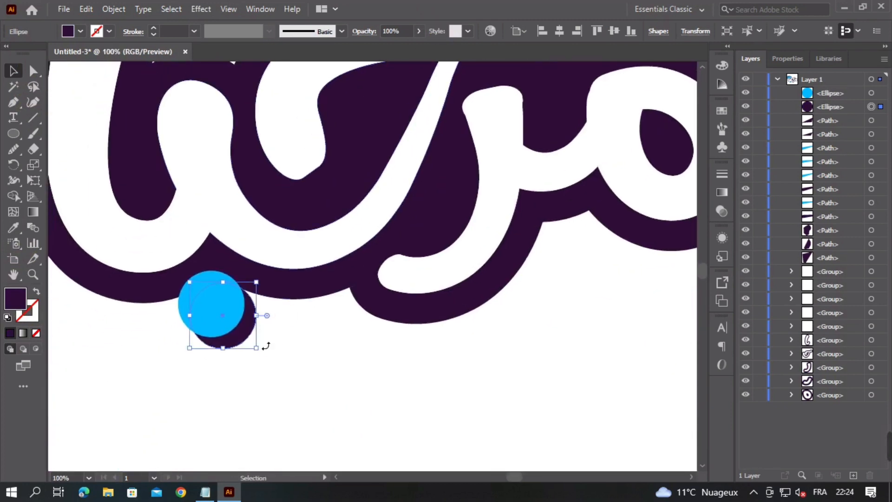
{"action": "left_click_drag", "start_coordinate": [274, 335], "coordinate": [293, 315]}
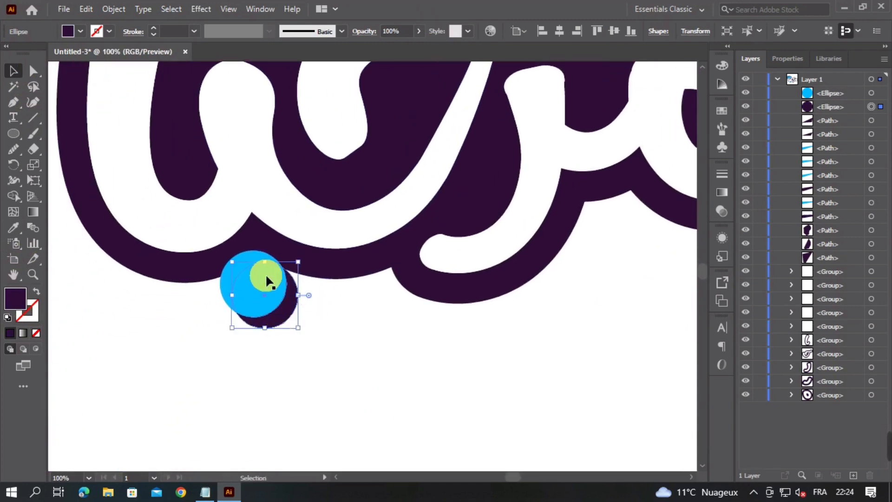
{"action": "left_click_drag", "start_coordinate": [233, 261], "coordinate": [213, 243]}
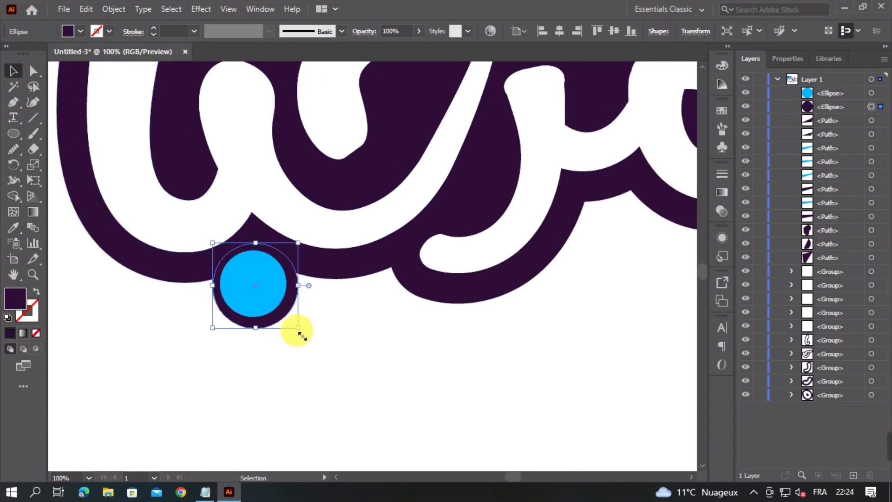
{"action": "left_click_drag", "start_coordinate": [298, 332], "coordinate": [303, 336]}
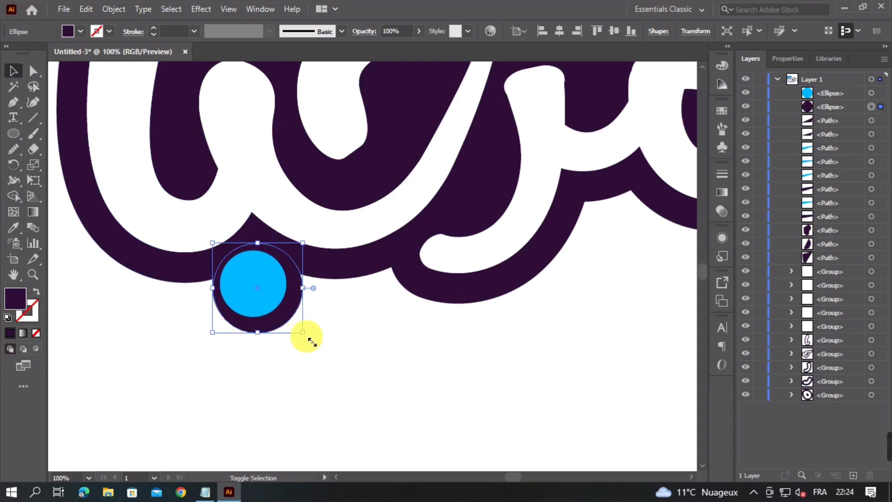
{"action": "left_click", "coordinate": [392, 370]}
Extend the purple circle slightly further toward its lower-right corner to thicken the outline beneath the blue dot
{"action": "scroll", "coordinate": [454, 319], "scroll_direction": "down", "scroll_amount": 3}
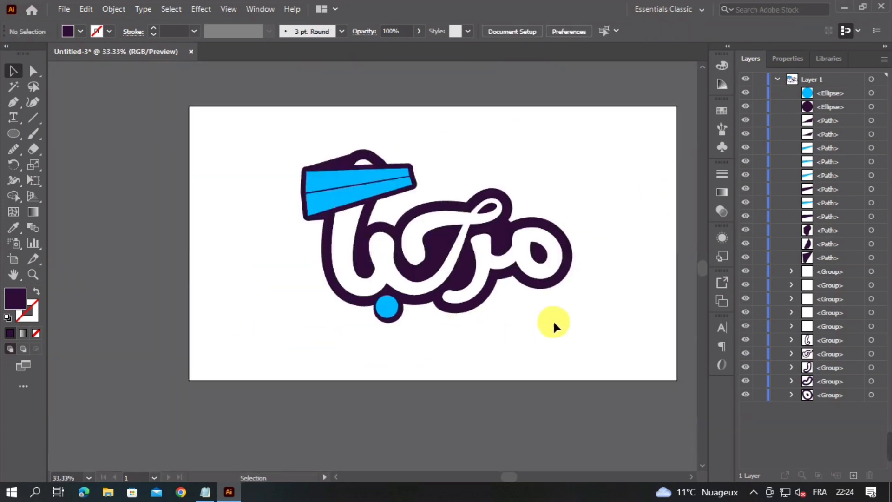
{"action": "scroll", "coordinate": [465, 306], "scroll_direction": "up", "scroll_amount": 2}
{"action": "left_click", "coordinate": [300, 275]}
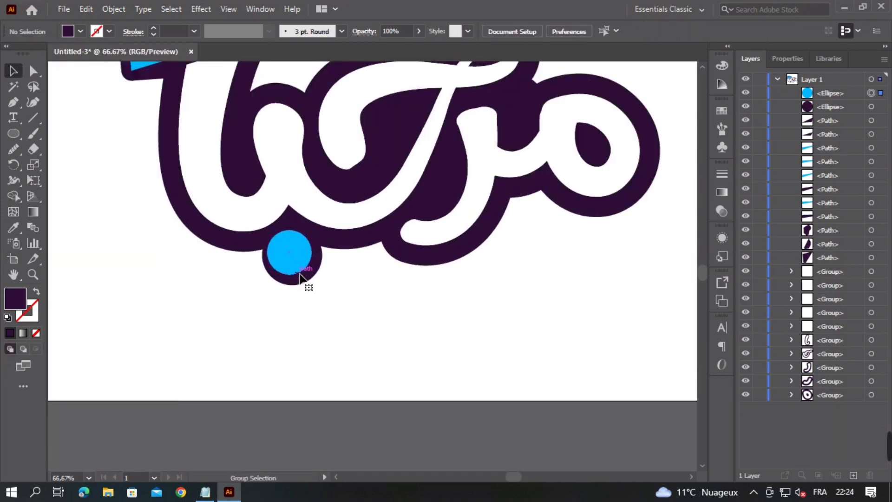
{"action": "left_click", "coordinate": [299, 275]}
{"action": "left_click", "coordinate": [316, 285]}
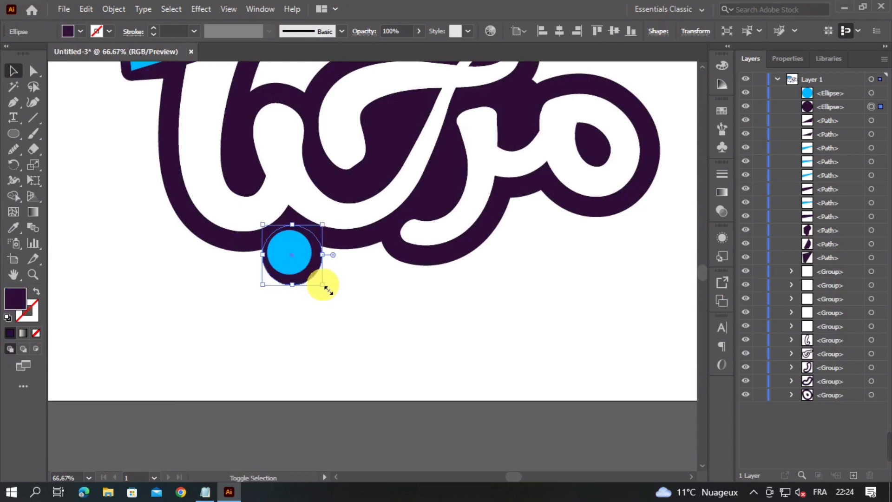
{"action": "left_click_drag", "start_coordinate": [328, 290], "coordinate": [332, 295]}
{"action": "left_click", "coordinate": [453, 325]}
{"action": "scroll", "coordinate": [454, 321], "scroll_direction": "down", "scroll_amount": 1}
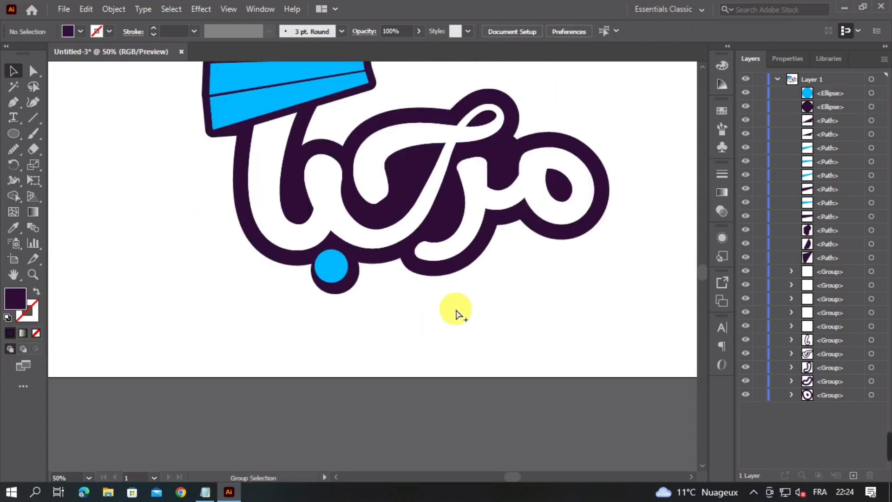
{"action": "scroll", "coordinate": [479, 305], "scroll_direction": "down", "scroll_amount": 1}
Enlarge the purple circle slightly toward its upper-left corner to even out the outline around the blue dot
{"action": "scroll", "coordinate": [386, 293], "scroll_direction": "up", "scroll_amount": 3}
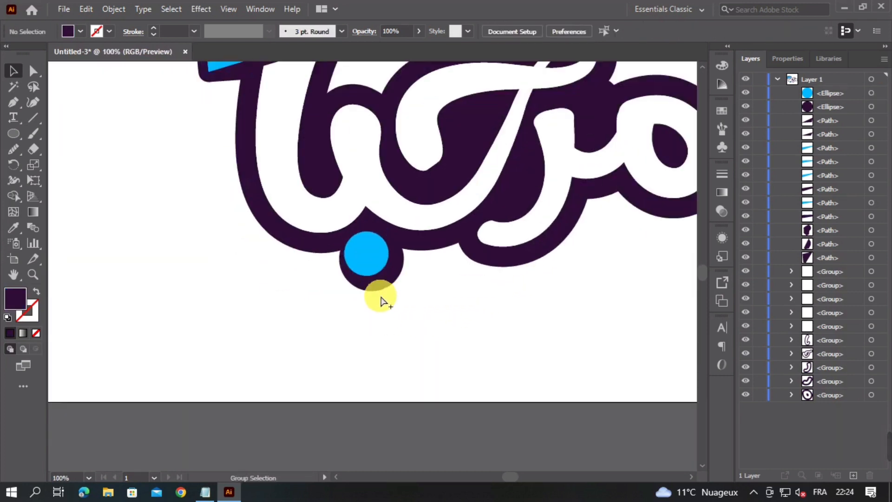
{"action": "left_click", "coordinate": [377, 272]}
{"action": "left_click_drag", "start_coordinate": [319, 192], "coordinate": [314, 187]}
{"action": "left_click", "coordinate": [509, 357]}
{"action": "scroll", "coordinate": [439, 267], "scroll_direction": "down", "scroll_amount": 3}
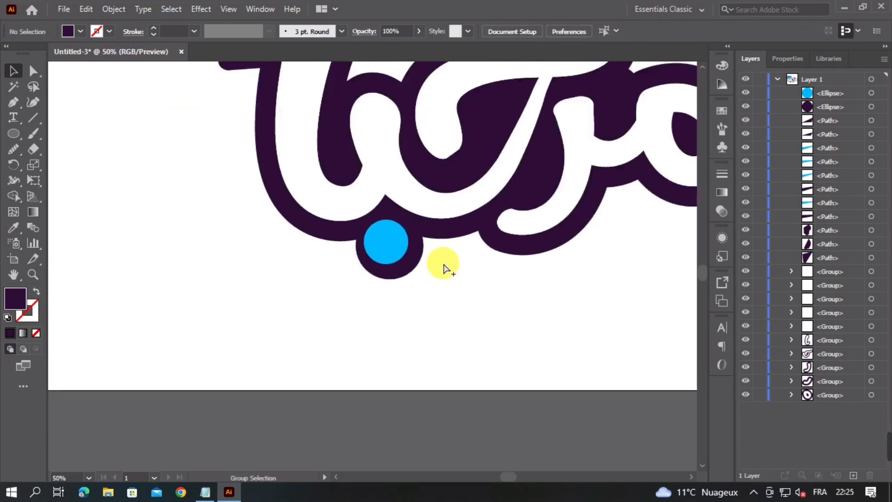
{"action": "left_click", "coordinate": [485, 330]}
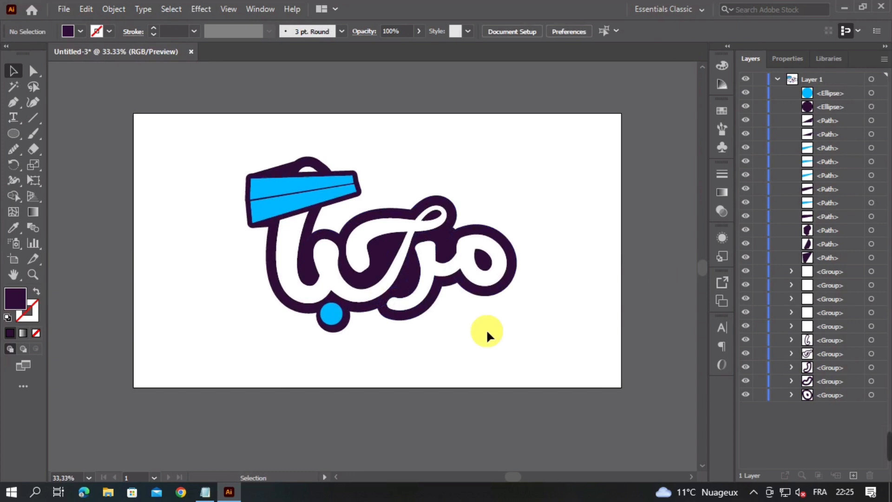
{"action": "scroll", "coordinate": [466, 346], "scroll_direction": "up", "scroll_amount": 1}
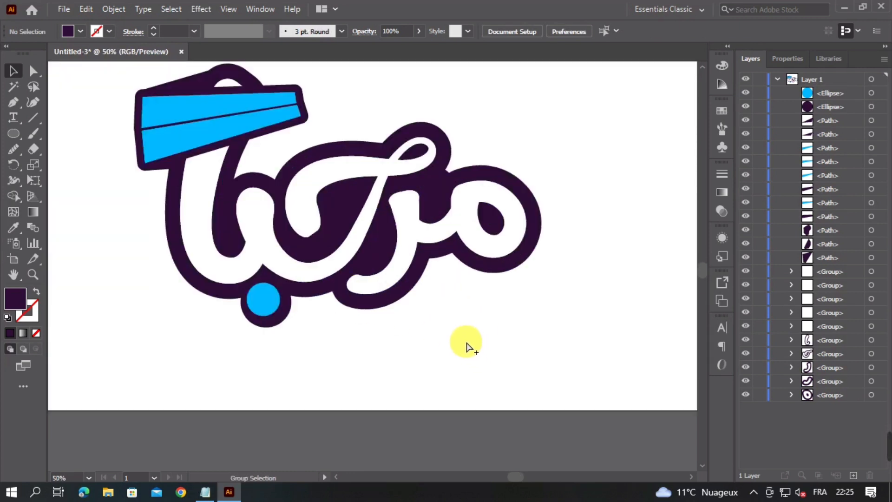
{"action": "scroll", "coordinate": [467, 346], "scroll_direction": "down", "scroll_amount": 2}
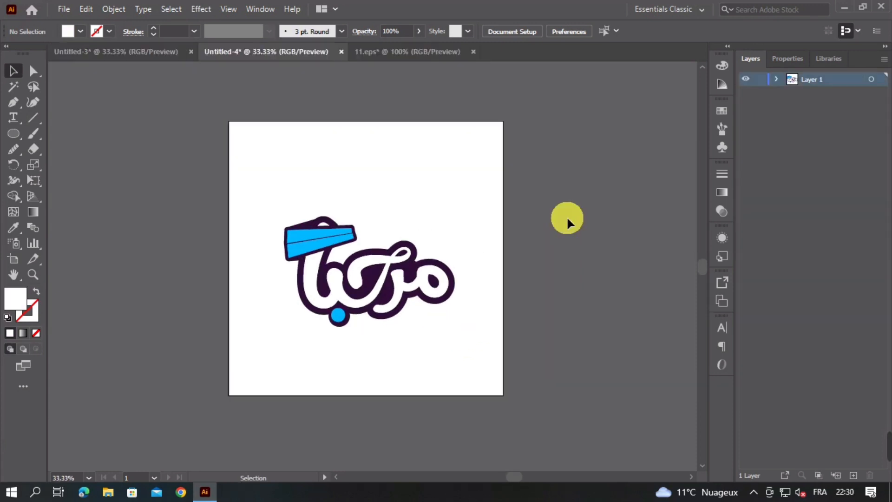
In the Untitled-4 document, set the stroke colour to dark brown 3D2417 with no fill
{"action": "key", "text": "ctrl+plus"}
{"action": "key", "text": "ctrl+plus"}
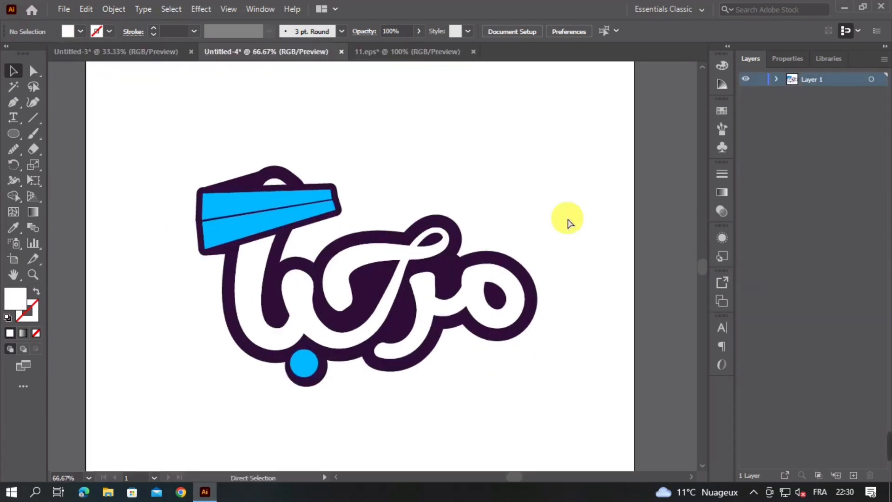
{"action": "key", "text": "ctrl+plus"}
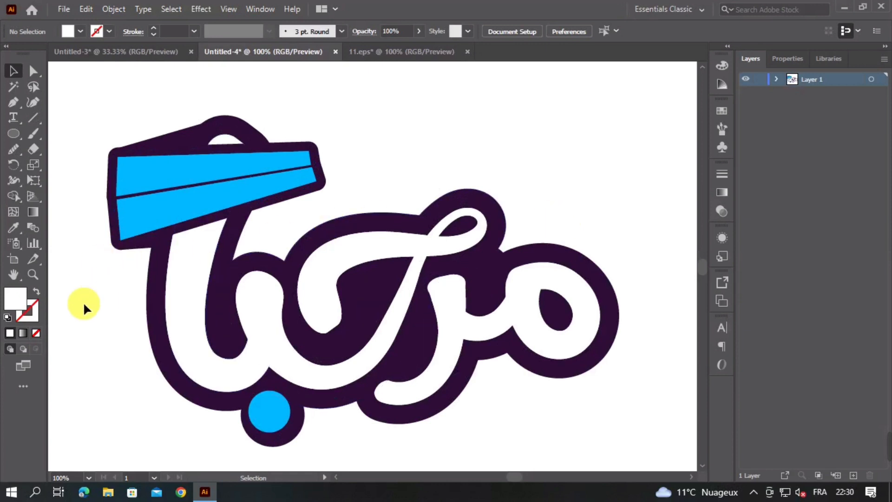
{"action": "double_click", "coordinate": [20, 298]}
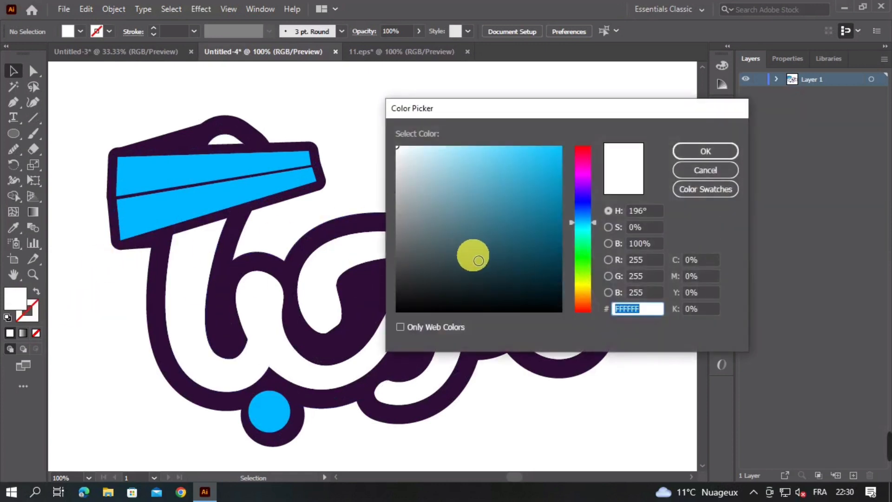
{"action": "left_click", "coordinate": [580, 300]}
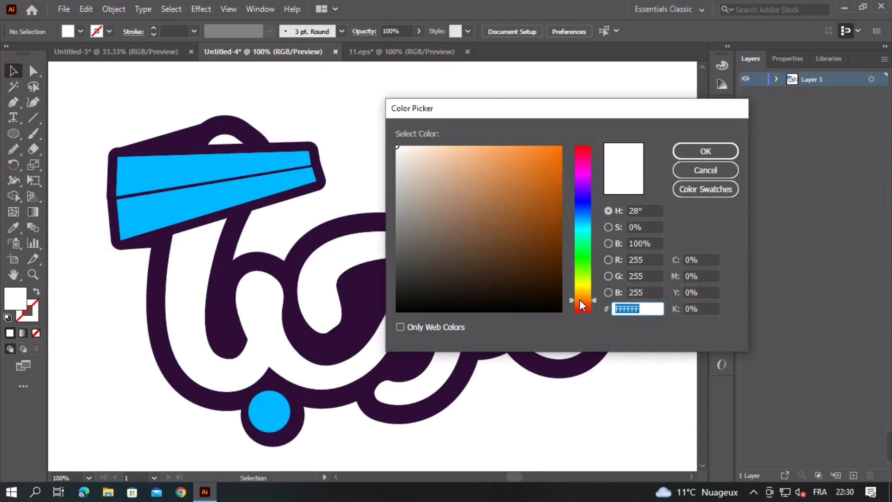
{"action": "left_click", "coordinate": [499, 272]}
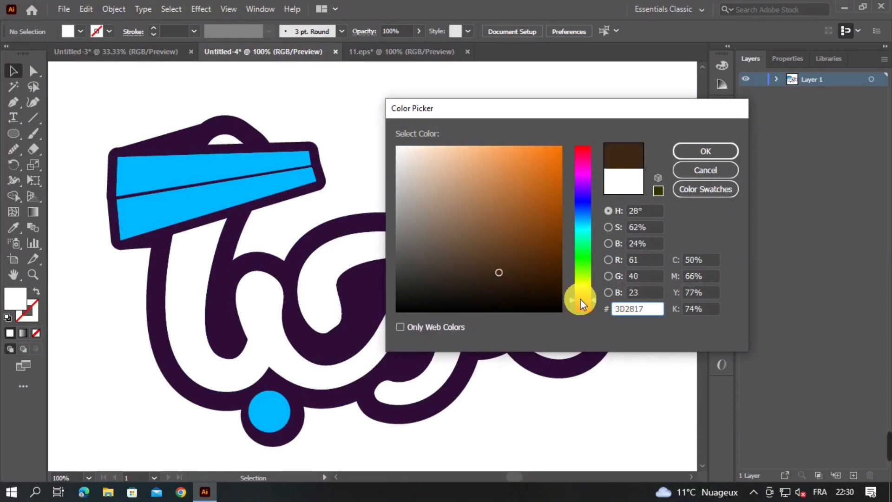
{"action": "left_click_drag", "start_coordinate": [581, 299], "coordinate": [587, 302]}
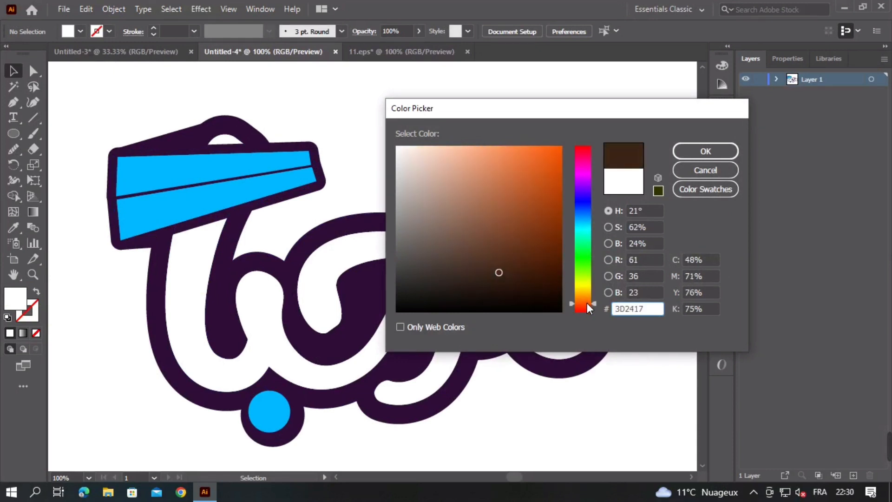
{"action": "left_click", "coordinate": [688, 152]}
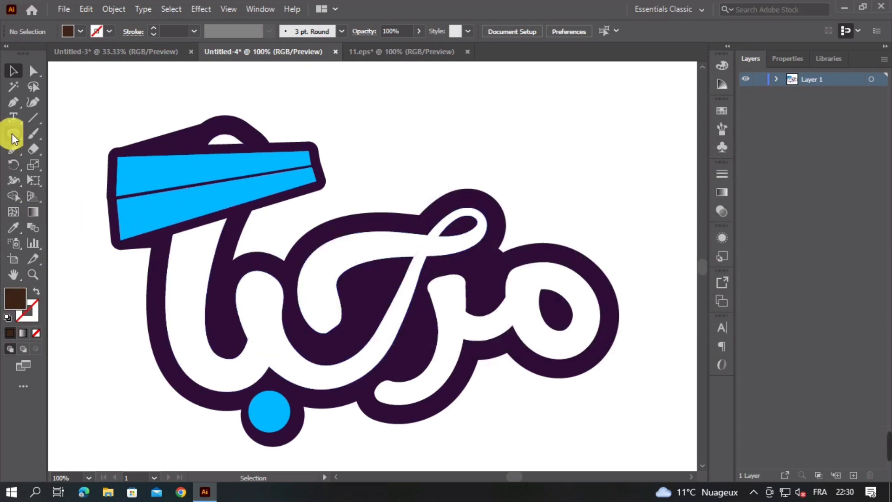
{"action": "left_click", "coordinate": [36, 292]}
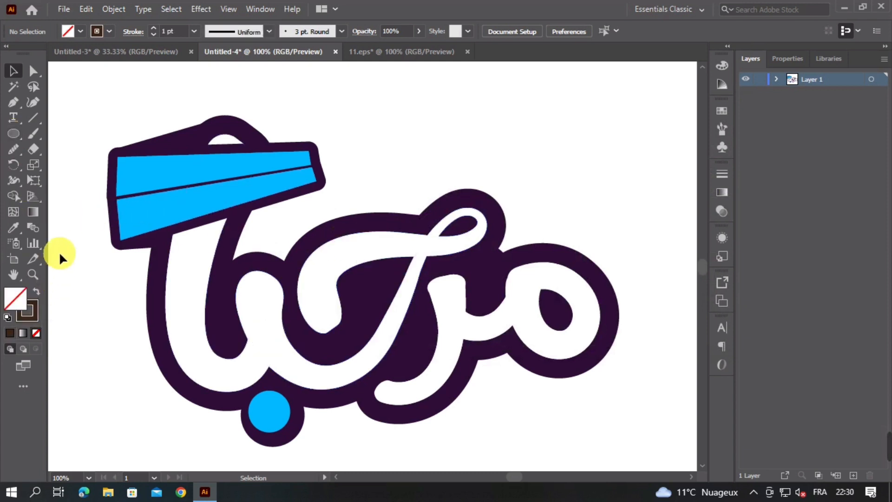
Draw an angular detail path with the Curvature tool inside the alef's stem just below the blue strips, and shift it slightly down
{"action": "left_click", "coordinate": [32, 104]}
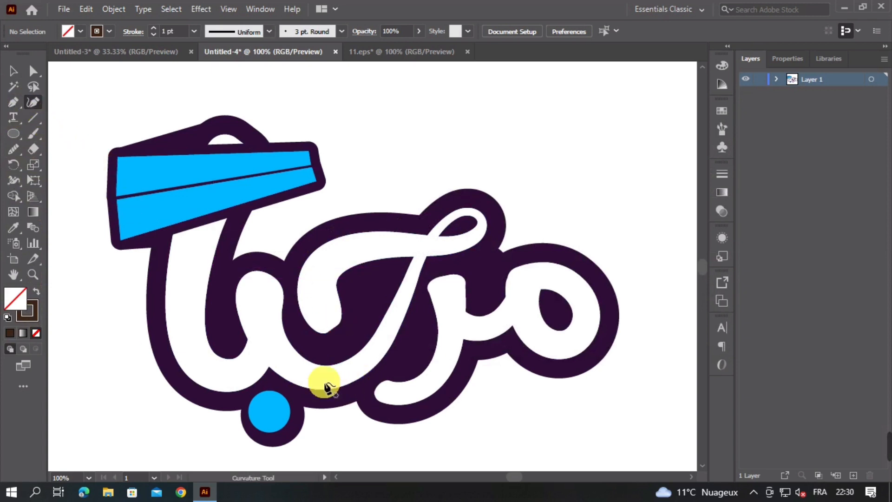
{"action": "scroll", "coordinate": [221, 320], "scroll_direction": "up", "scroll_amount": 1, "text": "alt"}
{"action": "scroll", "coordinate": [221, 319], "scroll_direction": "up", "scroll_amount": 1}
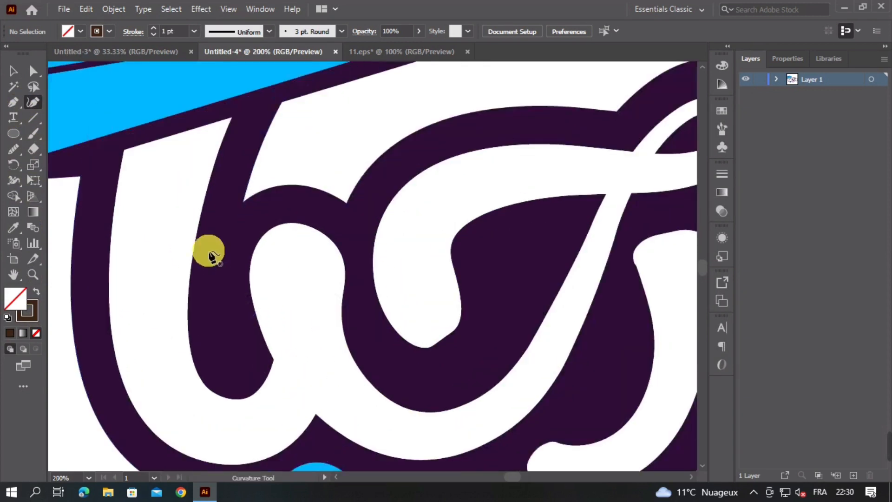
{"action": "left_click_drag", "start_coordinate": [177, 180], "coordinate": [196, 235]}
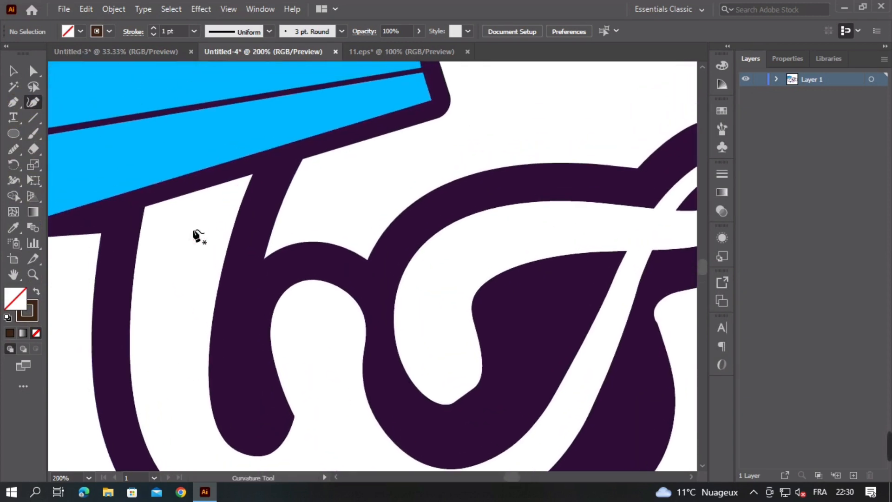
{"action": "left_click", "coordinate": [164, 210]}
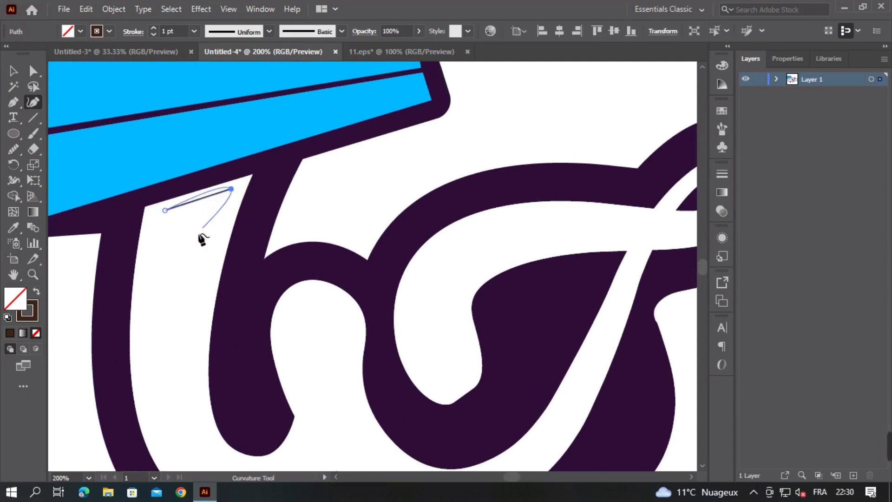
{"action": "double_click", "coordinate": [230, 188]}
{"action": "left_click", "coordinate": [194, 301]}
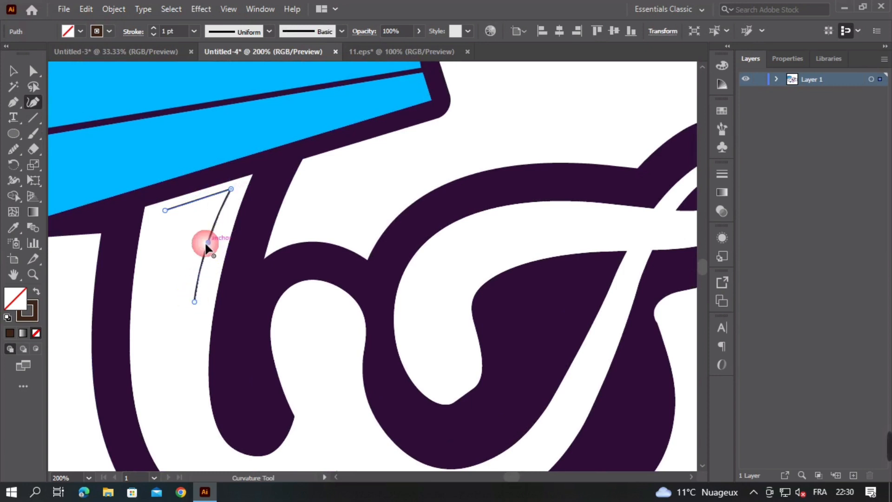
{"action": "left_click", "coordinate": [218, 247]}
{"action": "left_click", "coordinate": [196, 305]}
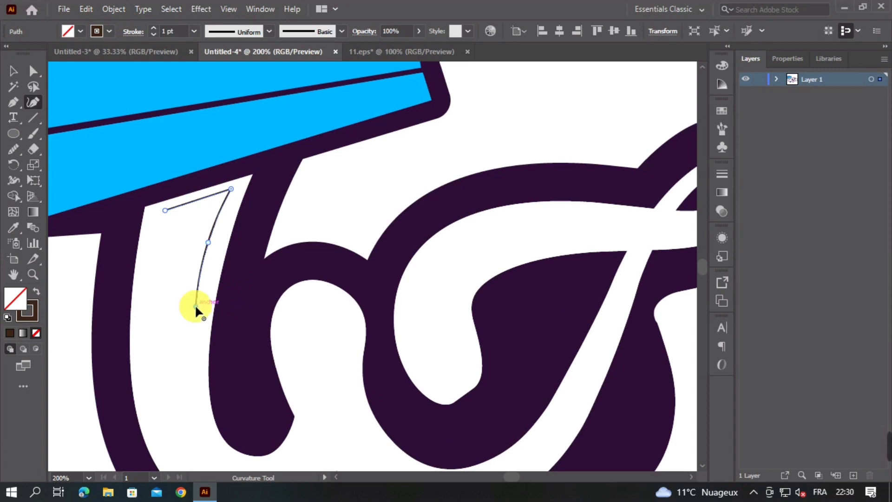
{"action": "left_click", "coordinate": [24, 79]}
{"action": "left_click_drag", "start_coordinate": [221, 216], "coordinate": [214, 225]}
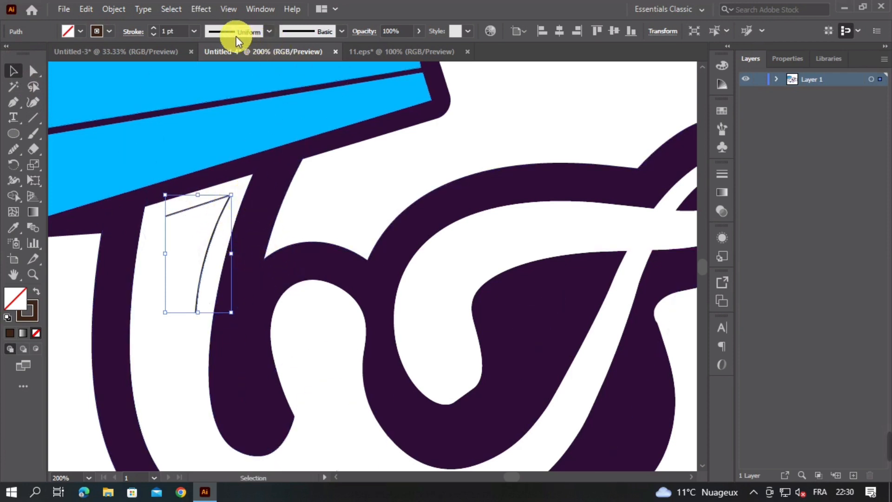
Give the angular path in the alef a 5 pt stroke with the lens-shaped width profile tapered at both ends
{"action": "left_click", "coordinate": [170, 37]}
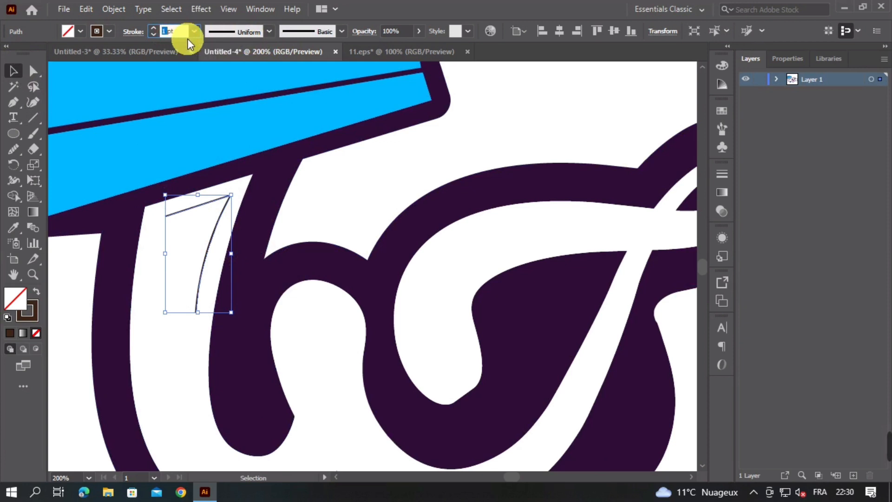
{"action": "type", "text": "5"}
{"action": "key", "text": "Return"}
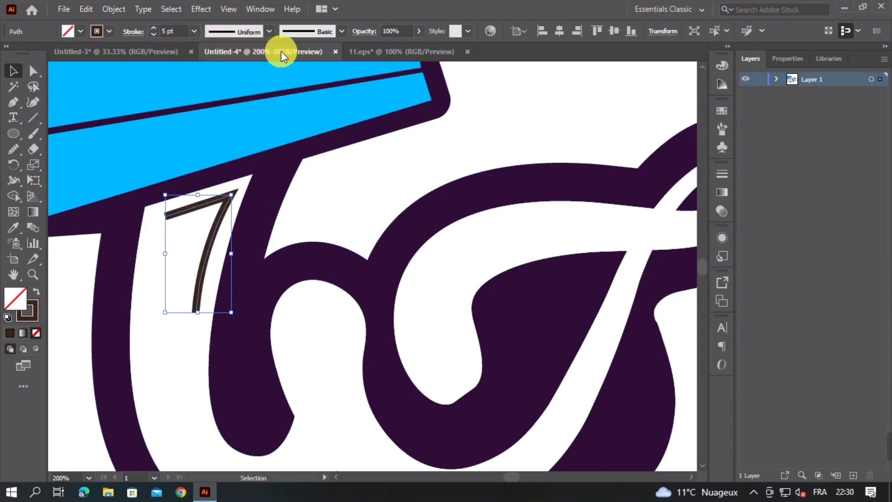
{"action": "left_click", "coordinate": [271, 30]}
{"action": "left_click", "coordinate": [249, 74]}
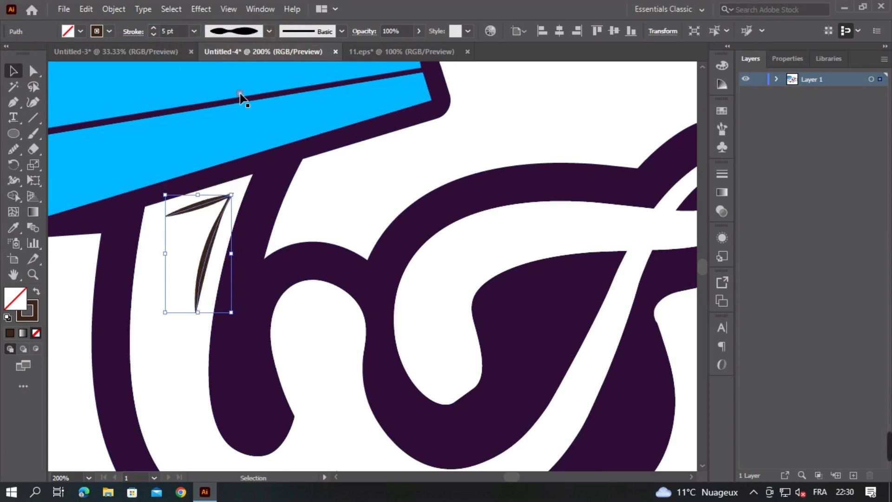
{"action": "left_click", "coordinate": [269, 30]}
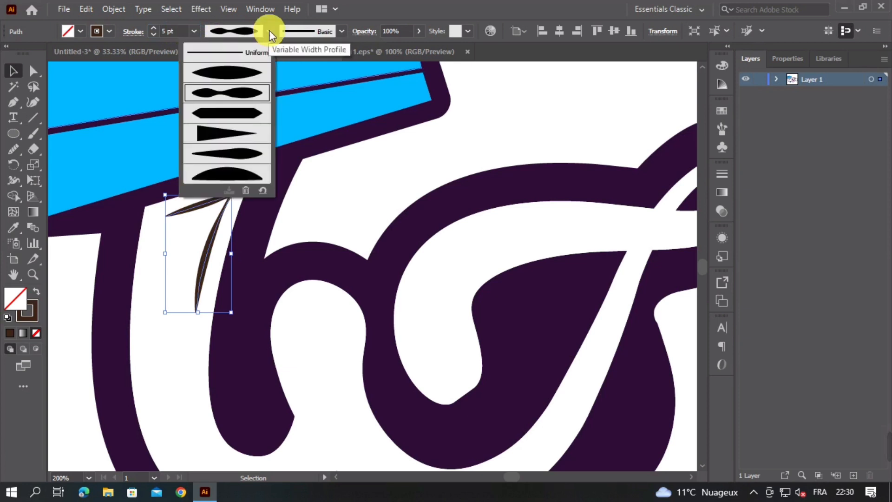
{"action": "left_click", "coordinate": [245, 72]}
{"action": "left_click", "coordinate": [358, 253]}
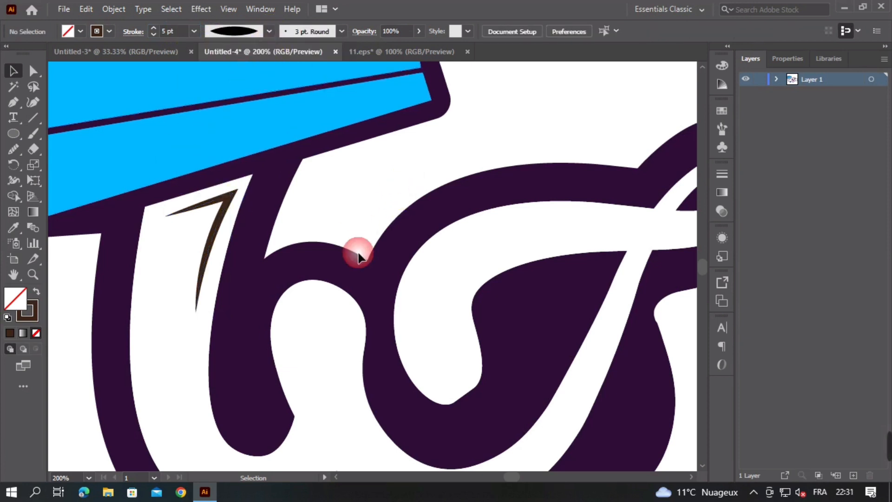
Draw a long curved detail line along the alef's left inner edge with a 5 pt stroke and the lens-shaped width profile
{"action": "left_click_drag", "start_coordinate": [191, 326], "coordinate": [245, 243]}
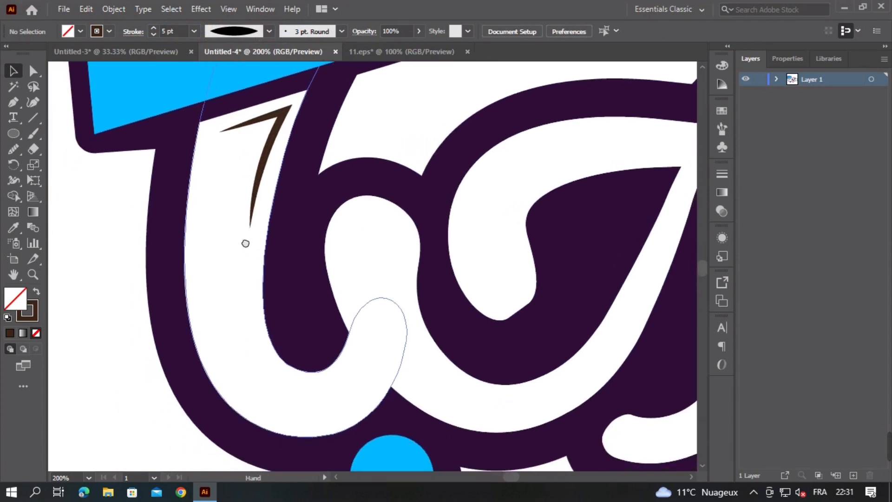
{"action": "left_click", "coordinate": [31, 105]}
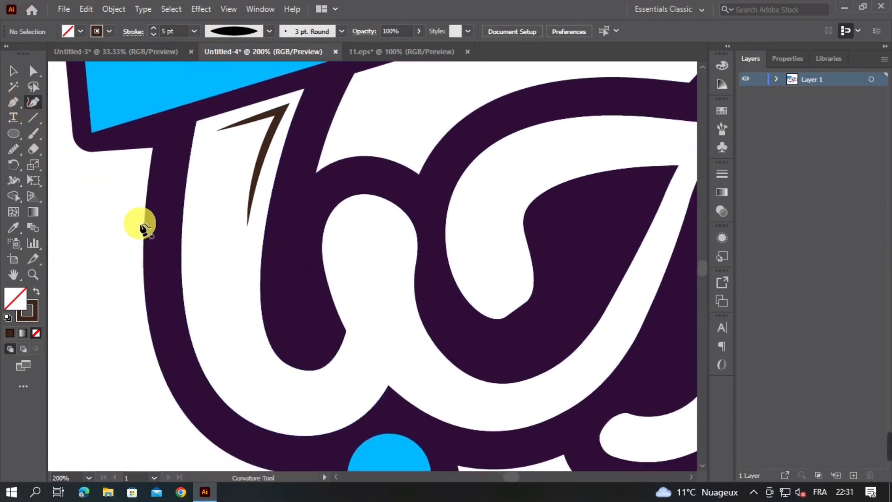
{"action": "left_click", "coordinate": [199, 176]}
{"action": "left_click", "coordinate": [264, 400]}
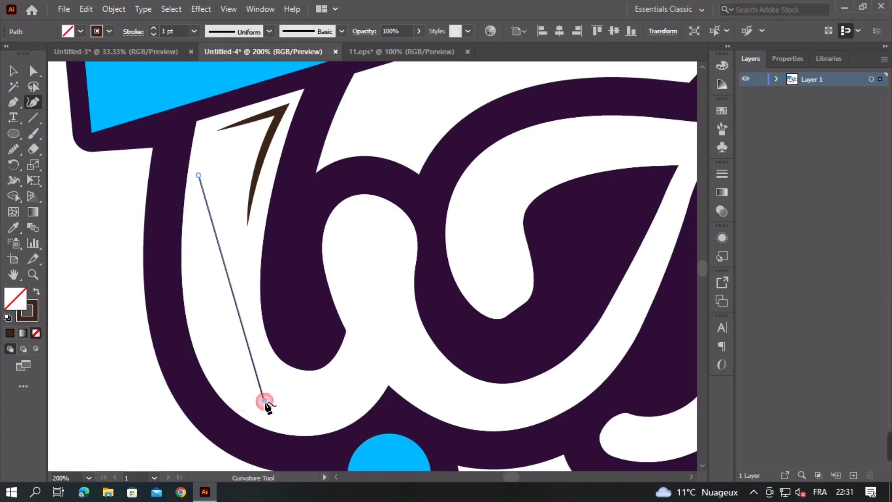
{"action": "left_click_drag", "start_coordinate": [235, 299], "coordinate": [241, 371]}
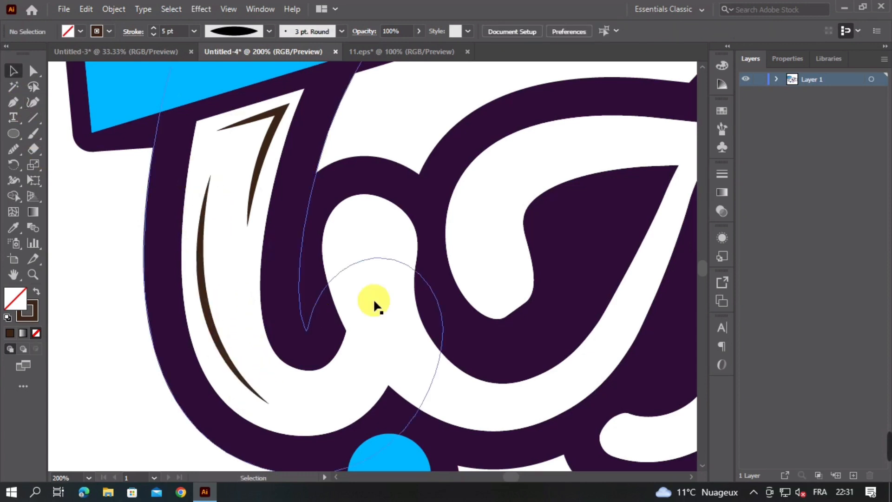
Reshape the lower end of the alef's long detail line by moving its lower curve point and endpoint to follow the letter's edge
{"action": "scroll", "coordinate": [392, 296], "scroll_direction": "down", "scroll_amount": 2}
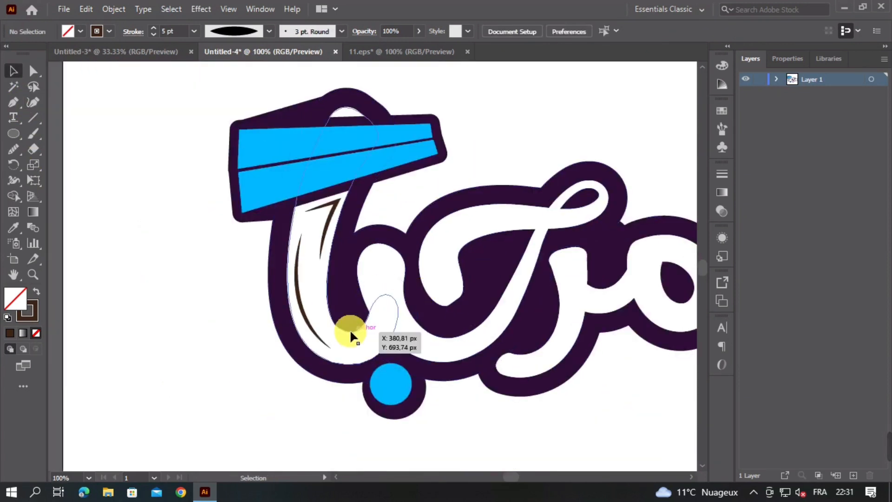
{"action": "scroll", "coordinate": [350, 329], "scroll_direction": "up", "scroll_amount": 3}
{"action": "scroll", "coordinate": [247, 322], "scroll_direction": "down", "scroll_amount": 1}
{"action": "left_click", "coordinate": [242, 287]}
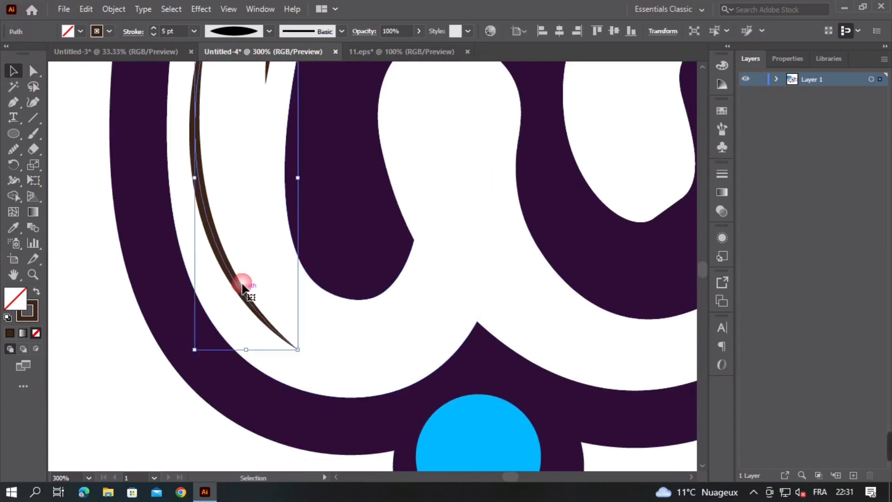
{"action": "left_click", "coordinate": [33, 102]}
{"action": "left_click_drag", "start_coordinate": [261, 316], "coordinate": [256, 303]}
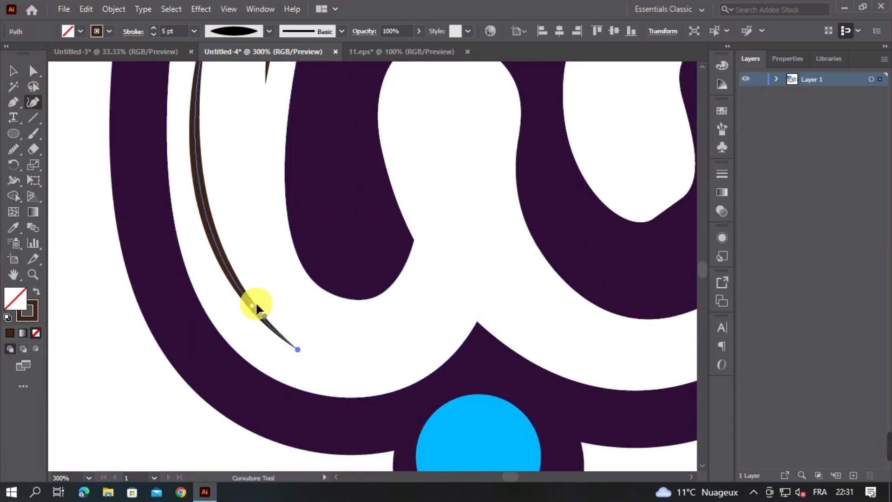
{"action": "left_click", "coordinate": [296, 349]}
{"action": "left_click_drag", "start_coordinate": [299, 351], "coordinate": [297, 359]}
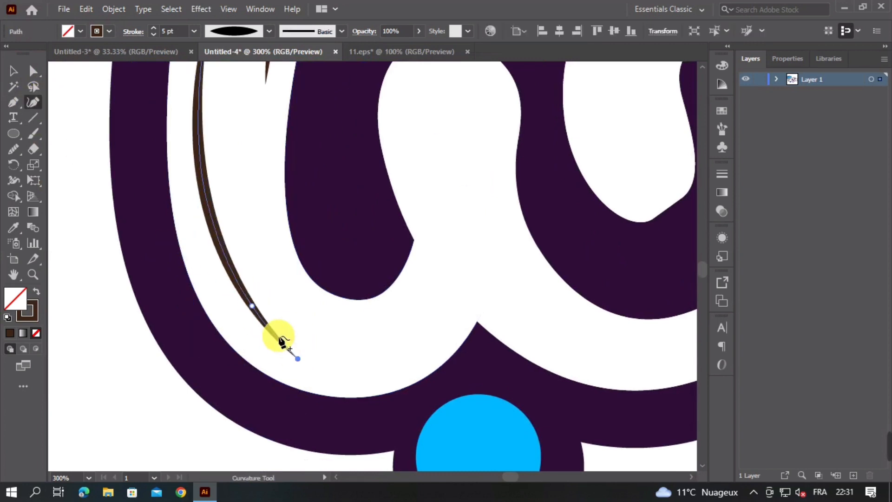
{"action": "left_click", "coordinate": [252, 316]}
{"action": "scroll", "coordinate": [213, 342], "scroll_direction": "down", "scroll_amount": 2}
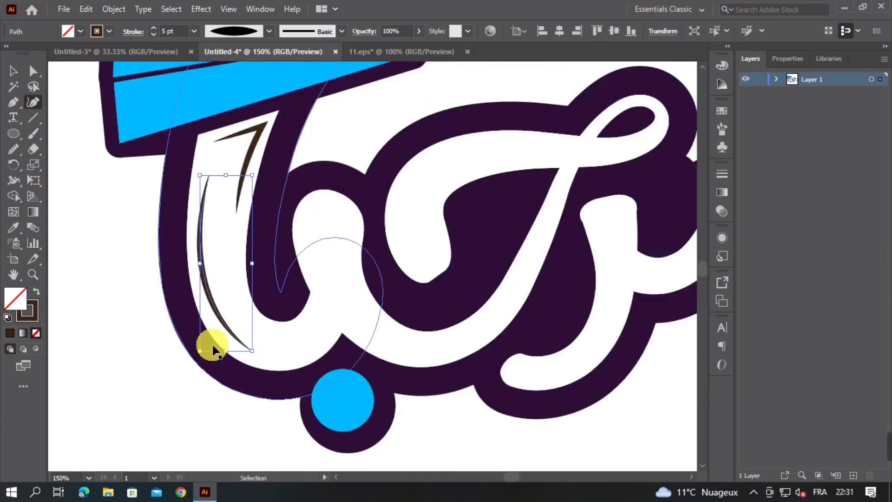
{"action": "left_click", "coordinate": [14, 71]}
{"action": "left_click", "coordinate": [140, 343]}
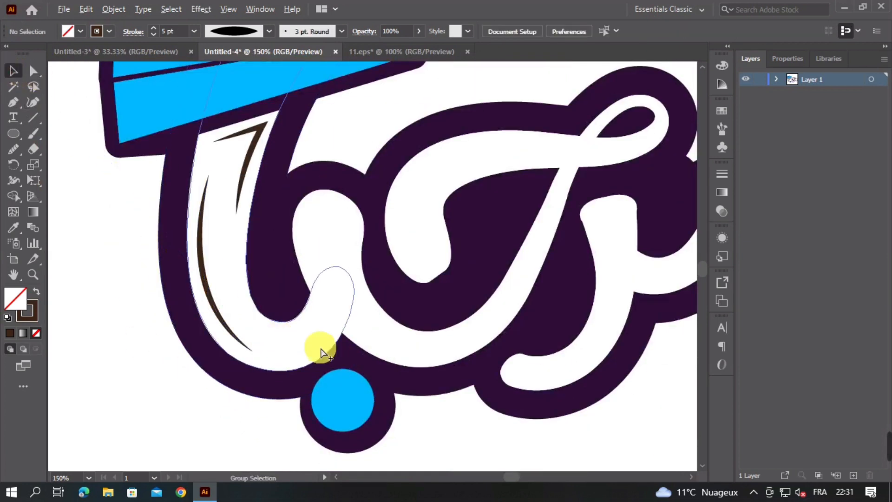
Draw a short curved line with the Curvature tool along the left inner edge of the rounded letter above the blue dot
{"action": "scroll", "coordinate": [320, 350], "scroll_direction": "down", "scroll_amount": 2}
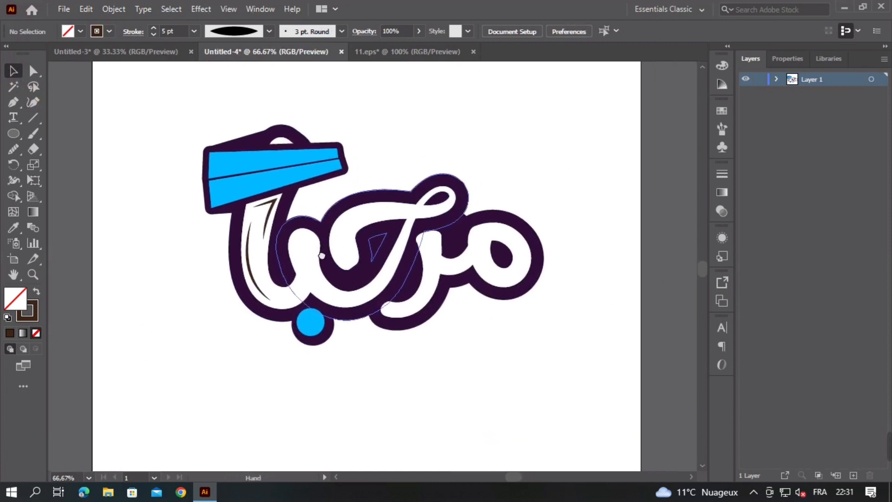
{"action": "scroll", "coordinate": [312, 287], "scroll_direction": "up", "scroll_amount": 3}
{"action": "left_click_drag", "start_coordinate": [313, 288], "coordinate": [279, 242]}
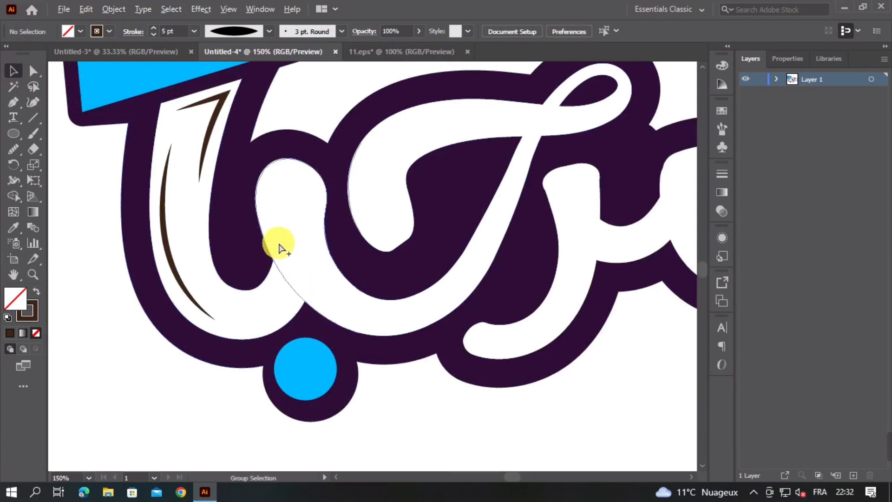
{"action": "scroll", "coordinate": [276, 243], "scroll_direction": "up", "scroll_amount": 2}
{"action": "left_click", "coordinate": [26, 102]}
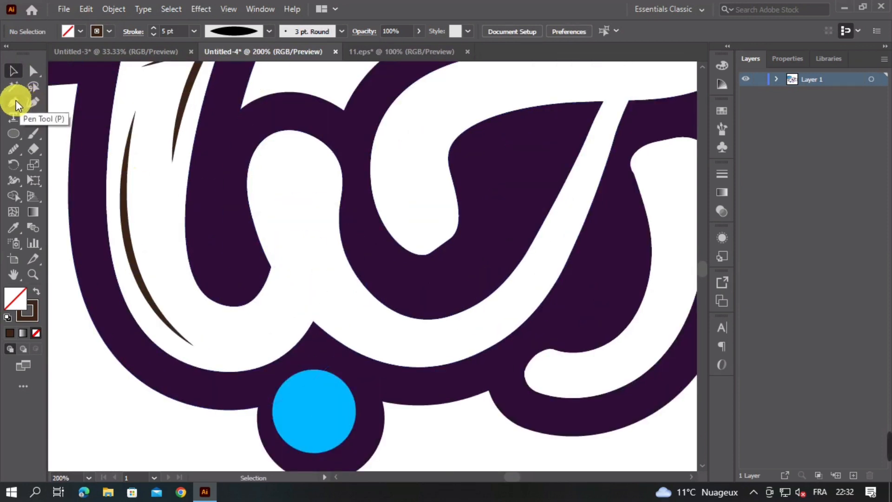
{"action": "left_click", "coordinate": [288, 139]}
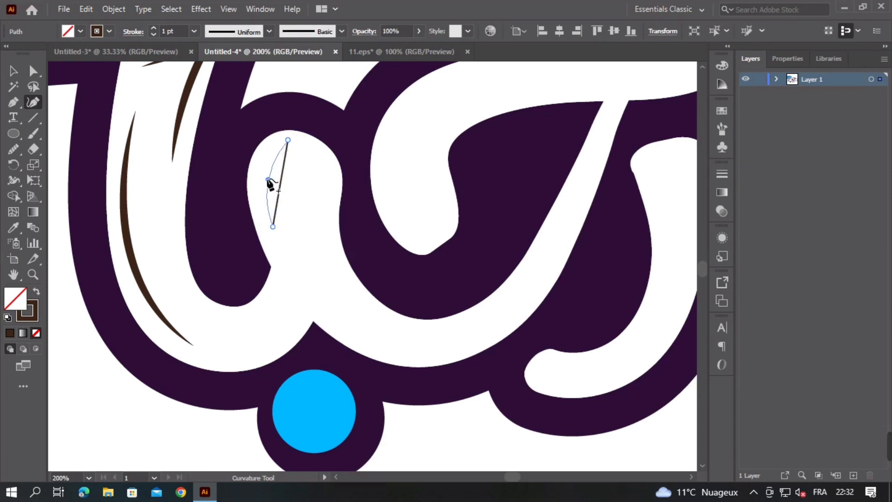
{"action": "left_click", "coordinate": [265, 178]}
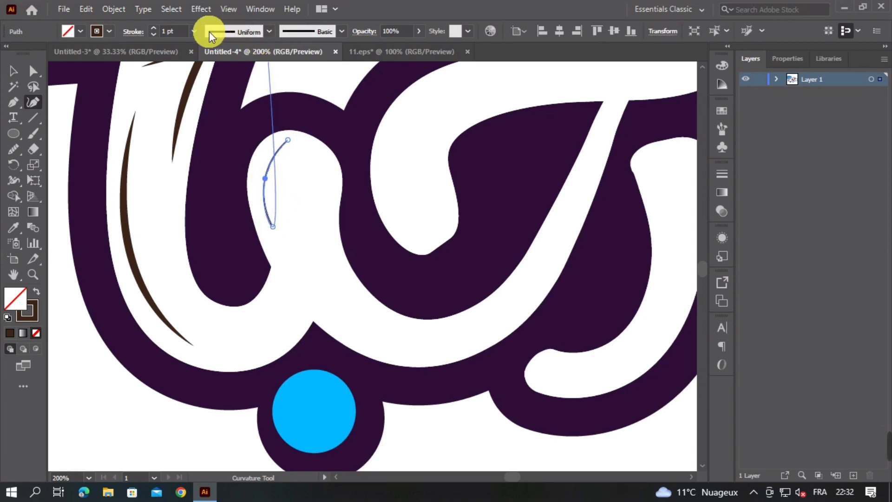
Set the short curved line's stroke to 5 pt and apply the lens-shaped width profile
{"action": "type", "text": "5"}
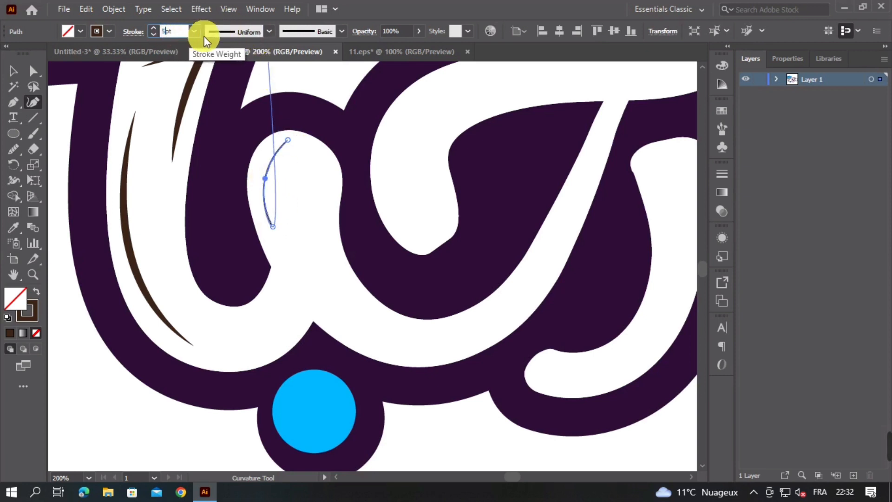
{"action": "key", "text": "Return"}
{"action": "left_click", "coordinate": [268, 31]}
{"action": "left_click", "coordinate": [238, 74]}
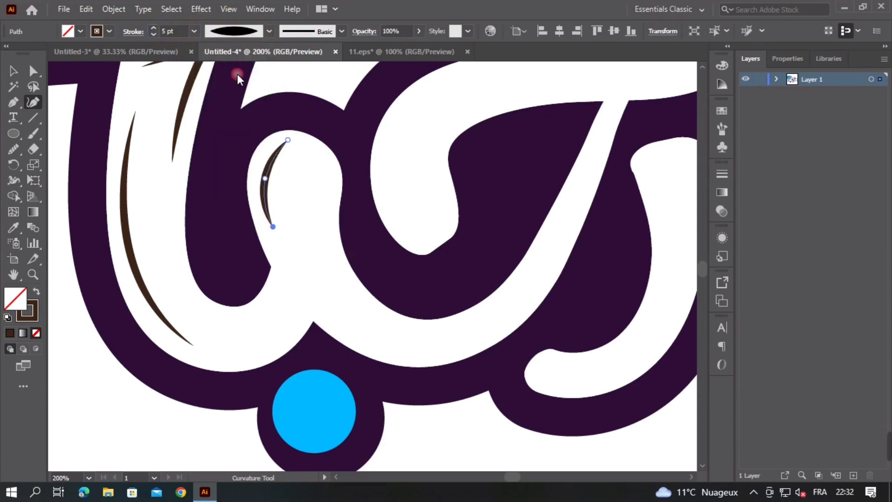
{"action": "key", "text": "v"}
{"action": "left_click", "coordinate": [146, 418]}
Draw a long curved line with the Curvature tool along the lower inner edge of the sweeping stroke beside the blue dot
{"action": "scroll", "coordinate": [435, 230], "scroll_direction": "down", "scroll_amount": 2}
{"action": "left_click_drag", "start_coordinate": [495, 283], "coordinate": [454, 255]}
{"action": "scroll", "coordinate": [452, 255], "scroll_direction": "up", "scroll_amount": 2}
{"action": "left_click", "coordinate": [33, 102]}
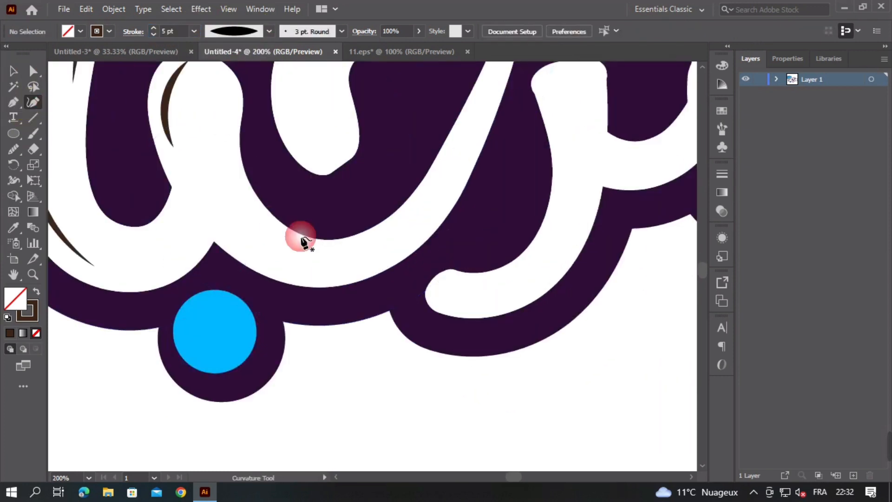
{"action": "left_click", "coordinate": [460, 165]}
{"action": "left_click", "coordinate": [254, 251]}
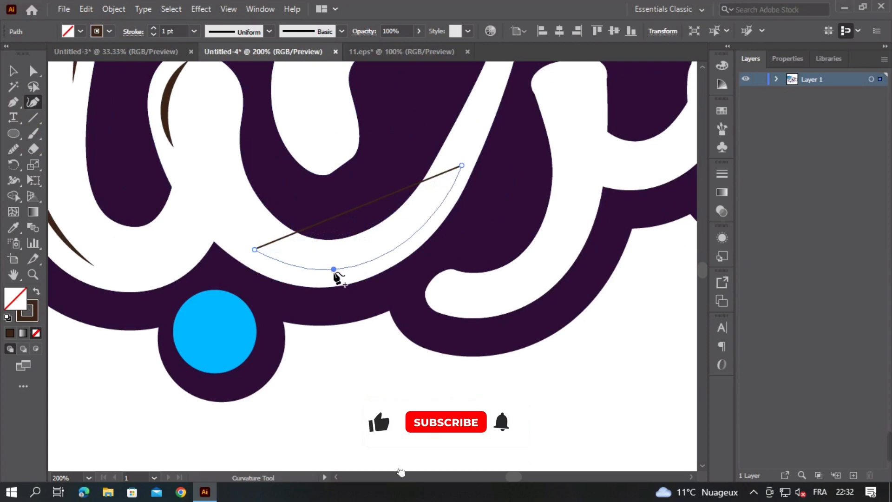
{"action": "left_click", "coordinate": [333, 269]}
Give the sweeping stroke's lower detail line a 5 pt weight and the lens-shaped width profile
{"action": "left_click", "coordinate": [270, 32]}
{"action": "left_click", "coordinate": [238, 74]}
{"action": "key", "text": "v"}
{"action": "scroll", "coordinate": [514, 294], "scroll_direction": "down", "scroll_amount": 3}
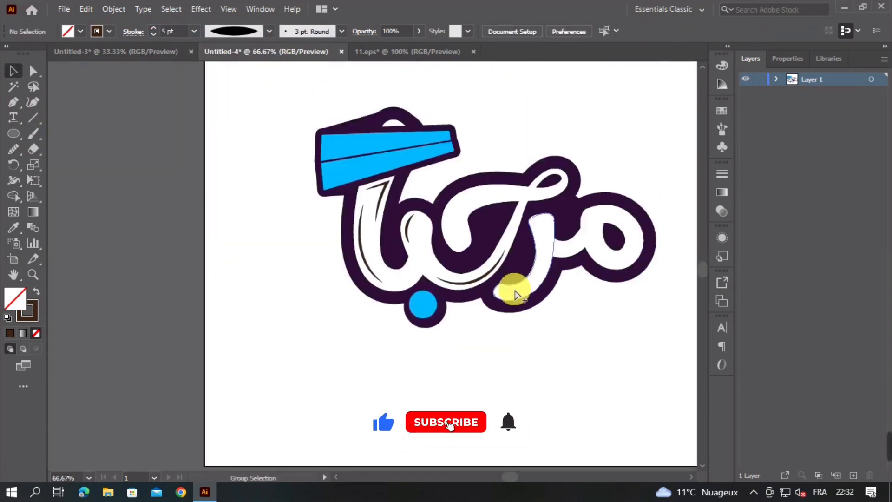
Move the lower detail line slightly left inside the sweeping white stroke and deselect it
{"action": "scroll", "coordinate": [424, 303], "scroll_direction": "up", "scroll_amount": 2}
{"action": "left_click", "coordinate": [336, 251]}
{"action": "mouse_move", "coordinate": [335, 251]}
{"action": "left_mouse_down"}
{"action": "mouse_move", "coordinate": [388, 239]}
{"action": "mouse_move", "coordinate": [332, 252]}
{"action": "left_mouse_up"}
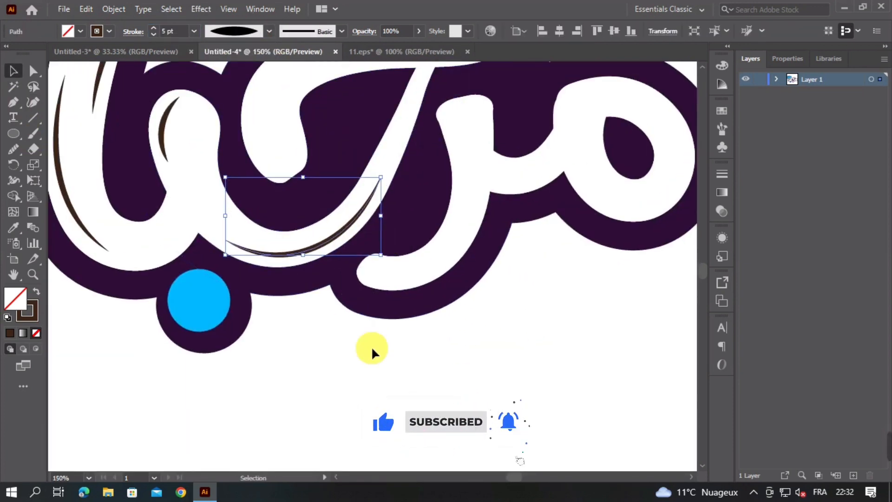
{"action": "left_click", "coordinate": [372, 353]}
Draw a curved line with the Curvature tool along the upper inner edge of the white stroke beside the small loop
{"action": "scroll", "coordinate": [372, 353], "scroll_direction": "down", "scroll_amount": 3}
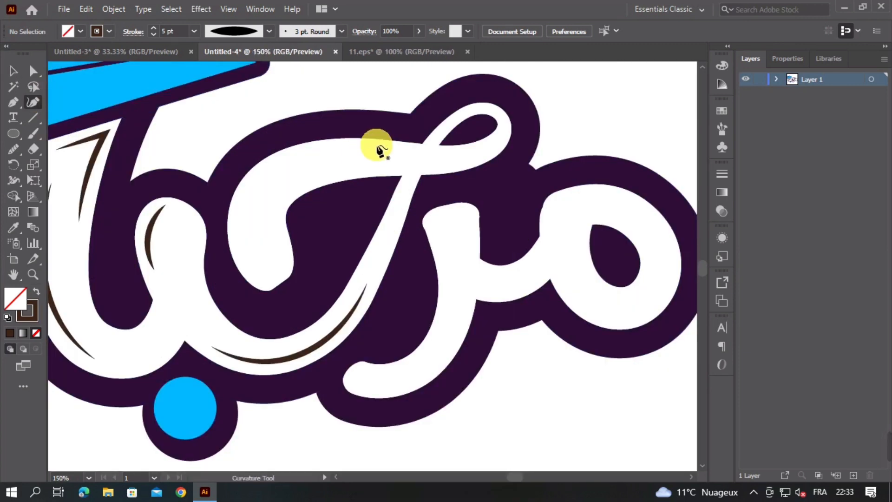
{"action": "left_click", "coordinate": [376, 146]}
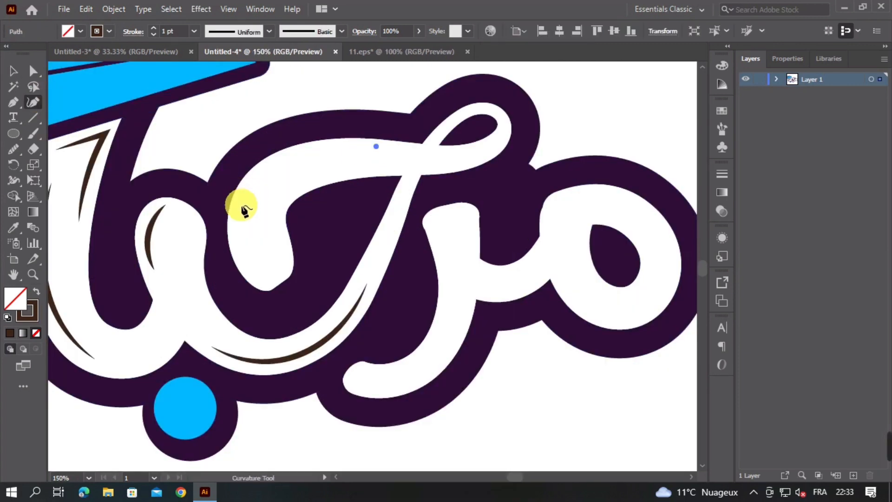
{"action": "left_click", "coordinate": [240, 204]}
{"action": "mouse_move", "coordinate": [300, 179]}
{"action": "left_mouse_down"}
{"action": "mouse_move", "coordinate": [273, 172]}
{"action": "mouse_move", "coordinate": [251, 184]}
{"action": "left_mouse_up"}
Give the upper curved detail line a 5 pt stroke with the lens-shaped width profile and deselect it
{"action": "left_click", "coordinate": [154, 28]}
{"action": "left_click", "coordinate": [154, 29]}
{"action": "left_click", "coordinate": [154, 28]}
{"action": "left_click", "coordinate": [153, 29]}
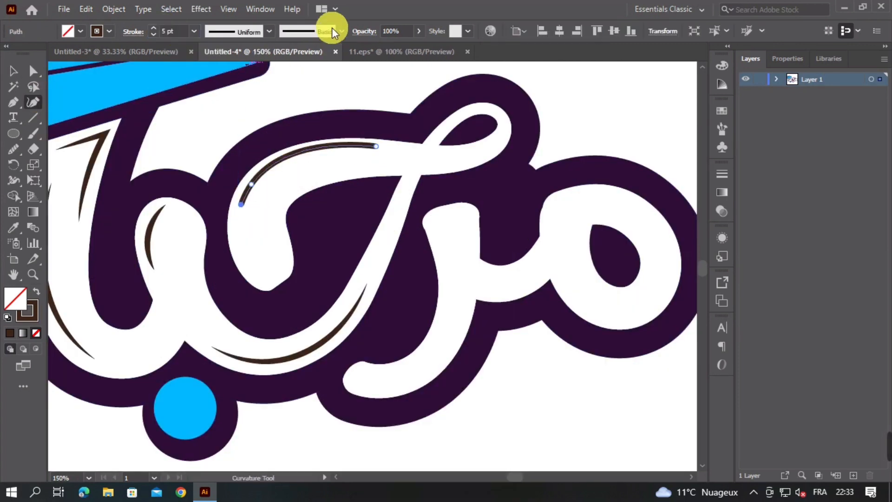
{"action": "left_click", "coordinate": [269, 32]}
{"action": "left_click", "coordinate": [250, 72]}
{"action": "left_click", "coordinate": [15, 69]}
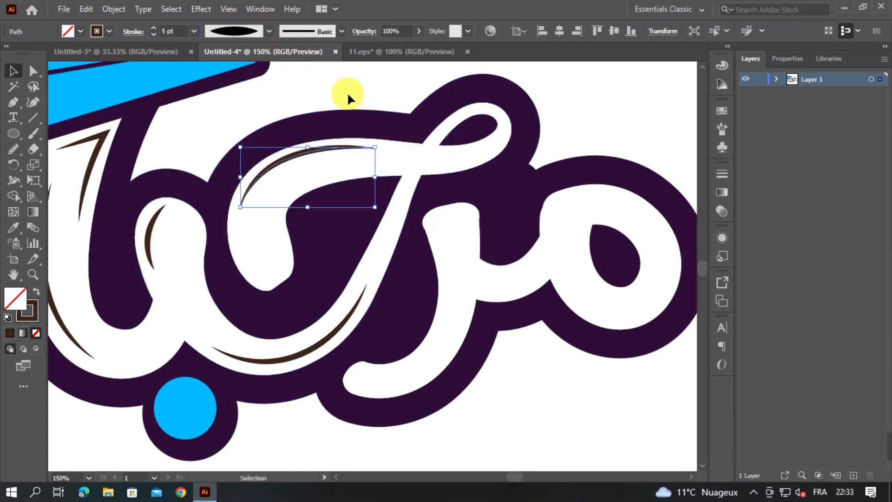
{"action": "key", "text": "ctrl+minus"}
{"action": "key", "text": "ctrl+minus"}
{"action": "key", "text": "ctrl+minus"}
{"action": "key", "text": "ctrl+plus"}
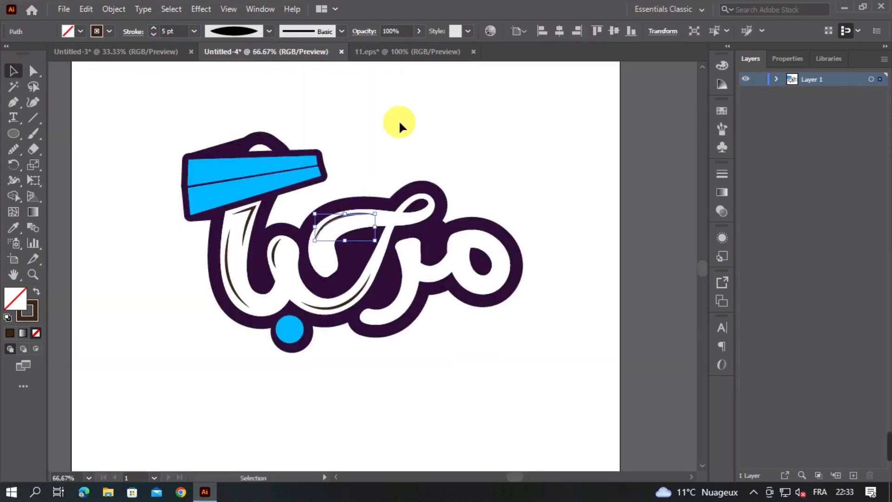
{"action": "key", "text": "ctrl+shift+a"}
Draw a bent line with the Curvature tool across the top and down the inner left edge of the letter ر
{"action": "key", "text": "ctrl+plus"}
{"action": "key", "text": "ctrl+plus"}
{"action": "key", "text": "ctrl+plus"}
{"action": "key", "text": "shift+grave"}
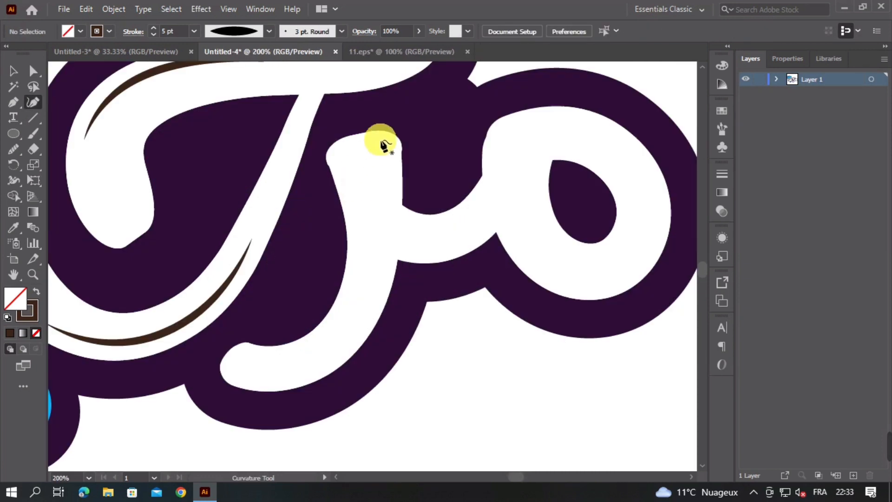
{"action": "left_click", "coordinate": [381, 137]}
{"action": "left_click", "coordinate": [339, 152]}
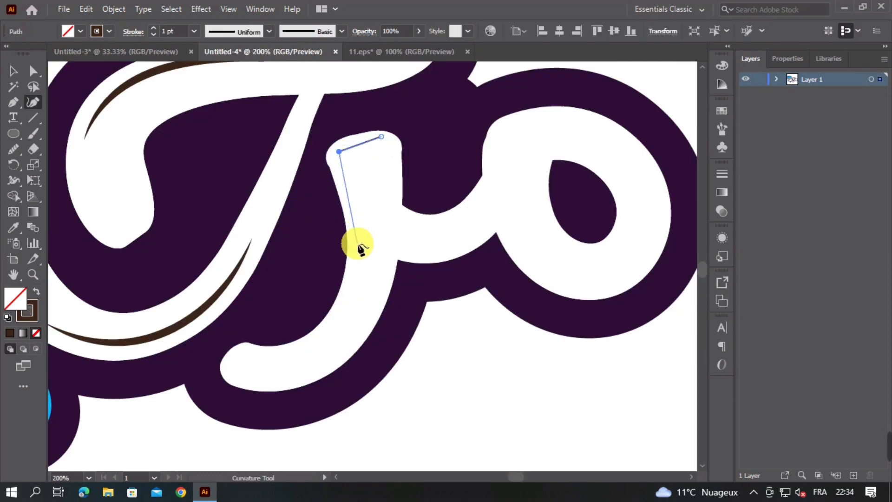
{"action": "left_click", "coordinate": [358, 243]}
{"action": "left_click", "coordinate": [362, 145]}
{"action": "left_click_drag", "start_coordinate": [362, 145], "coordinate": [363, 149]}
Set the bent line on ر to 5 pt with the lens-shaped width profile and nudge it slightly down
{"action": "left_click", "coordinate": [153, 27]}
{"action": "left_click", "coordinate": [269, 31]}
{"action": "left_click", "coordinate": [247, 69]}
{"action": "key", "text": "v"}
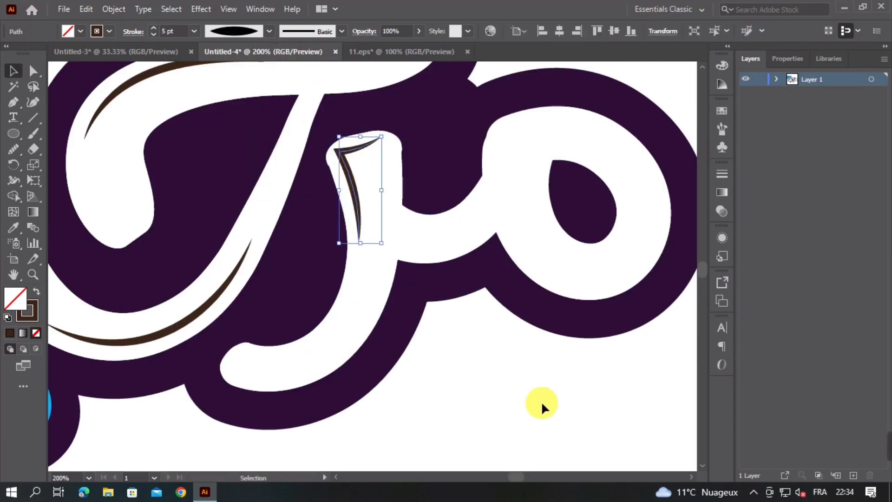
{"action": "left_click", "coordinate": [541, 404]}
{"action": "left_click_drag", "start_coordinate": [355, 192], "coordinate": [356, 199]}
{"action": "left_click", "coordinate": [474, 354]}
Draw a curved line with the Curvature tool along the lower inner edge of the tail of ر
{"action": "key", "text": "ctrl+minus"}
{"action": "key", "text": "ctrl+minus"}
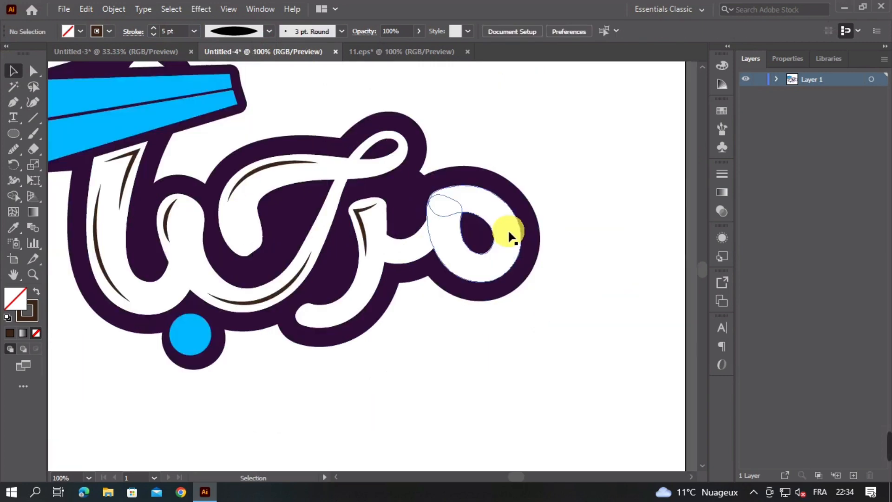
{"action": "key", "text": "ctrl+plus"}
{"action": "key", "text": "ctrl+plus"}
{"action": "left_click_drag", "start_coordinate": [385, 303], "coordinate": [391, 242]}
{"action": "left_click", "coordinate": [33, 102]}
{"action": "left_click_drag", "start_coordinate": [324, 278], "coordinate": [335, 302]}
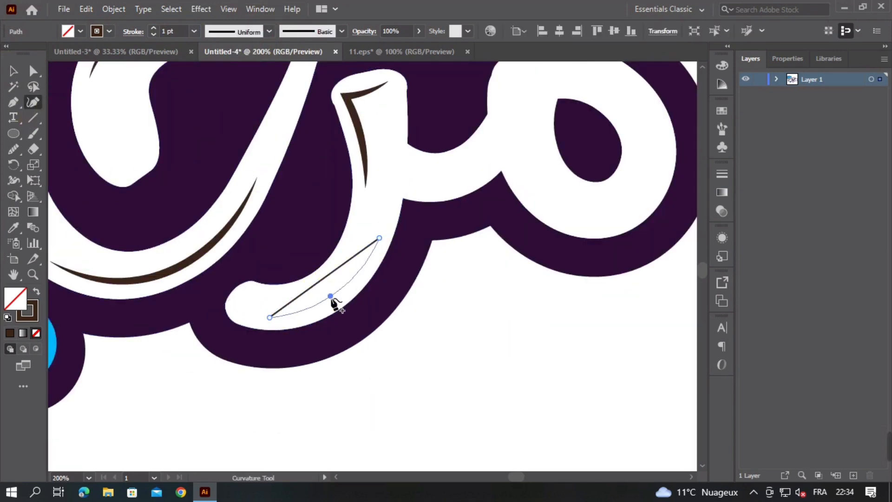
Set the tail line of ر to a 5 pt stroke with the lens-shaped width profile and deselect it
{"action": "left_click", "coordinate": [167, 31]}
{"action": "type", "text": "5"}
{"action": "left_click", "coordinate": [269, 31]}
{"action": "left_click", "coordinate": [228, 66]}
{"action": "key", "text": "v"}
{"action": "left_click", "coordinate": [527, 276]}
Draw a curved line with the Curvature tool along the upper right inner edge of the round letter م
{"action": "scroll", "coordinate": [528, 269], "scroll_direction": "up", "scroll_amount": 2}
{"action": "scroll", "coordinate": [528, 269], "scroll_direction": "right", "scroll_amount": 4}
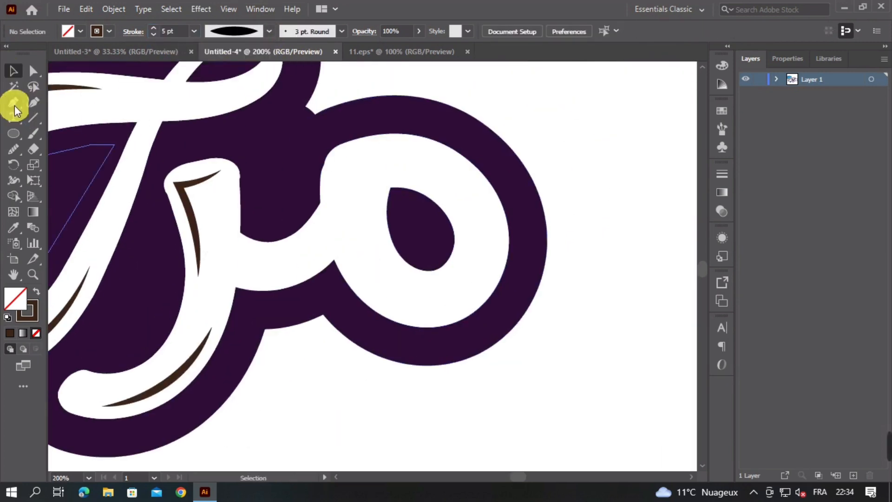
{"action": "left_click", "coordinate": [33, 102]}
{"action": "left_click", "coordinate": [391, 142]}
{"action": "left_click", "coordinate": [493, 240]}
{"action": "left_click", "coordinate": [460, 179]}
Give the upper line of م a 5 pt stroke and Width Profile 1, and deselect it
{"action": "type", "text": "5"}
{"action": "left_click", "coordinate": [269, 32]}
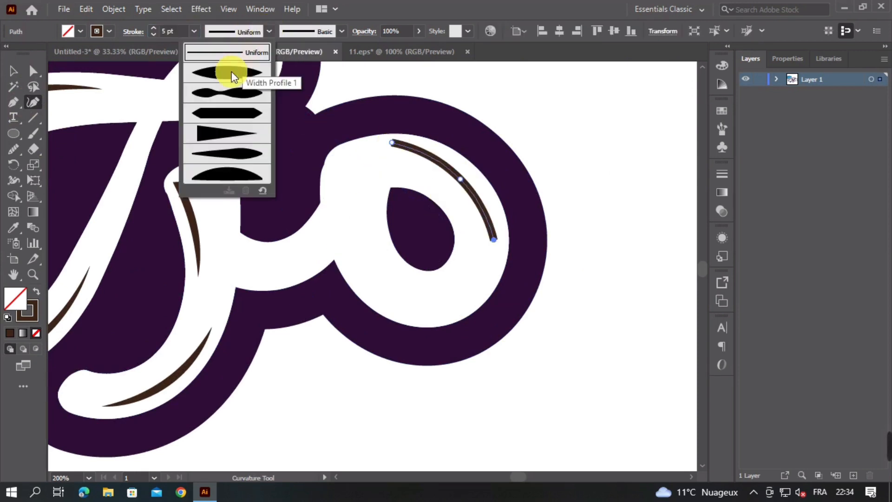
{"action": "left_click", "coordinate": [232, 71]}
{"action": "key", "text": "v"}
{"action": "left_click", "coordinate": [550, 204]}
Draw a curved line with the Curvature tool along the bottom inner edge of the round letter م
{"action": "left_click", "coordinate": [33, 102]}
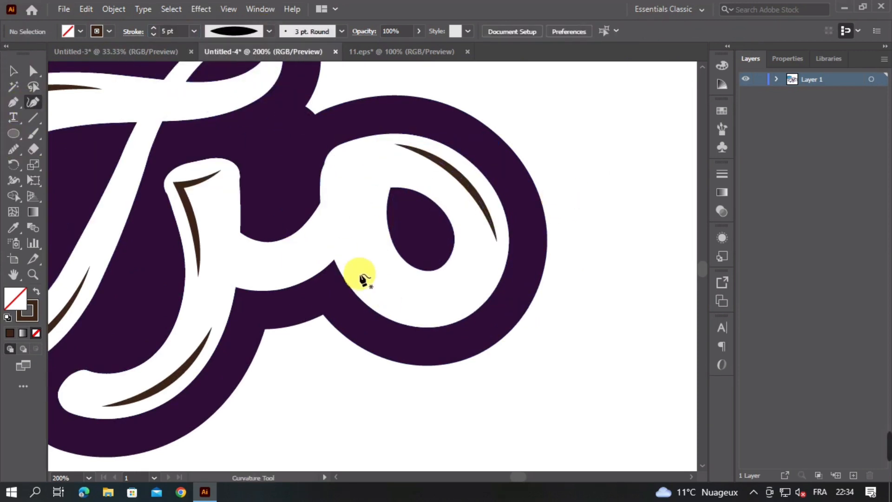
{"action": "left_click", "coordinate": [358, 271]}
{"action": "left_click", "coordinate": [478, 289]}
{"action": "left_click", "coordinate": [422, 308]}
Apply a 5 pt stroke with the lens-shaped width profile to the bottom line of م and deselect it
{"action": "left_click", "coordinate": [269, 31]}
{"action": "left_click", "coordinate": [231, 71]}
{"action": "key", "text": "v"}
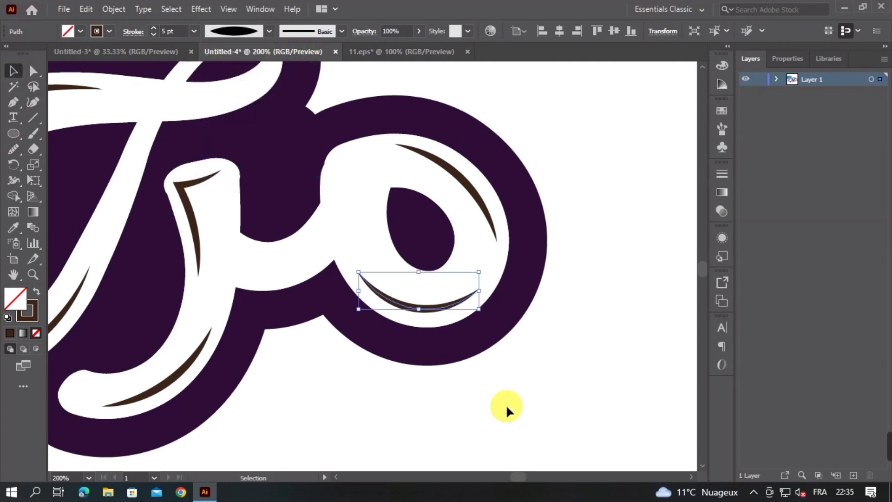
{"action": "left_click", "coordinate": [546, 345]}
Draw a straight line about 221 px long with the Pen tool just inside the top edge of the upper blue strip
{"action": "key", "text": "ctrl+minus"}
{"action": "key", "text": "ctrl+minus"}
{"action": "key", "text": "ctrl+minus"}
{"action": "key", "text": "ctrl+minus"}
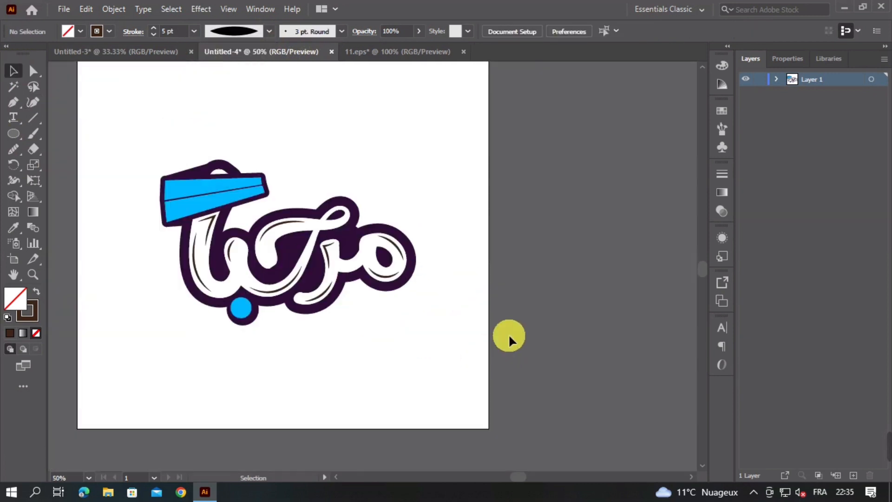
{"action": "scroll", "coordinate": [181, 140], "scroll_direction": "up", "scroll_amount": 3}
{"action": "left_click", "coordinate": [33, 102]}
{"action": "left_click", "coordinate": [14, 105]}
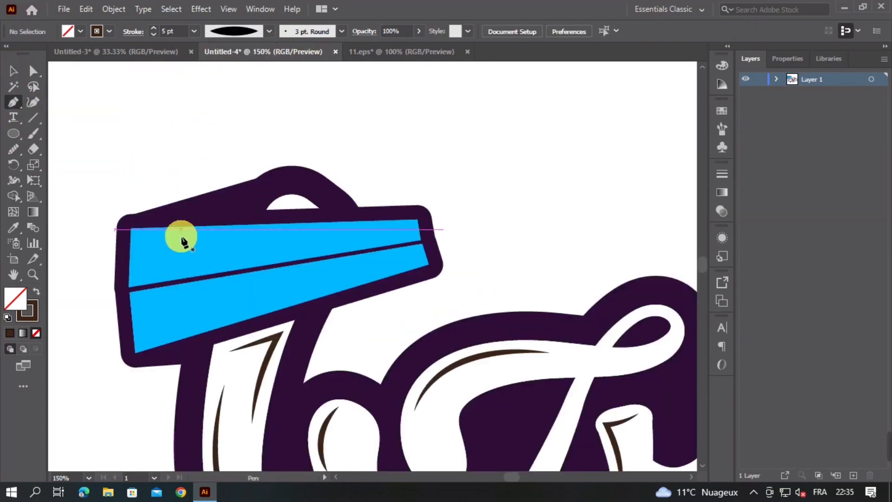
{"action": "left_click", "coordinate": [147, 236]}
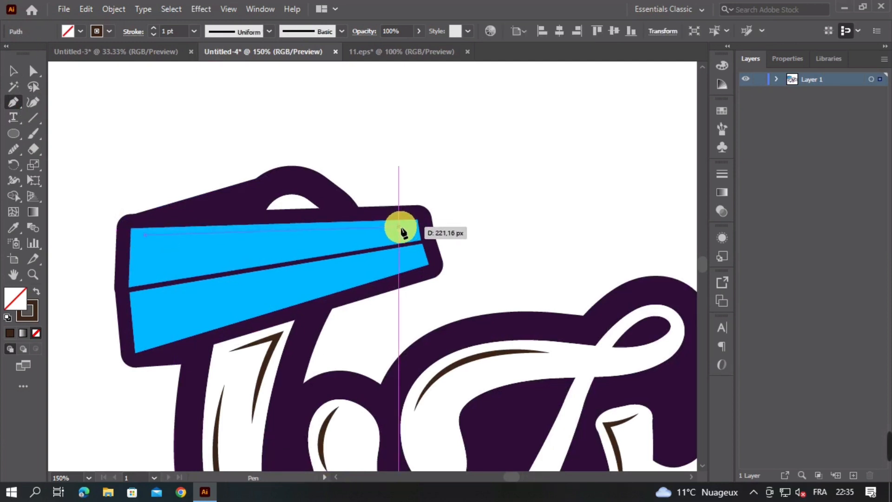
{"action": "left_click", "coordinate": [399, 227]}
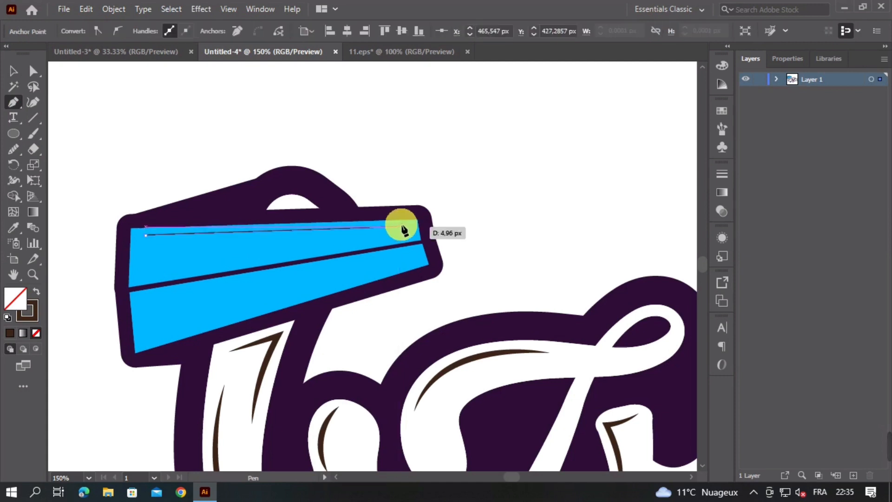
Color the new line on the blue strip with a white stroke and no fill
{"action": "left_click", "coordinate": [36, 291]}
{"action": "double_click", "coordinate": [15, 299]}
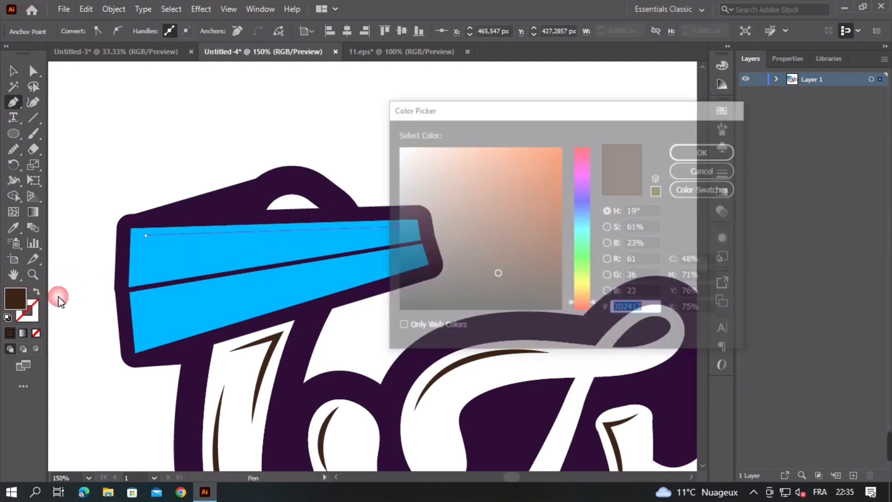
{"action": "left_click_drag", "start_coordinate": [454, 194], "coordinate": [393, 138]}
{"action": "key", "text": "Return"}
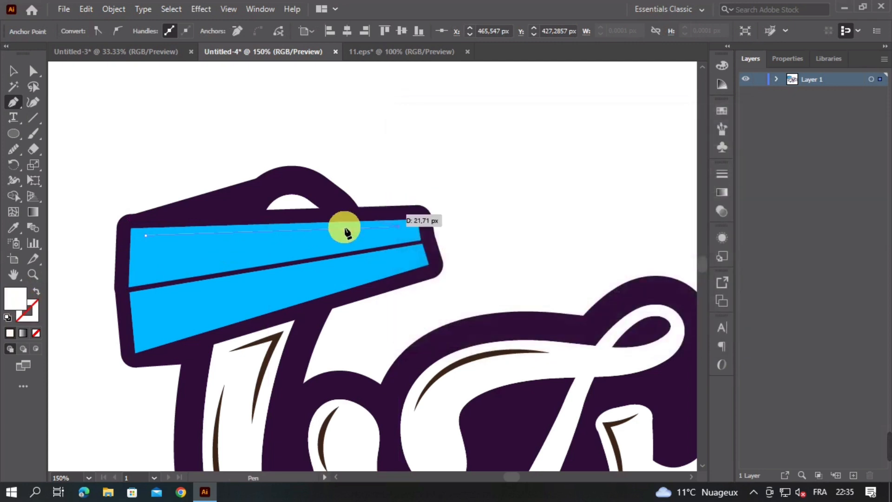
{"action": "left_click", "coordinate": [37, 292]}
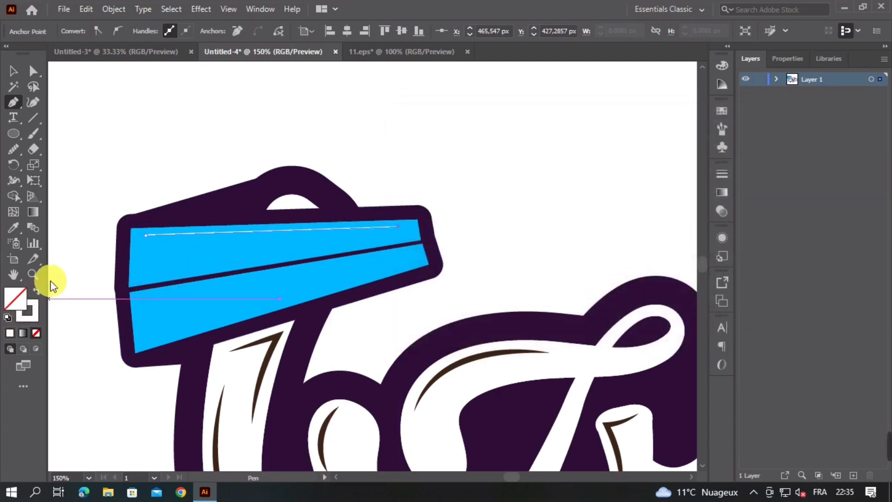
Set the white line's stroke to 5 pt and apply the width profile with two bulges and a narrow middle
{"action": "left_click", "coordinate": [29, 72]}
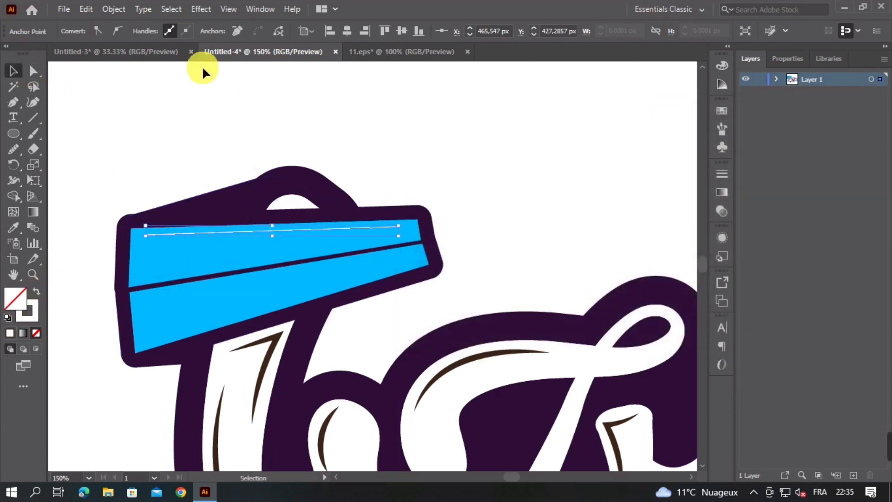
{"action": "left_click", "coordinate": [258, 230]}
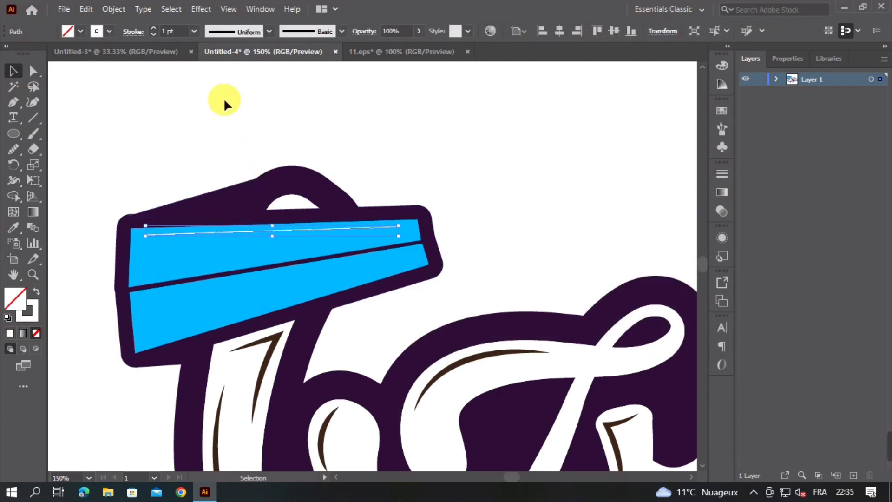
{"action": "left_click", "coordinate": [166, 34]}
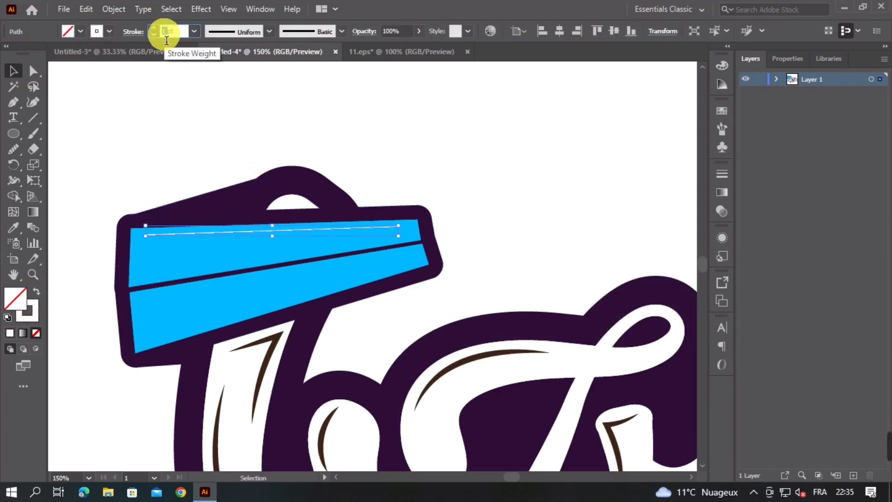
{"action": "type", "text": "5"}
{"action": "key", "text": "Return"}
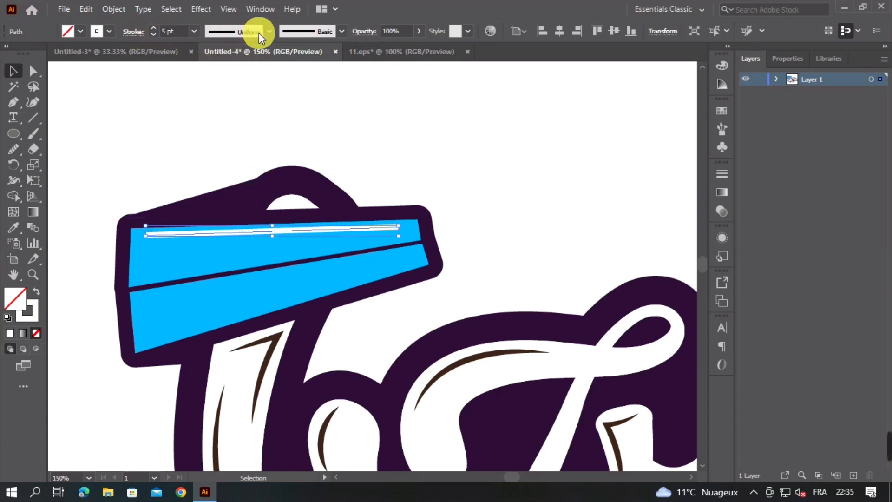
{"action": "left_click", "coordinate": [263, 33]}
{"action": "left_click", "coordinate": [234, 90]}
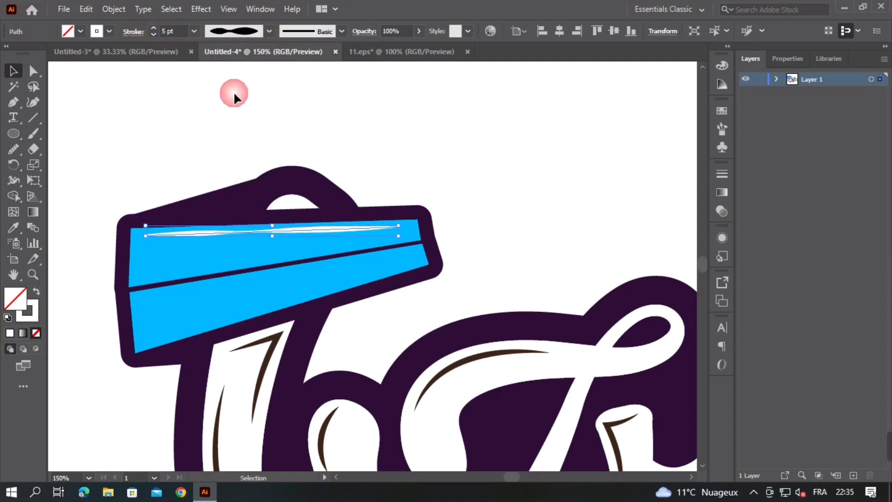
Thin the white line's stroke to 2 pt after trying 3 pt, and deselect it
{"action": "left_click", "coordinate": [172, 32]}
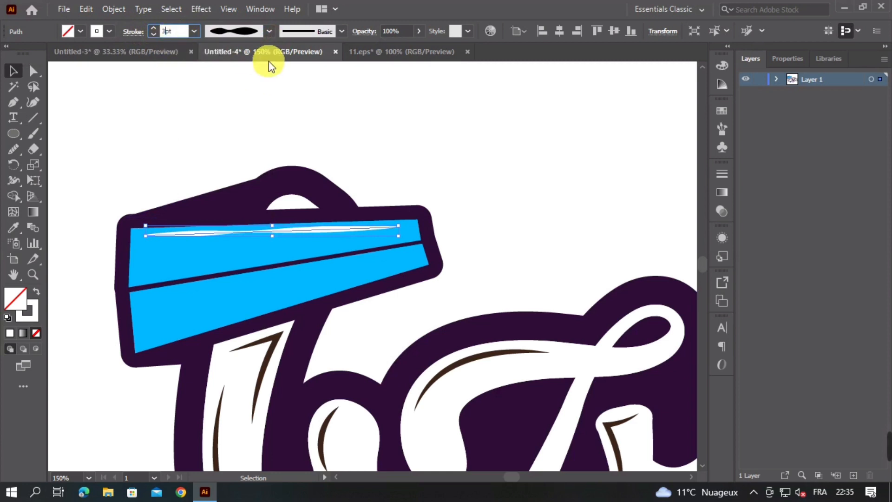
{"action": "type", "text": "3"}
{"action": "key", "text": "Return"}
{"action": "left_click", "coordinate": [165, 31]}
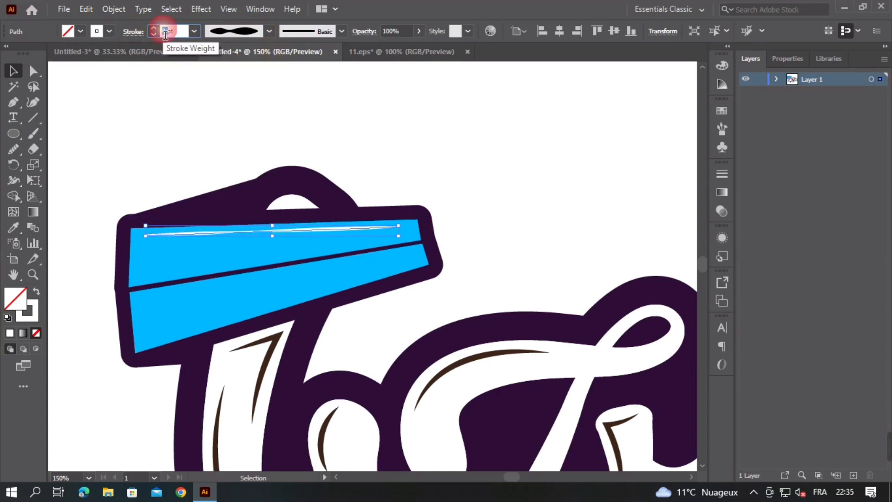
{"action": "type", "text": "2"}
{"action": "key", "text": "Return"}
{"action": "left_click", "coordinate": [141, 116]}
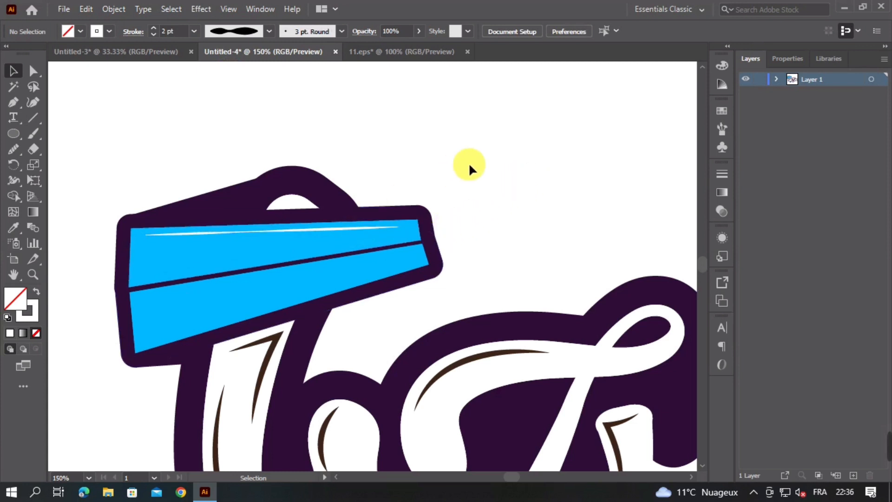
Examine the white highlight on the blue strip up close and against the whole lettering
{"action": "key", "text": "ctrl+minus"}
{"action": "key", "text": "ctrl+minus"}
{"action": "key", "text": "ctrl+minus"}
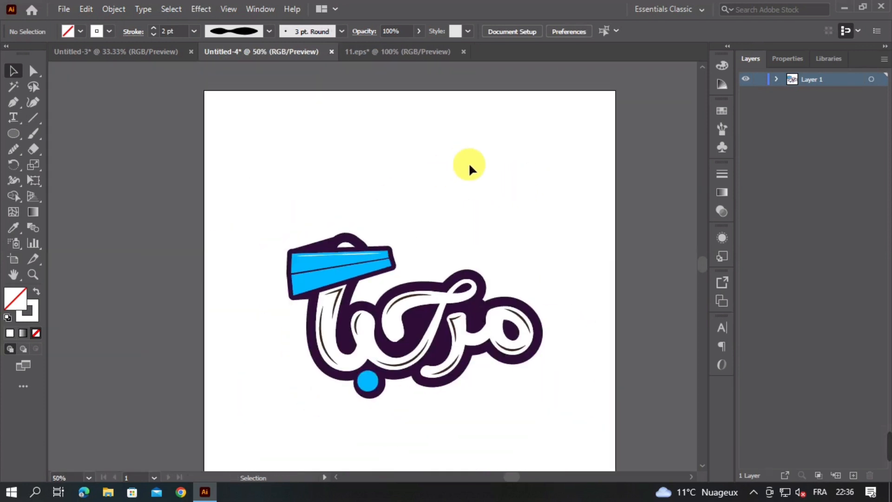
{"action": "key", "text": "ctrl+plus"}
{"action": "key", "text": "ctrl+plus"}
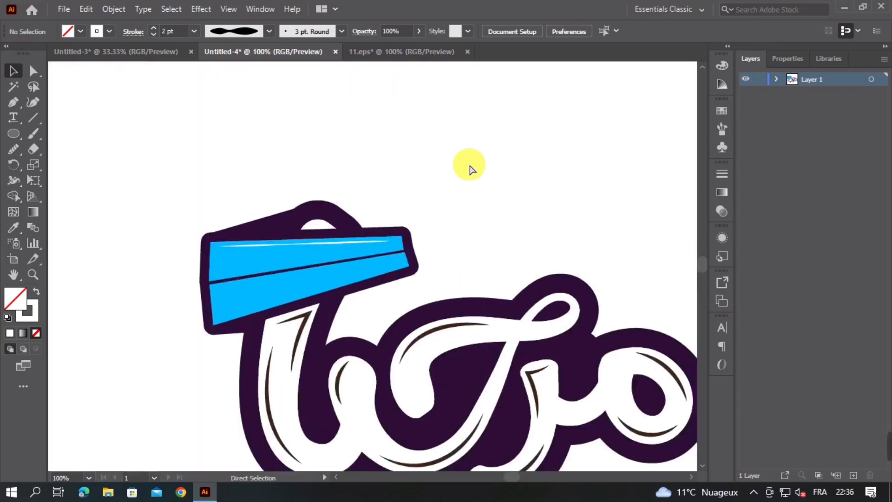
{"action": "key", "text": "ctrl+plus"}
{"action": "left_click", "coordinate": [317, 233]}
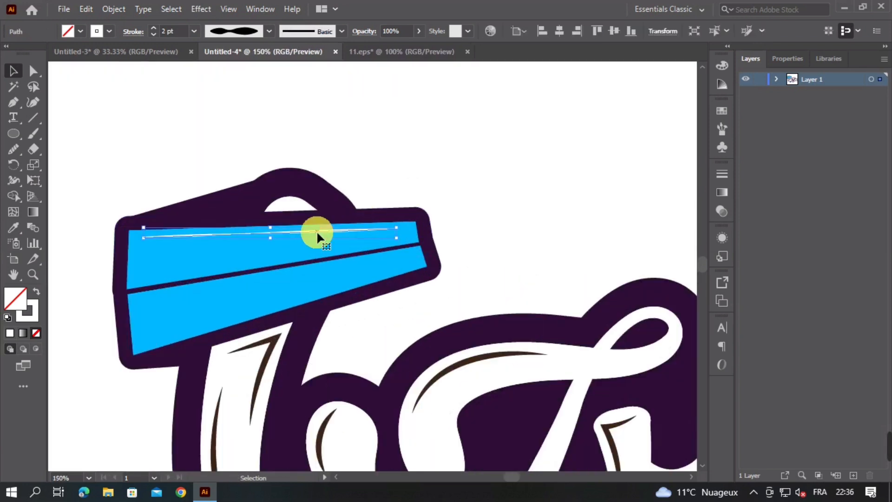
{"action": "left_click", "coordinate": [409, 160]}
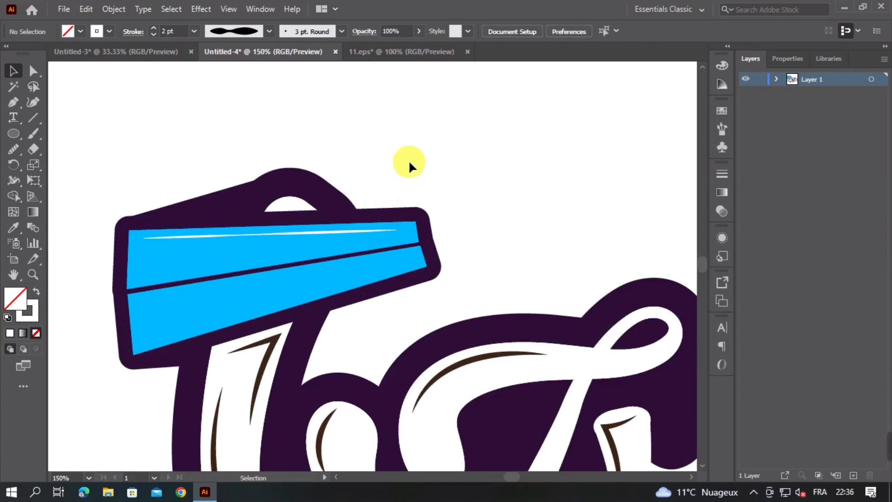
{"action": "key", "text": "ctrl+minus"}
{"action": "key", "text": "ctrl+minus"}
{"action": "key", "text": "ctrl+minus"}
{"action": "key", "text": "ctrl+plus"}
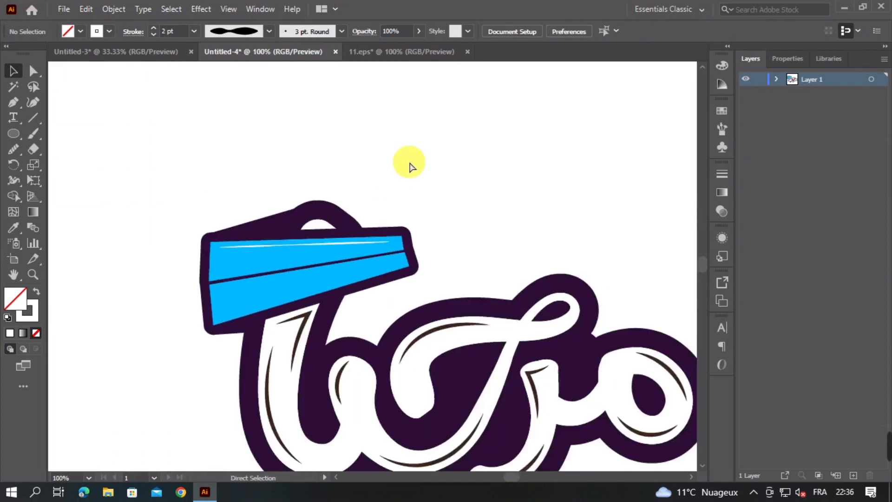
{"action": "key", "text": "ctrl+plus"}
{"action": "key", "text": "ctrl+plus"}
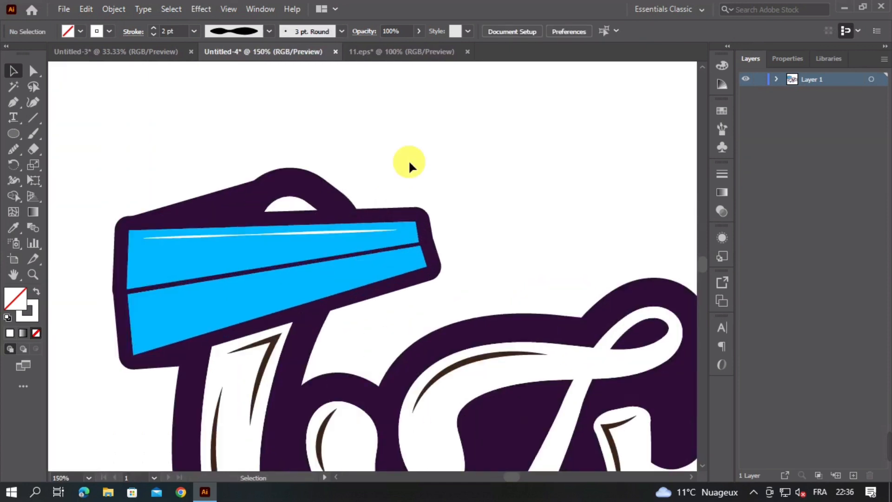
Draw a curved white line inside the blue dot, following its lower-left edge, with the Curvature tool
{"action": "scroll", "coordinate": [372, 242], "scroll_direction": "down", "scroll_amount": 5}
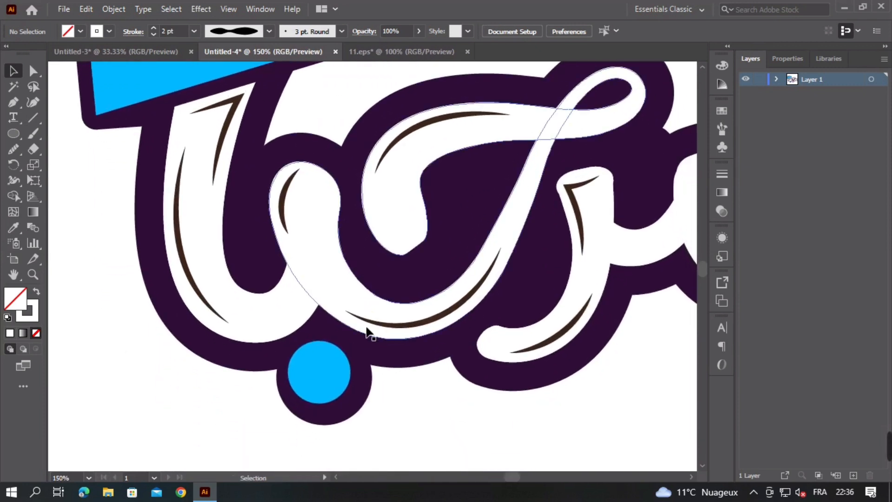
{"action": "scroll", "coordinate": [367, 328], "scroll_direction": "up", "scroll_amount": 1}
{"action": "left_click_drag", "start_coordinate": [331, 352], "coordinate": [319, 222]}
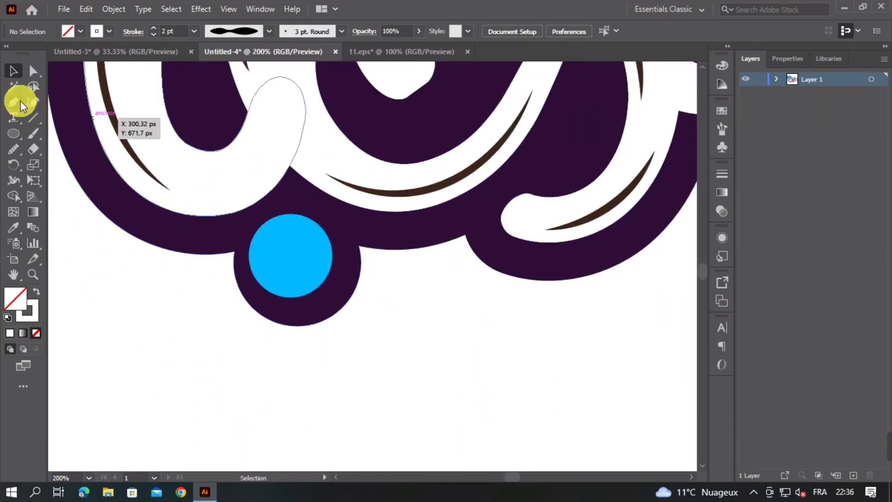
{"action": "left_click", "coordinate": [33, 102]}
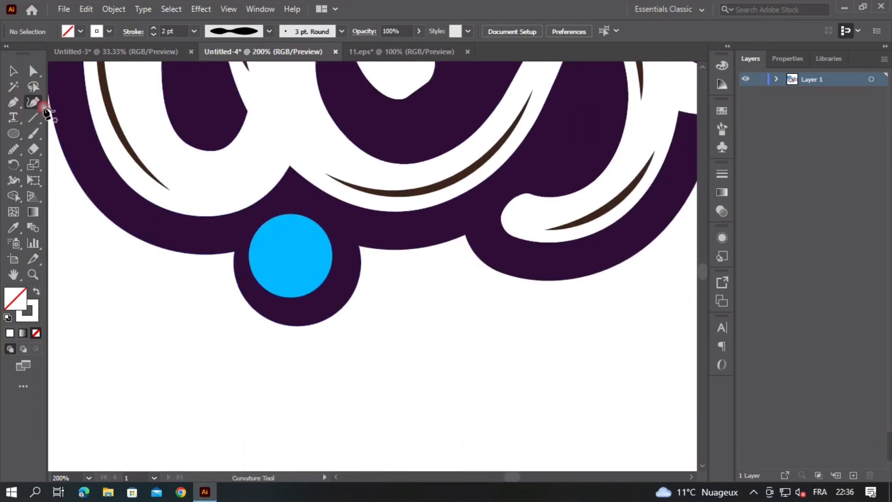
{"action": "left_click", "coordinate": [266, 233]}
{"action": "left_click", "coordinate": [313, 279]}
{"action": "left_click", "coordinate": [291, 258]}
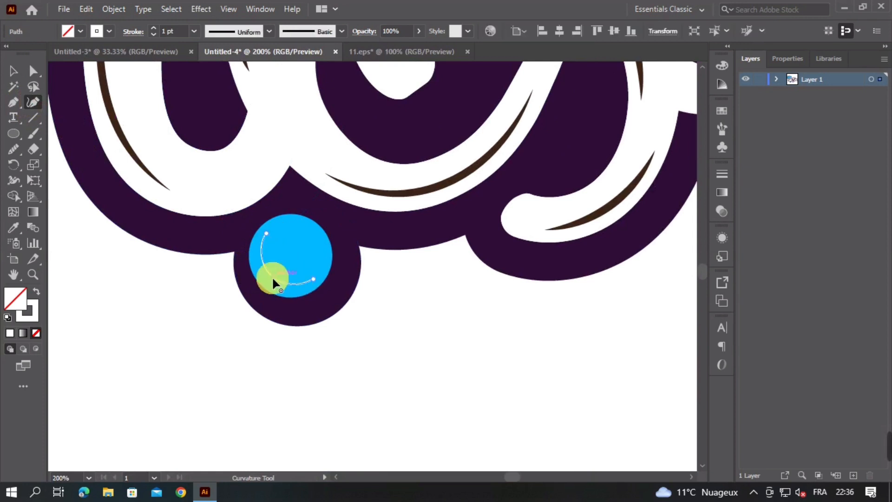
{"action": "left_click", "coordinate": [271, 276]}
Apply the elliptical tapered width profile and a 2 pt stroke to the dot's white line, and deselect it
{"action": "left_click", "coordinate": [258, 33]}
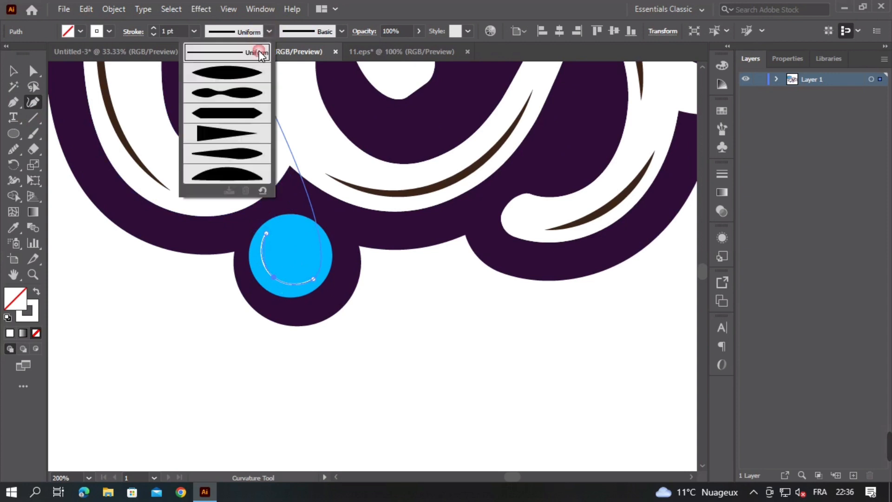
{"action": "left_click", "coordinate": [230, 77]}
{"action": "left_click", "coordinate": [194, 32]}
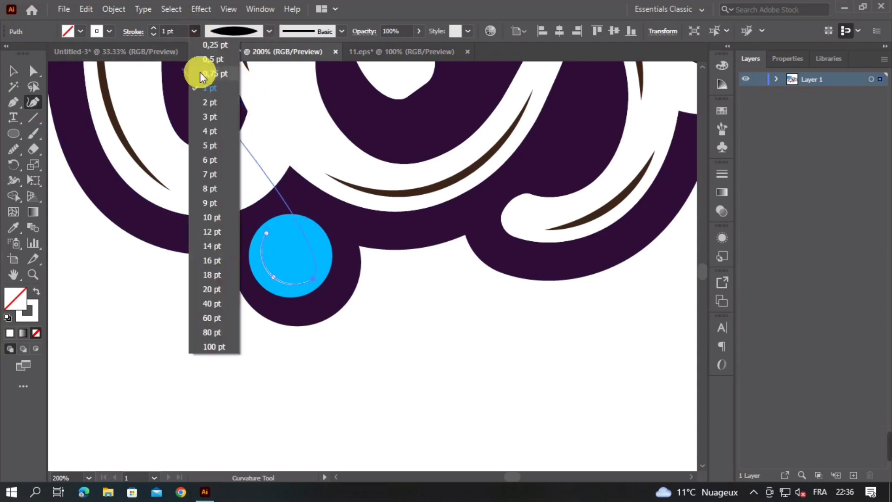
{"action": "left_click", "coordinate": [211, 106]}
{"action": "left_click", "coordinate": [12, 73]}
{"action": "left_click", "coordinate": [390, 362]}
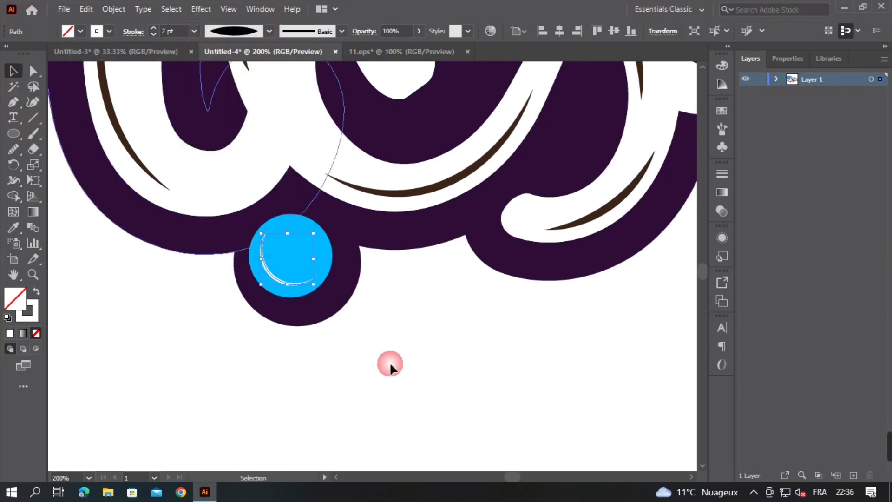
Thicken the white highlight line on the upper blue strip to 3 pt and deselect it
{"action": "key", "text": "ctrl+minus"}
{"action": "key", "text": "ctrl+minus"}
{"action": "key", "text": "ctrl+minus"}
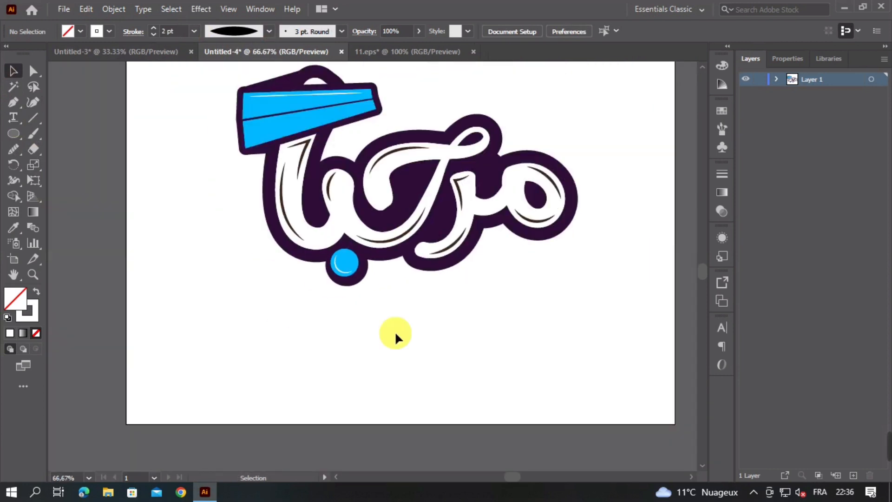
{"action": "key", "text": "space"}
{"action": "left_click_drag", "start_coordinate": [436, 237], "coordinate": [408, 255]}
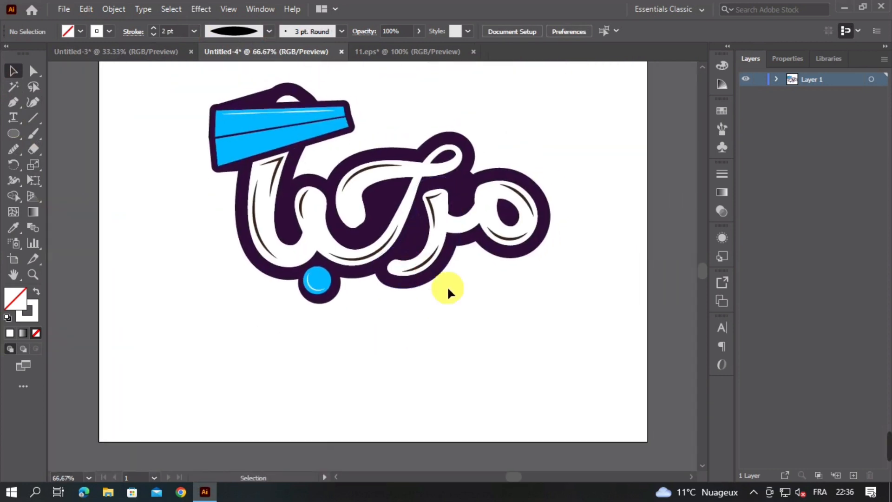
{"action": "key", "text": "space"}
{"action": "left_click_drag", "start_coordinate": [279, 140], "coordinate": [273, 161]}
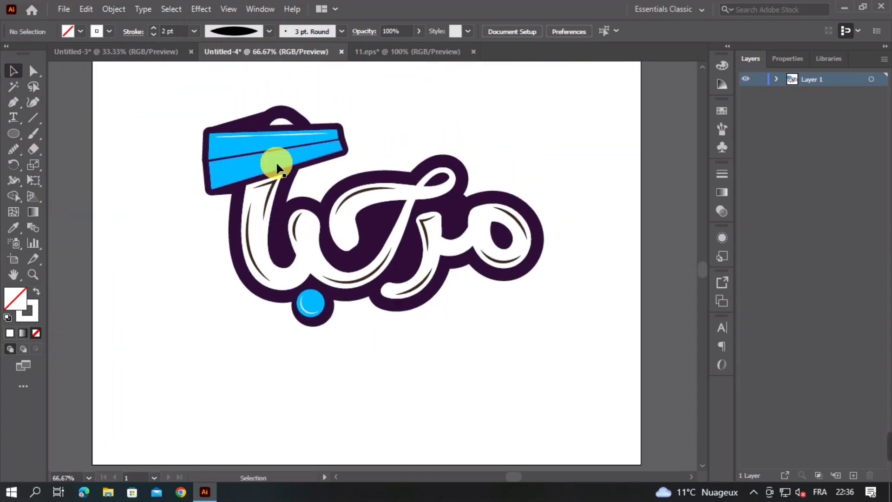
{"action": "scroll", "coordinate": [286, 164], "scroll_direction": "up", "scroll_amount": 2}
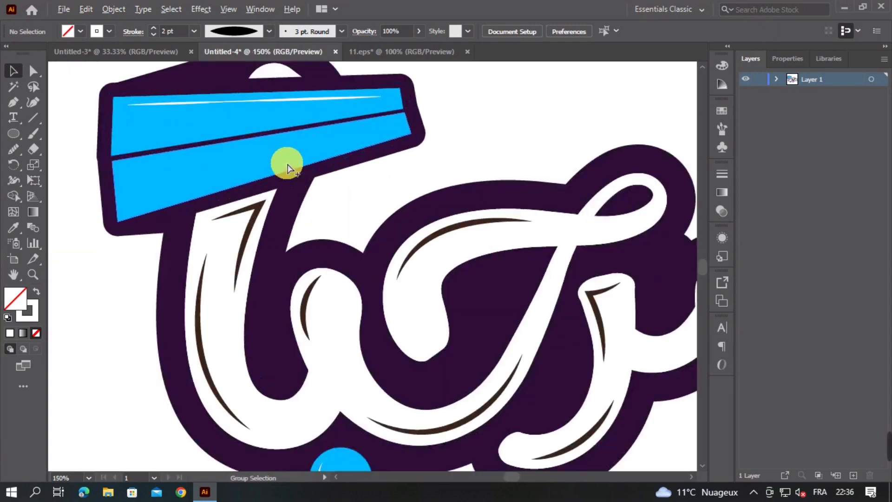
{"action": "left_click", "coordinate": [302, 100]}
{"action": "left_click", "coordinate": [193, 31]}
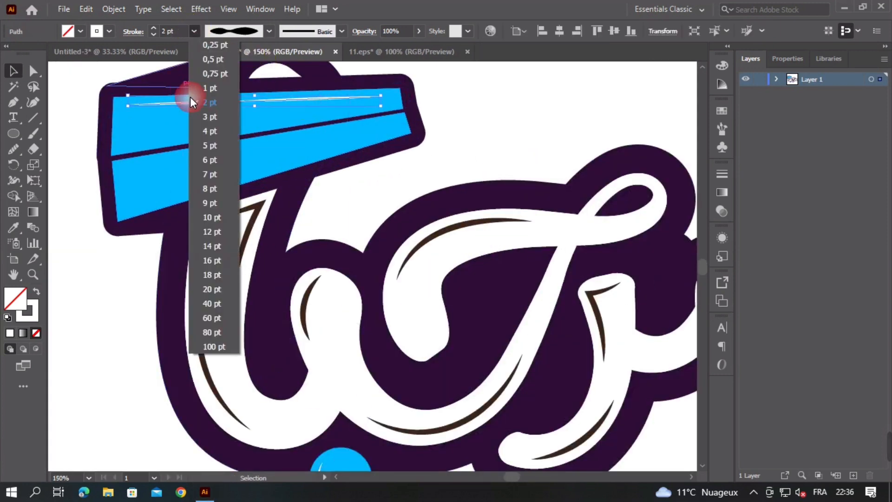
{"action": "left_click", "coordinate": [210, 120]}
{"action": "left_click", "coordinate": [481, 165]}
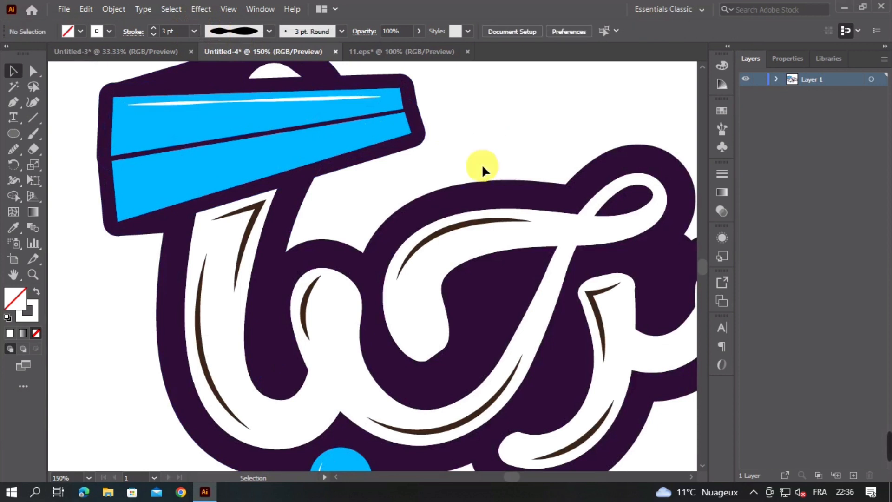
{"action": "left_click_drag", "start_coordinate": [431, 155], "coordinate": [404, 175]}
{"action": "scroll", "coordinate": [436, 180], "scroll_direction": "down", "scroll_amount": 2}
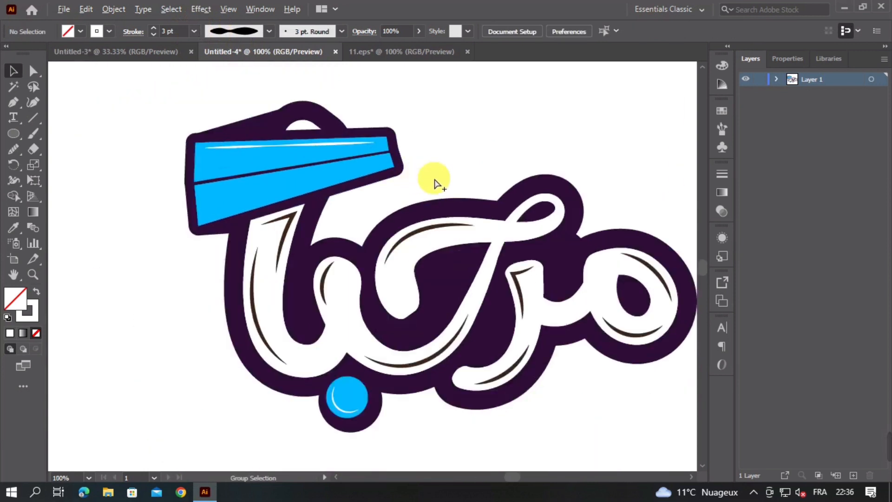
{"action": "scroll", "coordinate": [483, 288], "scroll_direction": "down", "scroll_amount": 1}
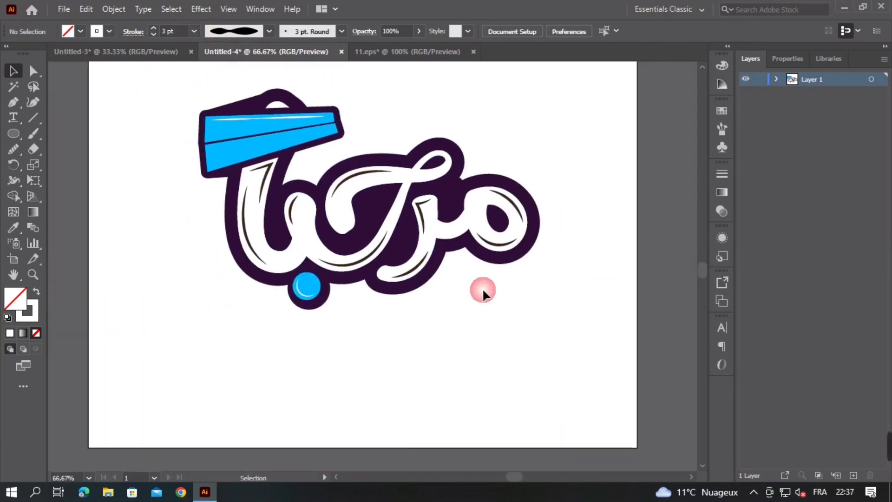
{"action": "left_click_drag", "start_coordinate": [535, 292], "coordinate": [497, 332]}
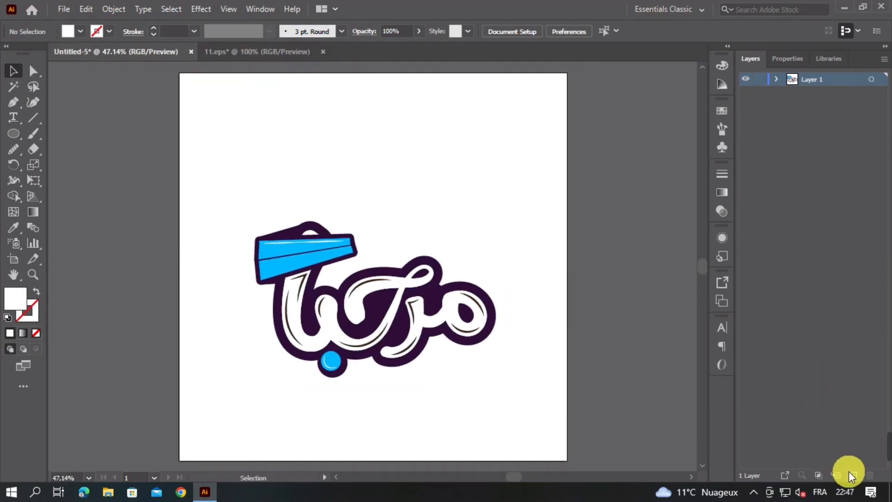
Add a new layer to the lettering document and bring the astronaut artwork from 11.eps into it
{"action": "left_click", "coordinate": [850, 473]}
{"action": "left_click", "coordinate": [283, 52]}
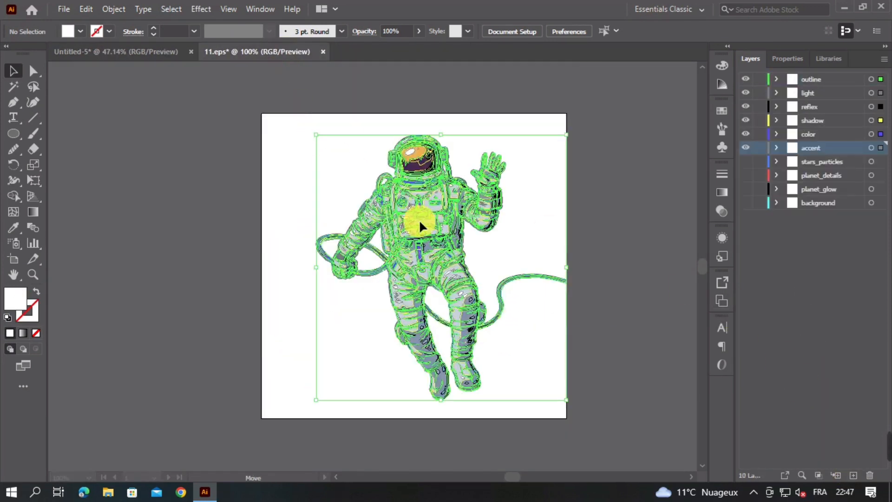
{"action": "mouse_move", "coordinate": [419, 219]}
{"action": "left_mouse_down"}
{"action": "mouse_move", "coordinate": [355, 151]}
{"action": "mouse_move", "coordinate": [113, 59]}
{"action": "mouse_move", "coordinate": [229, 154]}
{"action": "mouse_move", "coordinate": [382, 240]}
{"action": "left_mouse_up"}
{"action": "left_click_drag", "start_coordinate": [378, 207], "coordinate": [376, 90]}
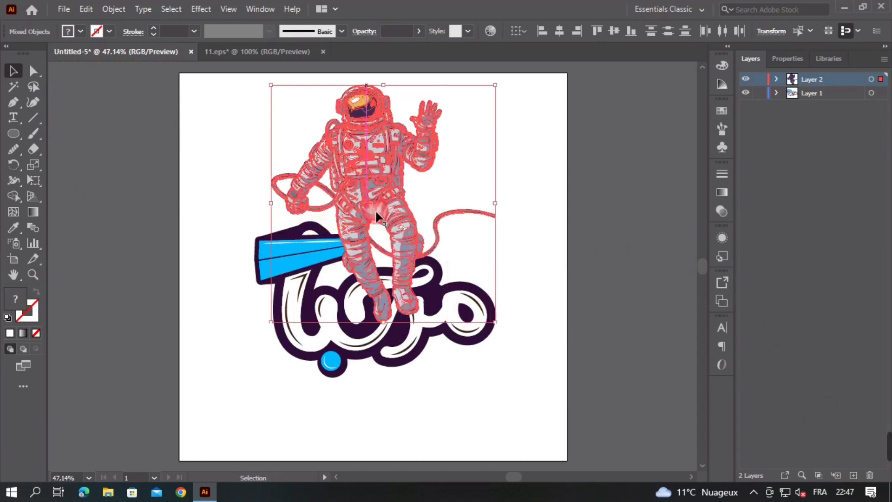
Enlarge the astronaut and position it centrally over the lettering, with its boots extending below the letters
{"action": "left_click", "coordinate": [380, 321]}
{"action": "left_click_drag", "start_coordinate": [387, 335], "coordinate": [390, 395]}
{"action": "left_click_drag", "start_coordinate": [358, 188], "coordinate": [377, 228]}
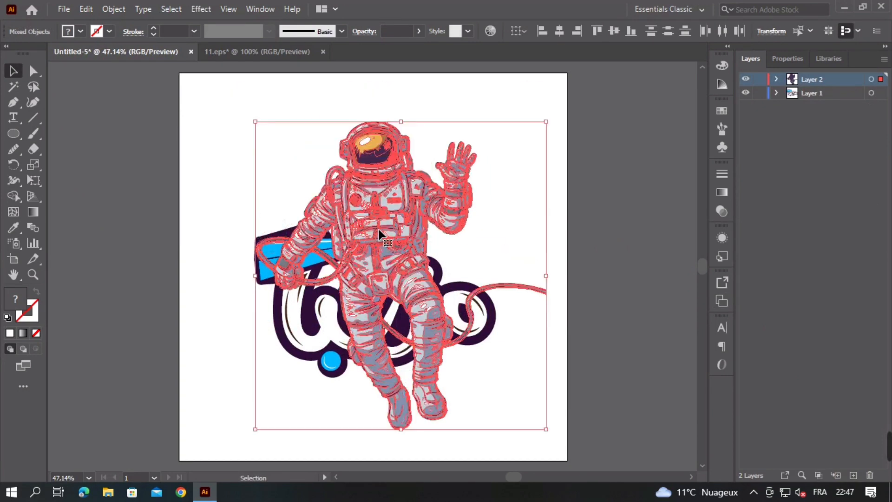
{"action": "left_click", "coordinate": [378, 228]}
{"action": "left_click", "coordinate": [385, 153]}
{"action": "left_click_drag", "start_coordinate": [407, 129], "coordinate": [400, 160]}
{"action": "left_click_drag", "start_coordinate": [407, 253], "coordinate": [394, 216]}
{"action": "left_click", "coordinate": [419, 240]}
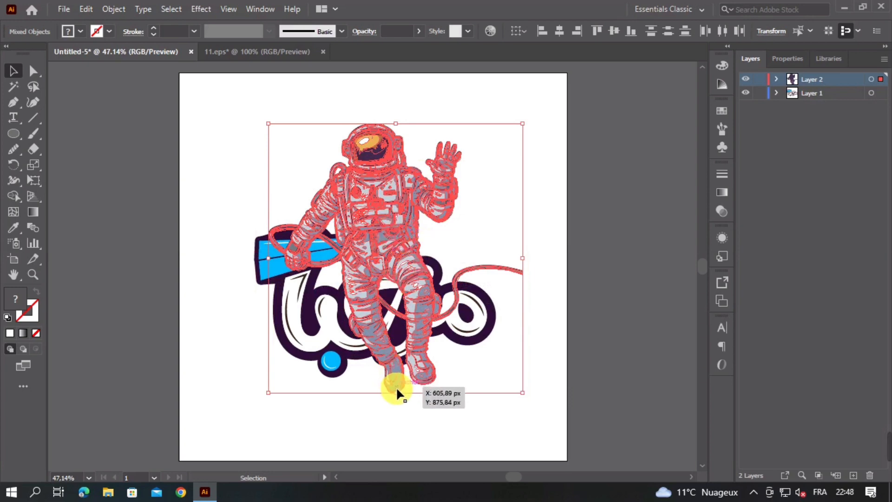
{"action": "left_click_drag", "start_coordinate": [395, 392], "coordinate": [396, 411]}
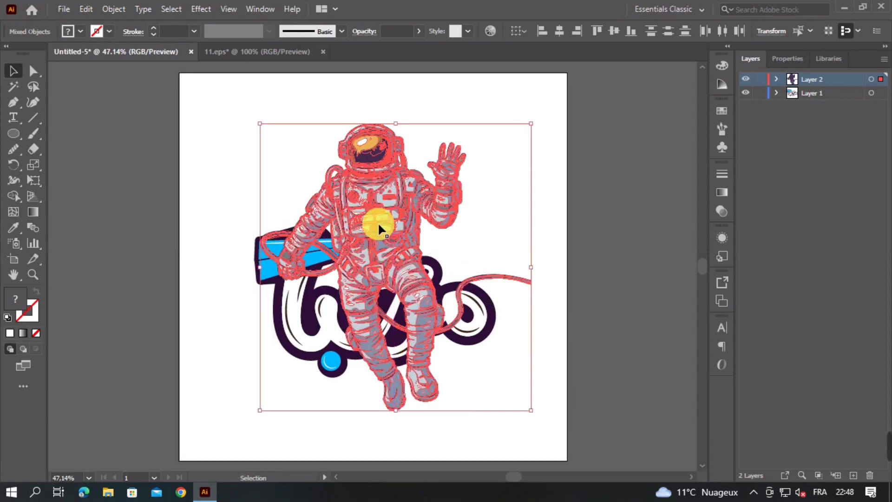
{"action": "mouse_move", "coordinate": [379, 224]}
{"action": "left_mouse_down"}
{"action": "mouse_move", "coordinate": [397, 235]}
{"action": "mouse_move", "coordinate": [376, 240]}
{"action": "left_mouse_up"}
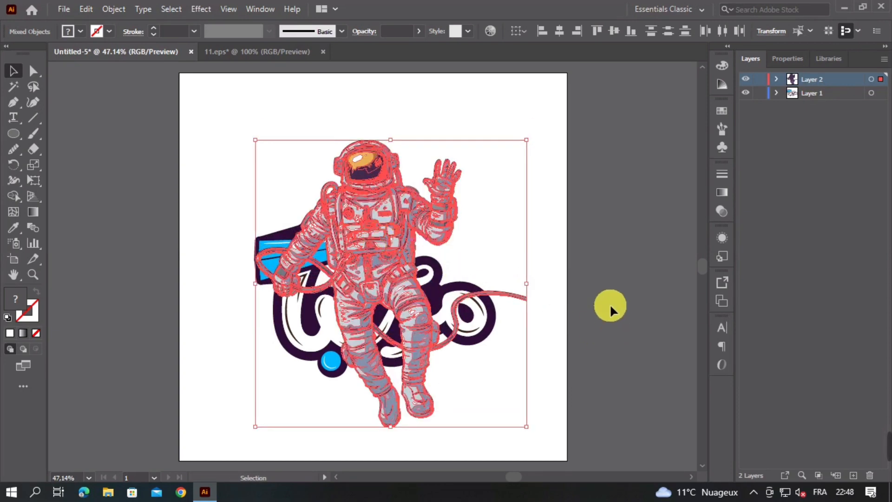
Move the astronaut's Layer 2 below the lettering's Layer 1, and lock the lettering layer
{"action": "left_click_drag", "start_coordinate": [836, 80], "coordinate": [829, 103]}
{"action": "key", "text": "ctrl+2"}
{"action": "scroll", "coordinate": [517, 266], "scroll_direction": "right", "scroll_amount": 2}
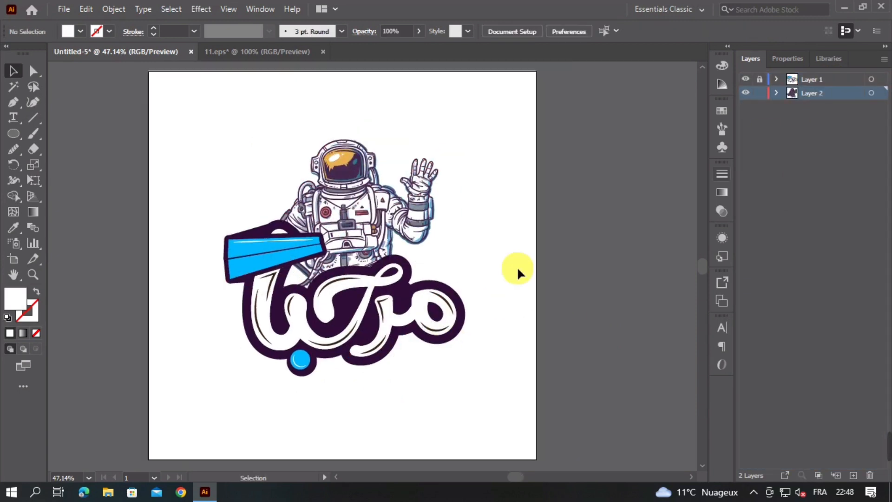
Paste the blue water ripples on Layer 3 and position them behind the lettering around the astronaut's waist
{"action": "key", "text": "ctrl+v"}
{"action": "left_click_drag", "start_coordinate": [393, 279], "coordinate": [535, 245]}
{"action": "mouse_move", "coordinate": [440, 286]}
{"action": "left_mouse_down"}
{"action": "mouse_move", "coordinate": [406, 297]}
{"action": "mouse_move", "coordinate": [506, 305]}
{"action": "mouse_move", "coordinate": [425, 289]}
{"action": "left_mouse_up"}
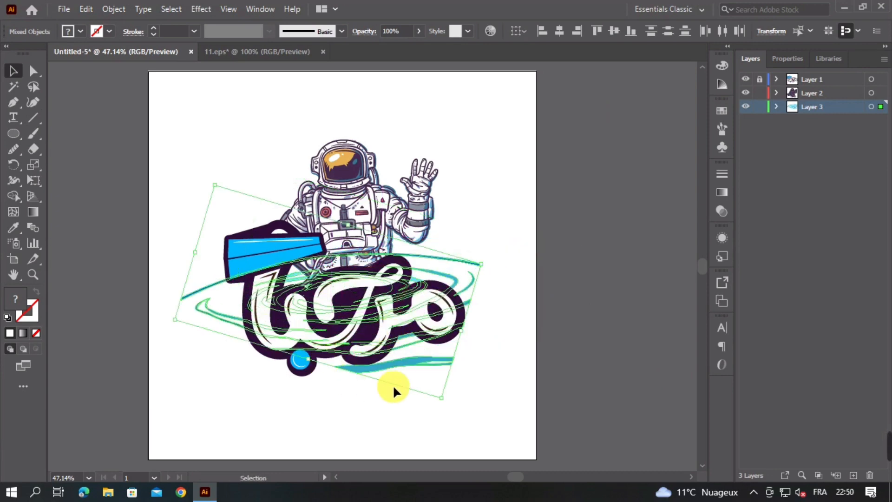
Delete the thick blue ripple stroke that sticks out below the lettering
{"action": "left_click", "coordinate": [487, 378]}
{"action": "left_click", "coordinate": [422, 362]}
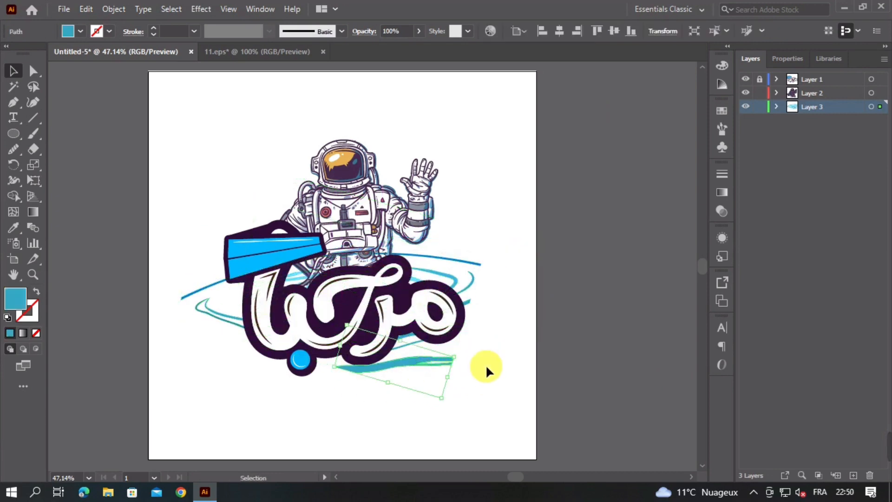
{"action": "key", "text": "Delete"}
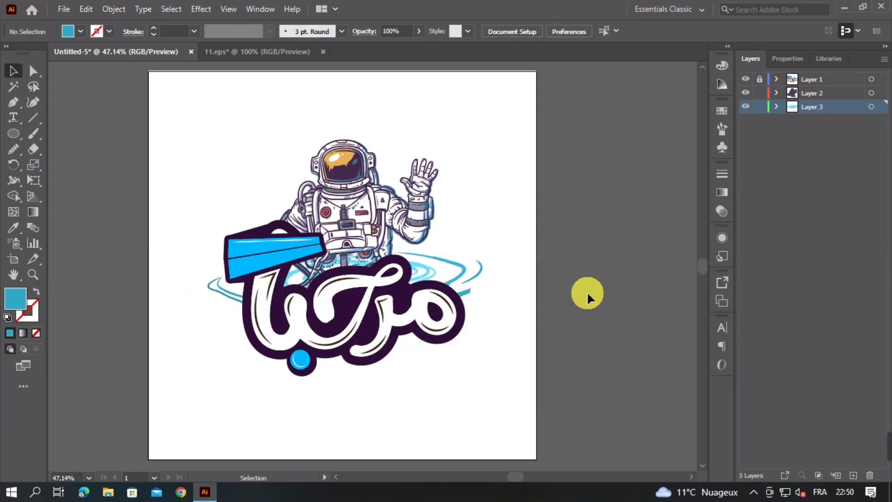
Add a new layer above Layer 3 and bring the particle dots from 11.eps into it, around the astronaut's raised hand
{"action": "key", "text": "ctrl+minus"}
{"action": "key", "text": "ctrl+minus"}
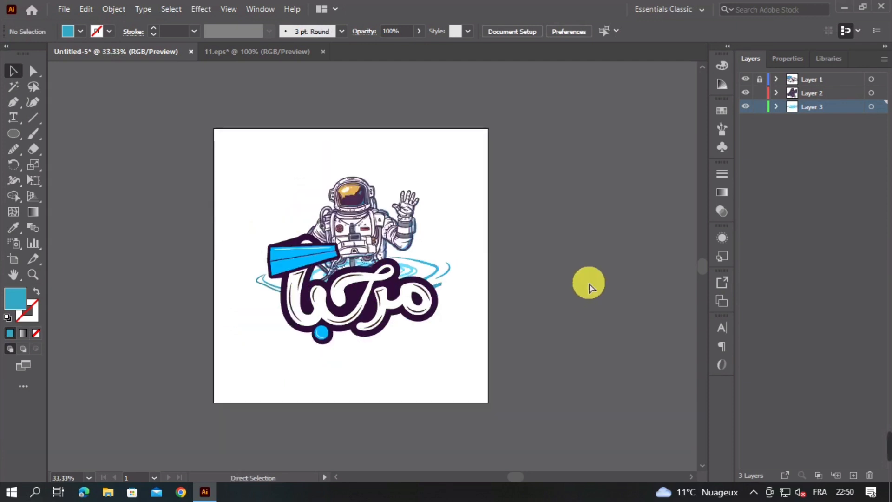
{"action": "key", "text": "ctrl+plus"}
{"action": "key", "text": "ctrl+plus"}
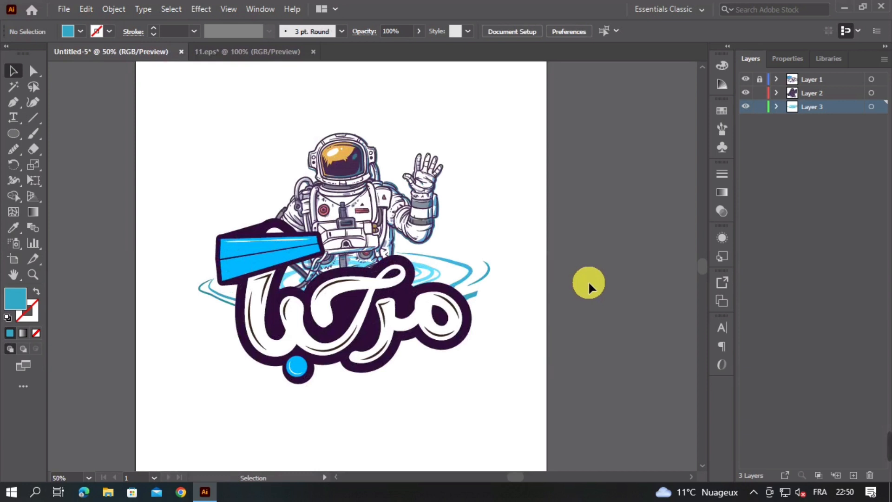
{"action": "key", "text": "ctrl+minus"}
{"action": "left_click", "coordinate": [854, 475]}
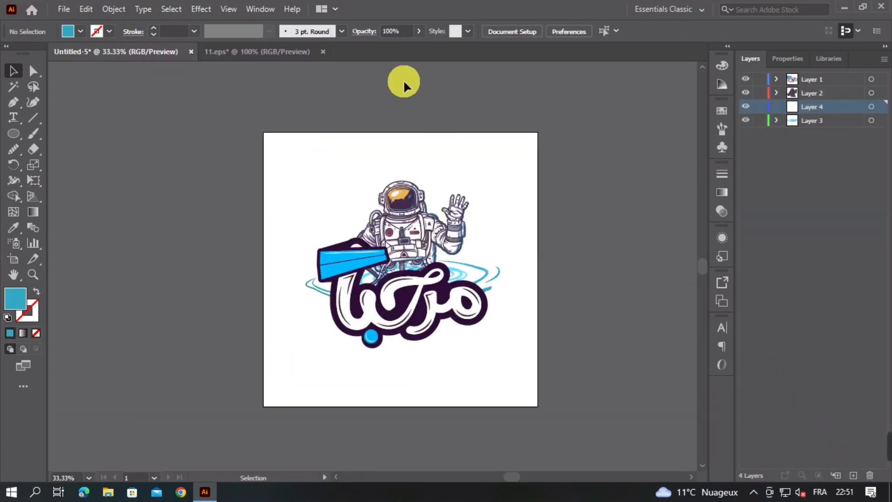
{"action": "left_click", "coordinate": [279, 52]}
{"action": "left_click", "coordinate": [547, 210]}
{"action": "left_click_drag", "start_coordinate": [547, 214], "coordinate": [259, 105]}
{"action": "left_click_drag", "start_coordinate": [445, 224], "coordinate": [452, 143]}
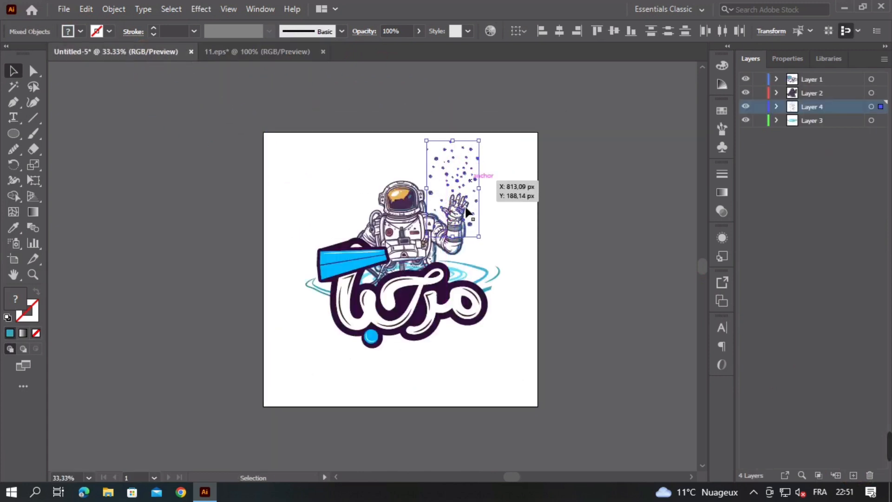
Move the particle dots' Layer 4 below the water ripples' Layer 3
{"action": "left_click_drag", "start_coordinate": [837, 111], "coordinate": [838, 132]}
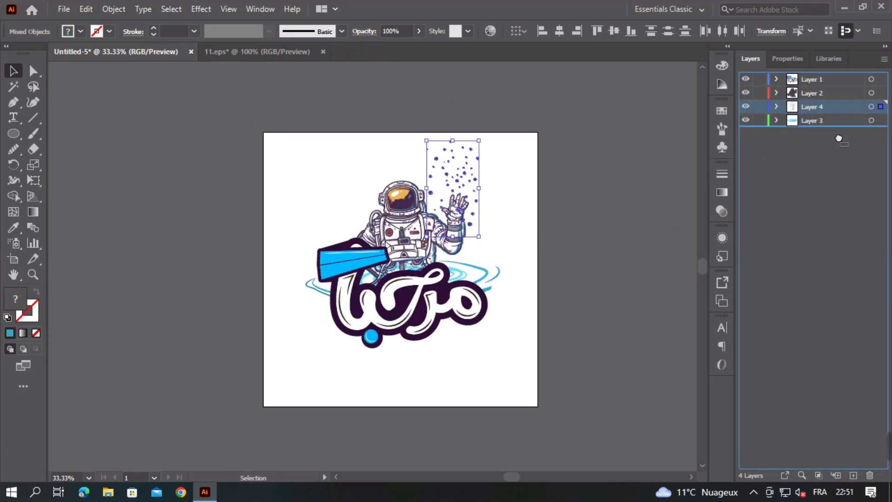
{"action": "scroll", "coordinate": [584, 190], "scroll_direction": "up", "scroll_amount": 2}
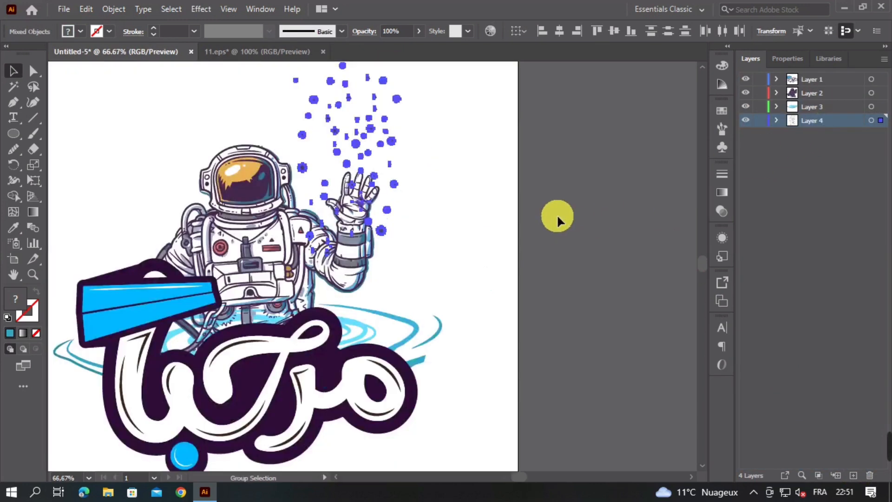
{"action": "left_click_drag", "start_coordinate": [467, 182], "coordinate": [408, 274]}
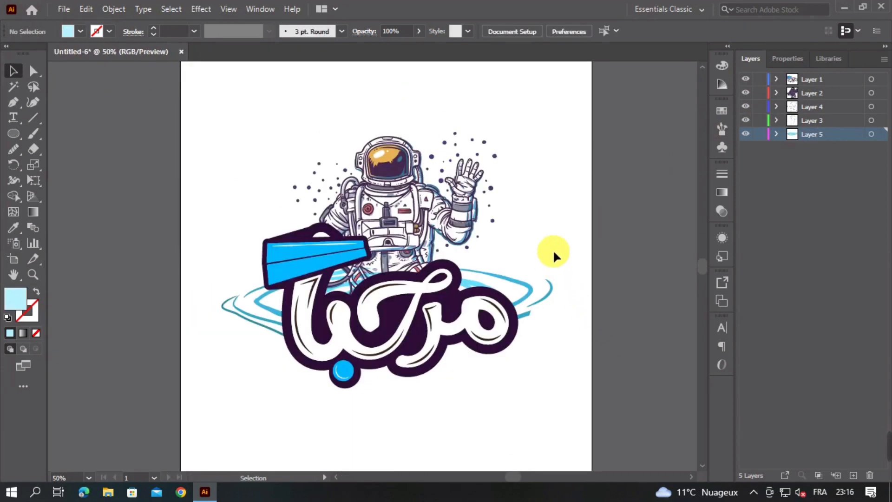
Draw a rectangle covering the whole artboard on Layer 5, filled with light blue RGB 182, 241, 255 and no stroke
{"action": "scroll", "coordinate": [584, 284], "scroll_direction": "down", "scroll_amount": 1}
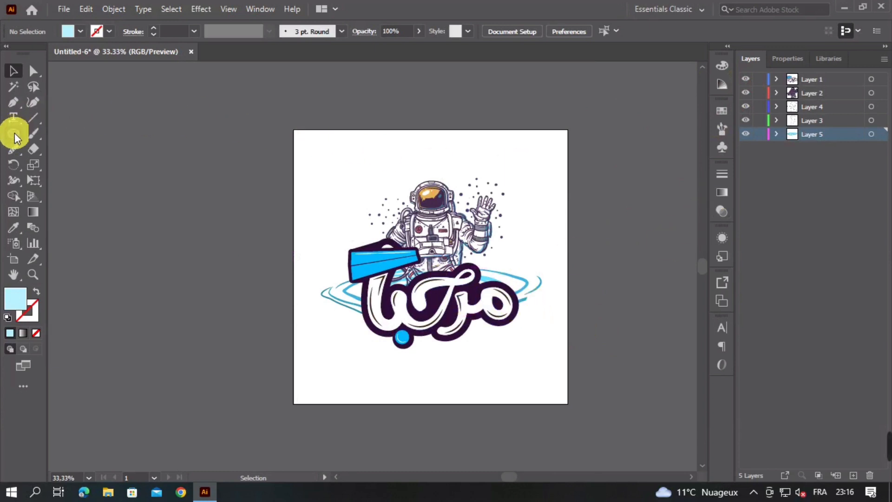
{"action": "left_click_drag", "start_coordinate": [13, 133], "coordinate": [51, 132]}
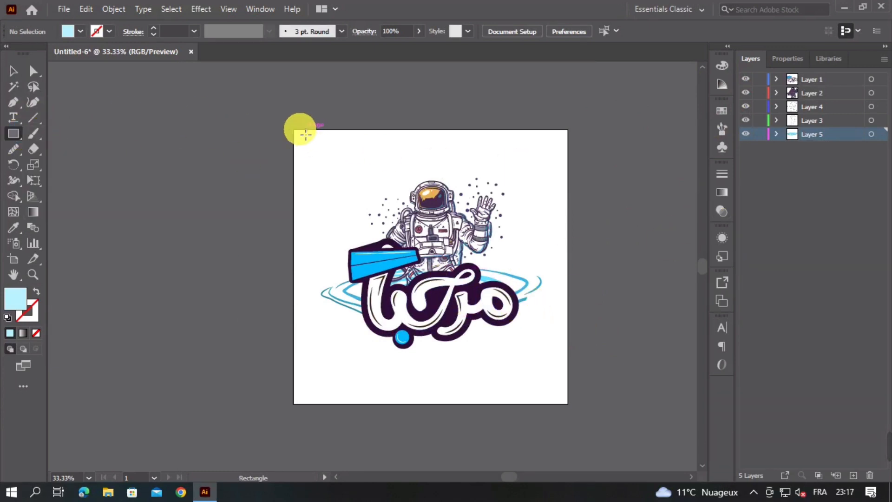
{"action": "left_click_drag", "start_coordinate": [301, 135], "coordinate": [576, 410]}
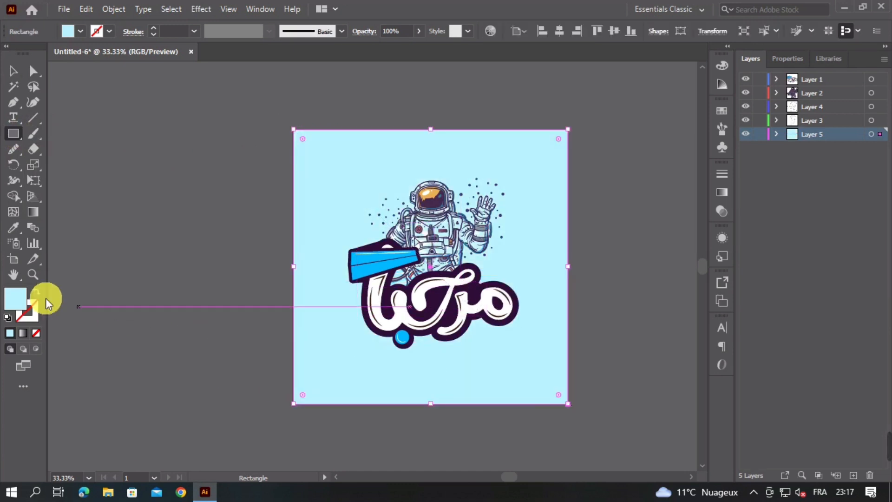
{"action": "double_click", "coordinate": [15, 298]}
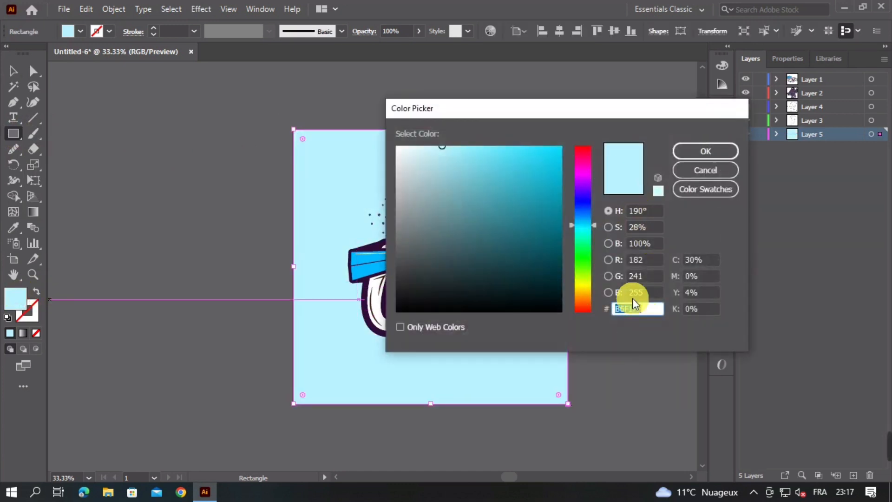
{"action": "left_click", "coordinate": [700, 157]}
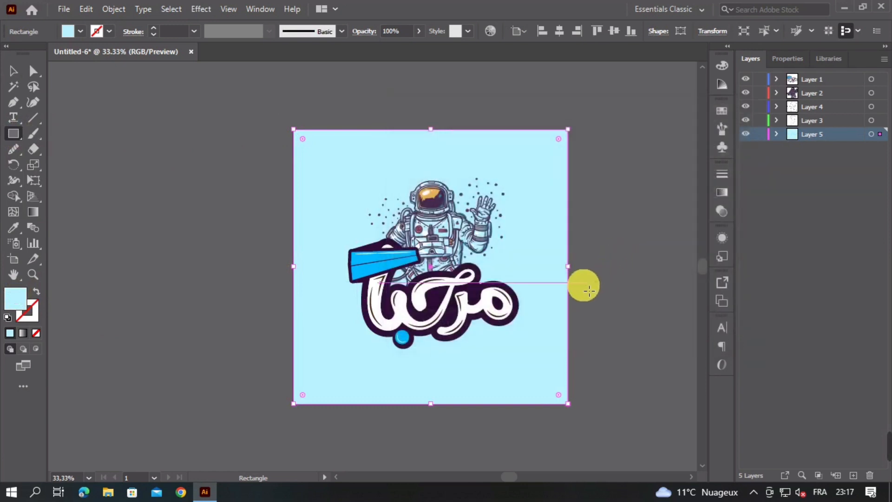
Move the light blue background rectangle to the very bottom of Layer 5, beneath the water ripple groups and paths
{"action": "left_click", "coordinate": [776, 134]}
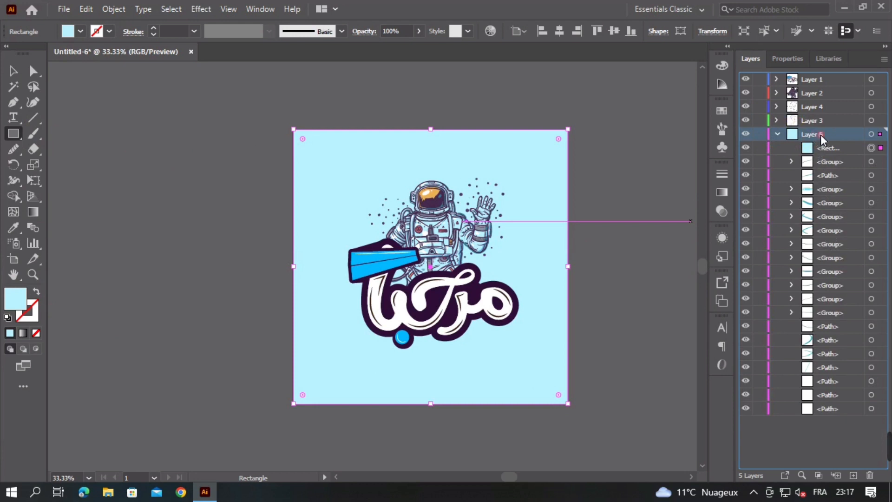
{"action": "left_click_drag", "start_coordinate": [829, 147], "coordinate": [837, 409]}
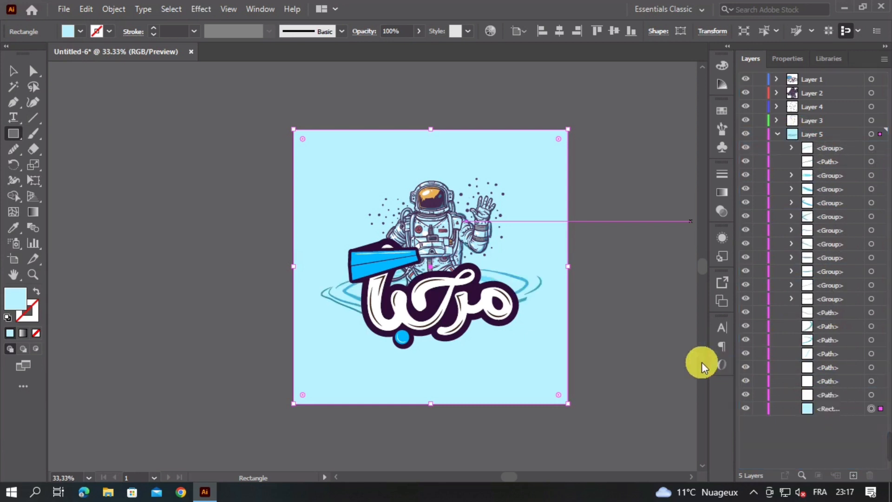
{"action": "left_click", "coordinate": [13, 71]}
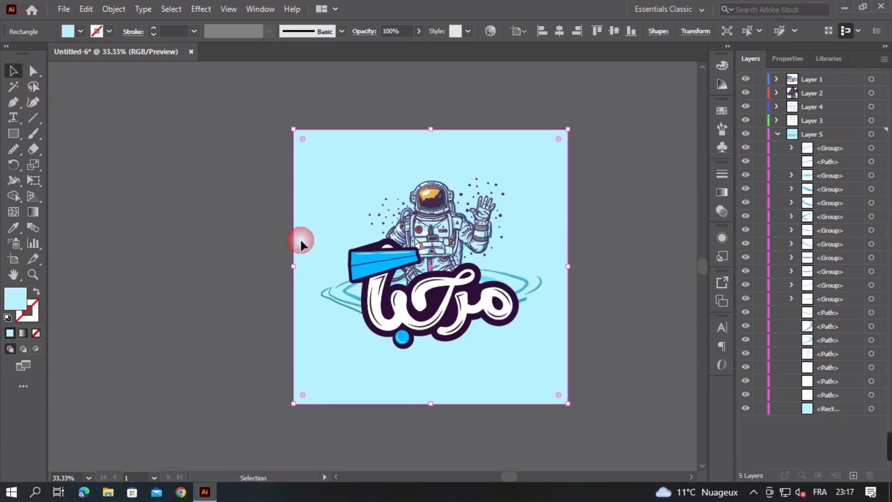
{"action": "left_click", "coordinate": [614, 286]}
{"action": "scroll", "coordinate": [629, 278], "scroll_direction": "up", "scroll_amount": 1}
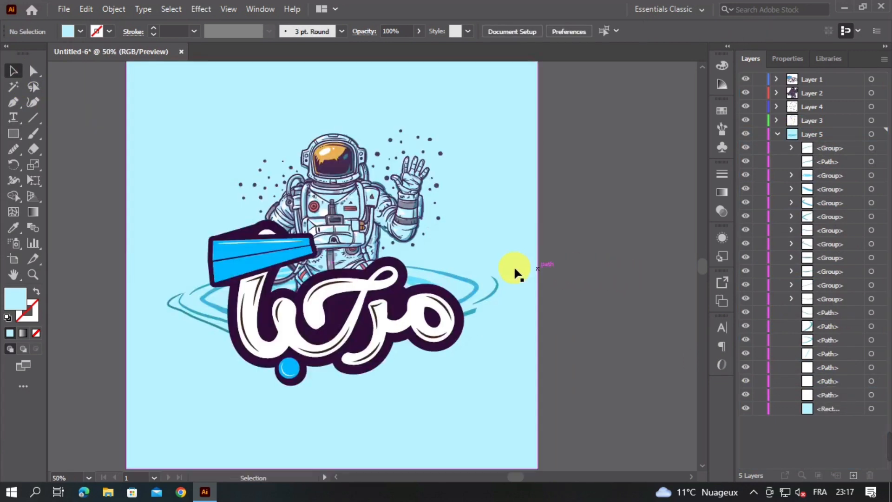
{"action": "left_click_drag", "start_coordinate": [427, 263], "coordinate": [443, 255]}
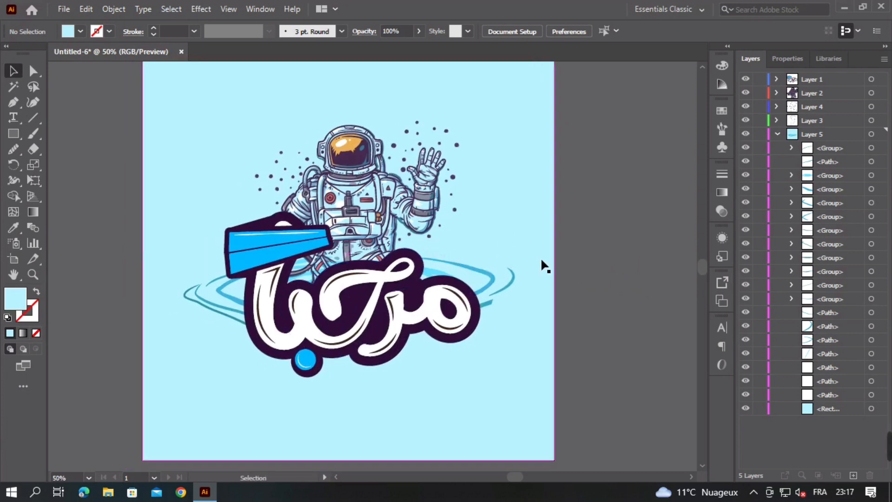
{"action": "left_click", "coordinate": [631, 250]}
{"action": "scroll", "coordinate": [547, 267], "scroll_direction": "down", "scroll_amount": 1}
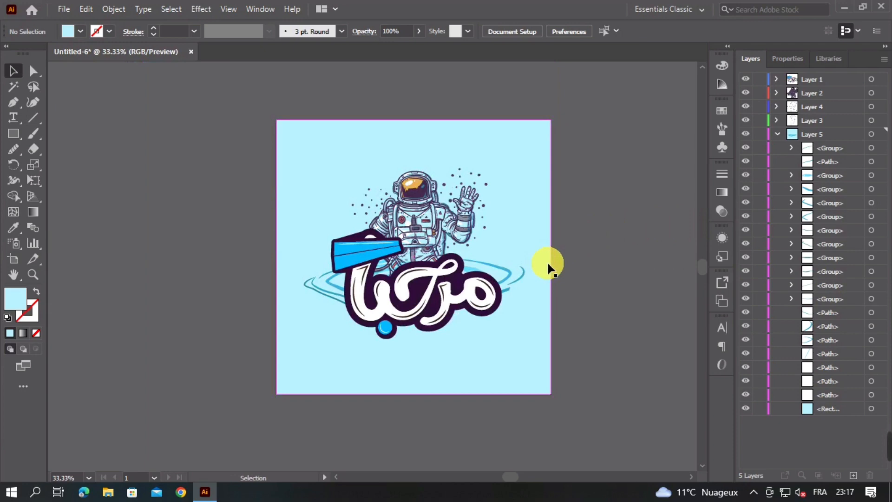
Lock the background rectangle and move all the remaining artwork slightly down, to about the vertical centre of the artboard
{"action": "left_click", "coordinate": [760, 408]}
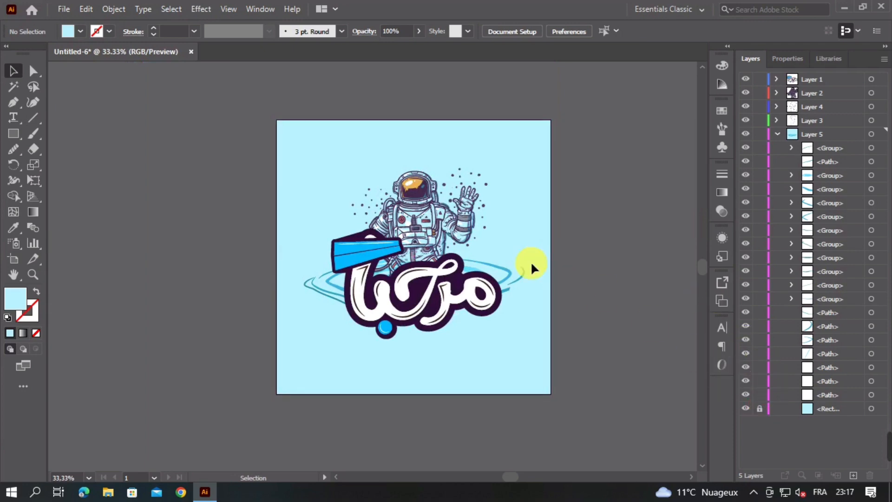
{"action": "left_click_drag", "start_coordinate": [561, 150], "coordinate": [297, 361]}
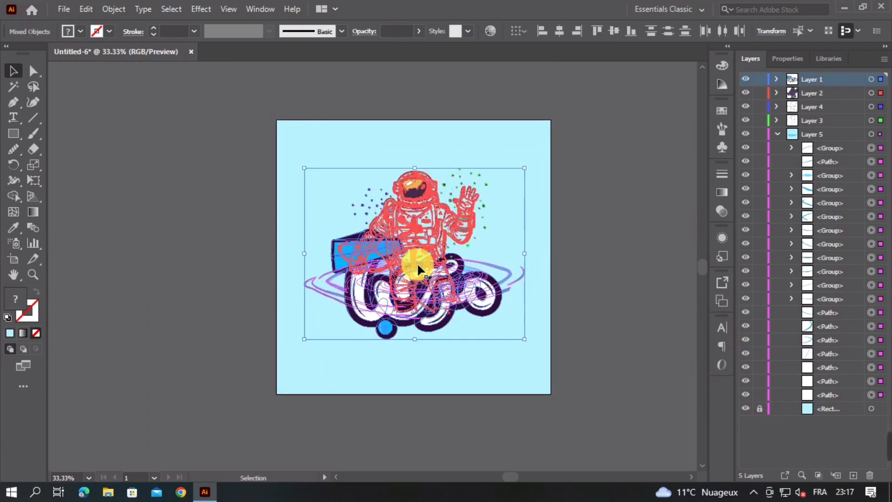
{"action": "left_click_drag", "start_coordinate": [408, 259], "coordinate": [433, 257]}
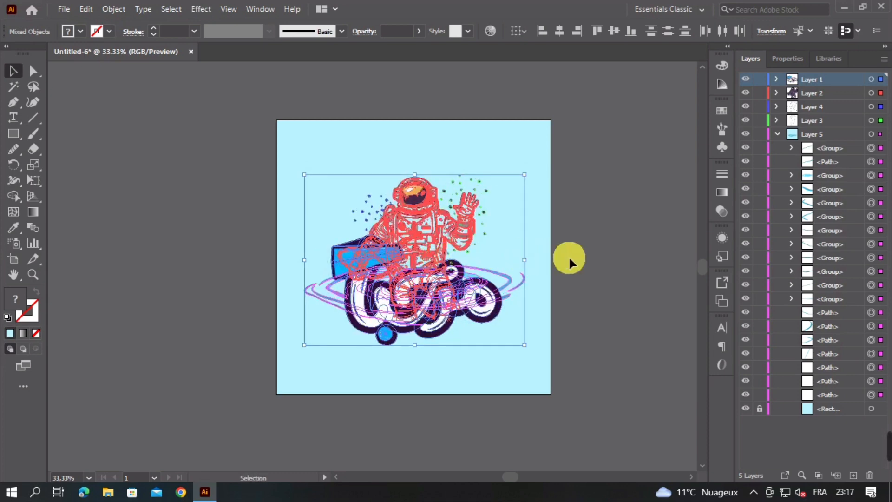
{"action": "left_click", "coordinate": [617, 270]}
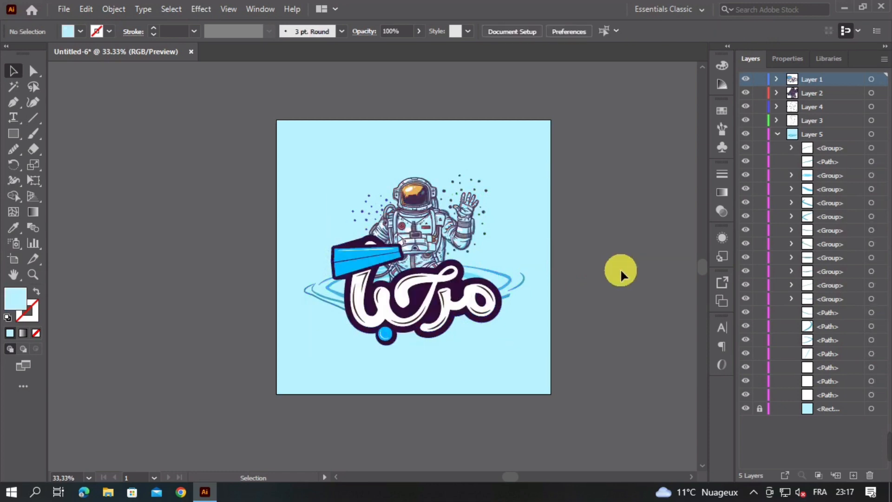
Collapse the contents of Layer 5 in the layer list
{"action": "key", "text": "ctrl+minus"}
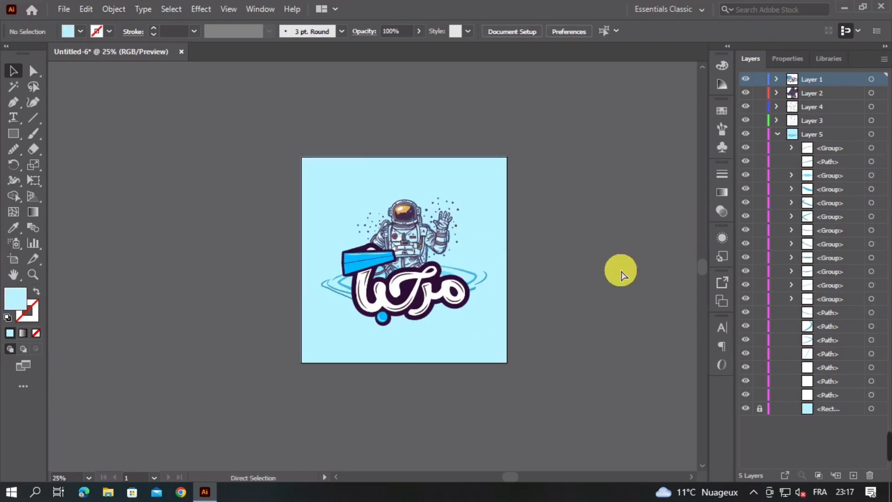
{"action": "key", "text": "ctrl+plus"}
{"action": "key", "text": "ctrl+plus"}
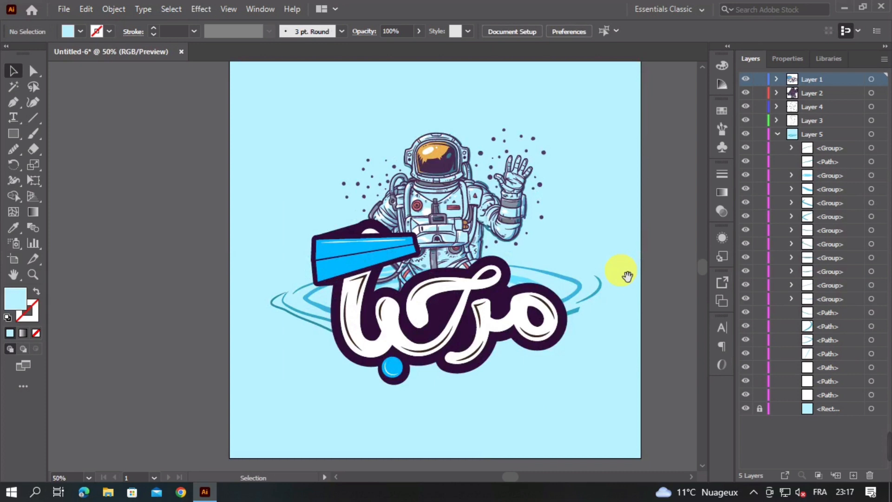
{"action": "left_click_drag", "start_coordinate": [626, 276], "coordinate": [610, 268]}
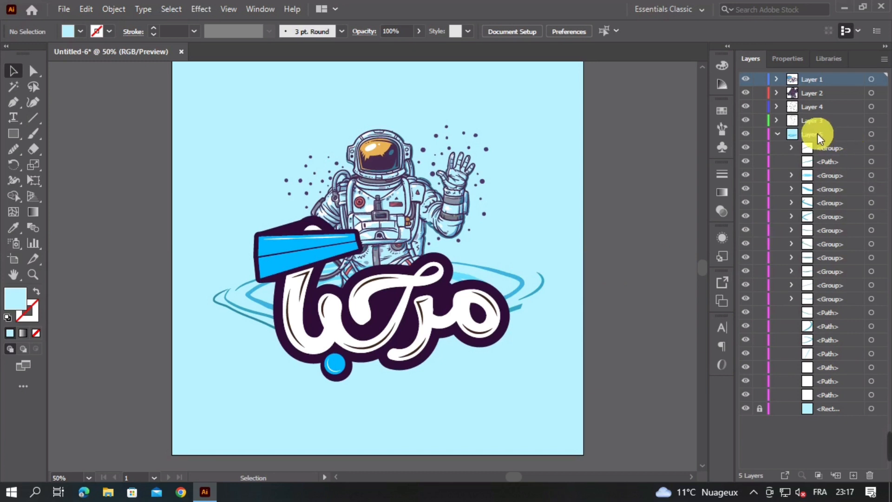
{"action": "left_click", "coordinate": [776, 134]}
{"action": "left_click", "coordinate": [776, 134]}
{"action": "left_click", "coordinate": [776, 133]}
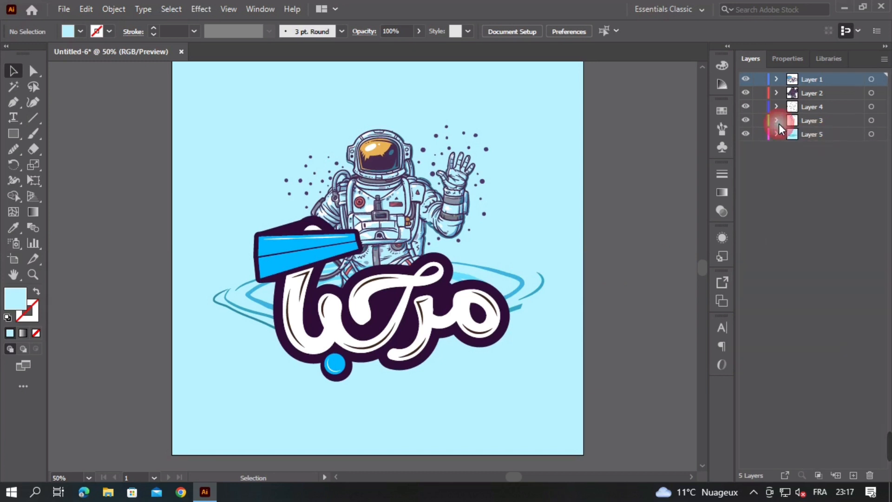
Examine the finished composition on its light blue background, both as a whole and close up
{"action": "key", "text": "ctrl+minus"}
{"action": "key", "text": "ctrl+minus"}
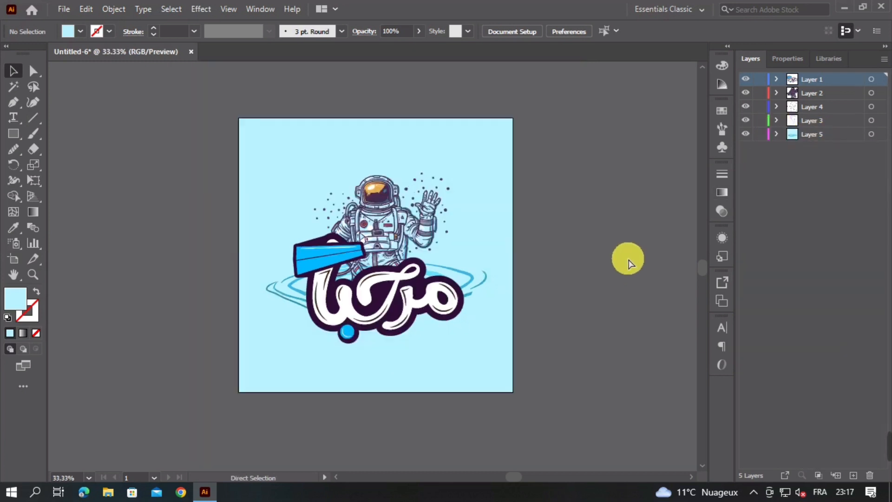
{"action": "key", "text": "ctrl+plus"}
{"action": "key", "text": "ctrl+plus"}
{"action": "key", "text": "ctrl+plus"}
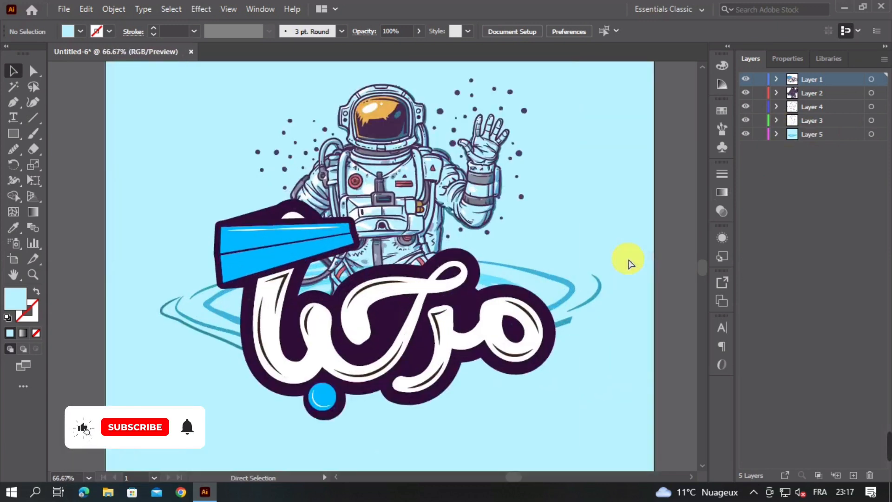
{"action": "scroll", "coordinate": [584, 238], "scroll_direction": "up", "scroll_amount": 1}
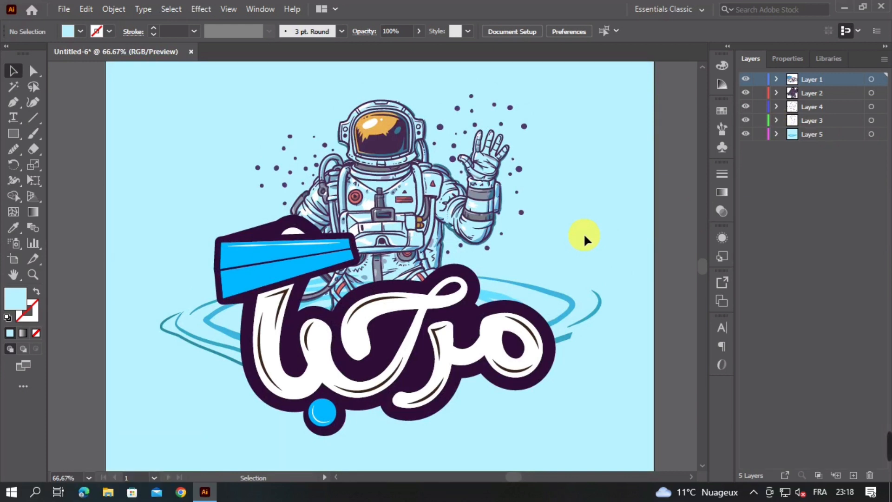
{"action": "key", "text": "ctrl+minus"}
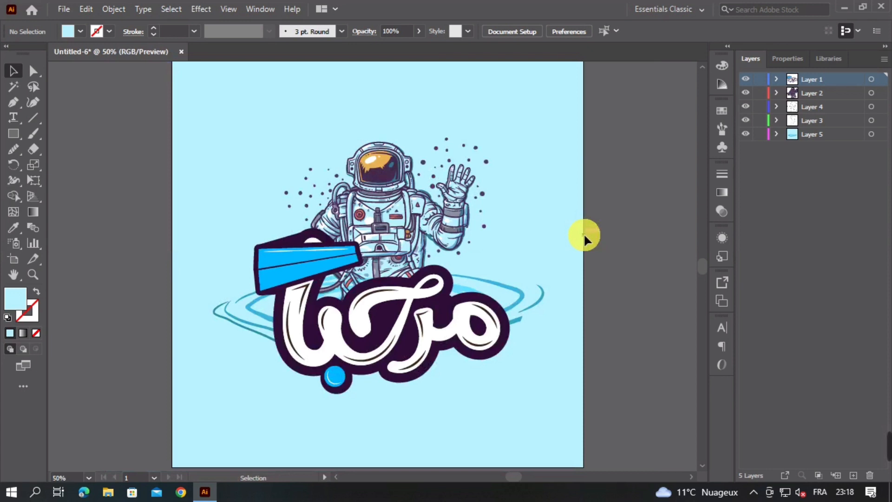
{"action": "key", "text": "ctrl+minus"}
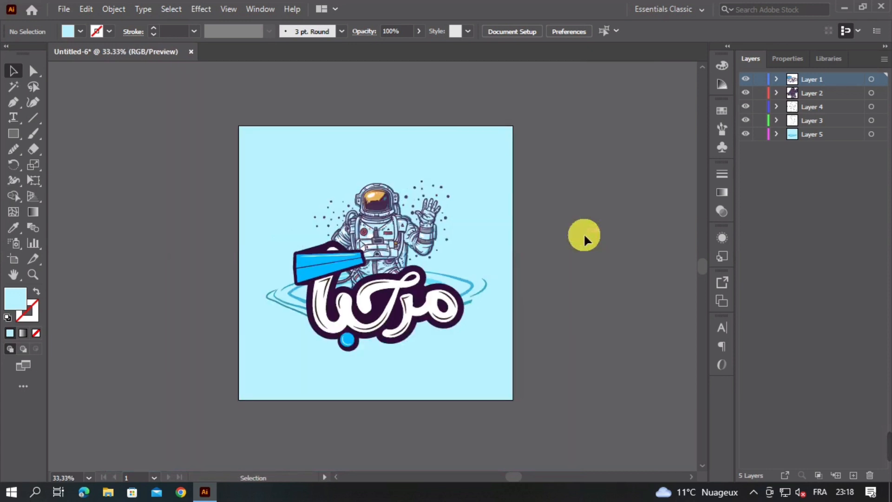
{"action": "key", "text": "ctrl+plus"}
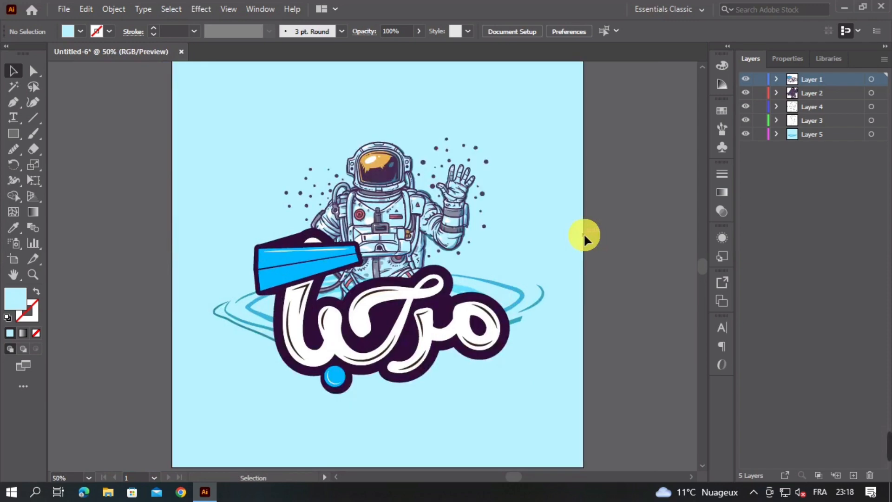